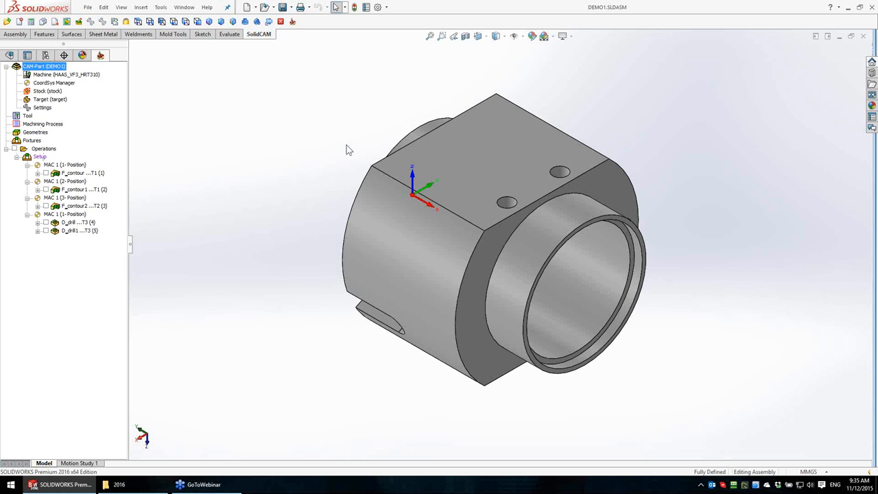
{"action": "middle_click_drag", "start_coordinate": [323, 177], "coordinate": [389, 200]}
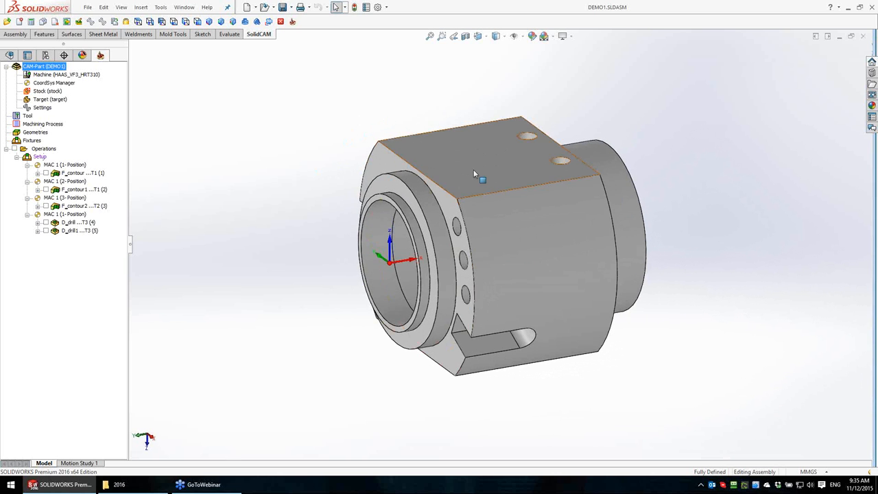
{"action": "scroll", "coordinate": [474, 170], "scroll_direction": "up", "scroll_amount": 2}
{"action": "scroll", "coordinate": [473, 170], "scroll_direction": "down", "scroll_amount": 1}
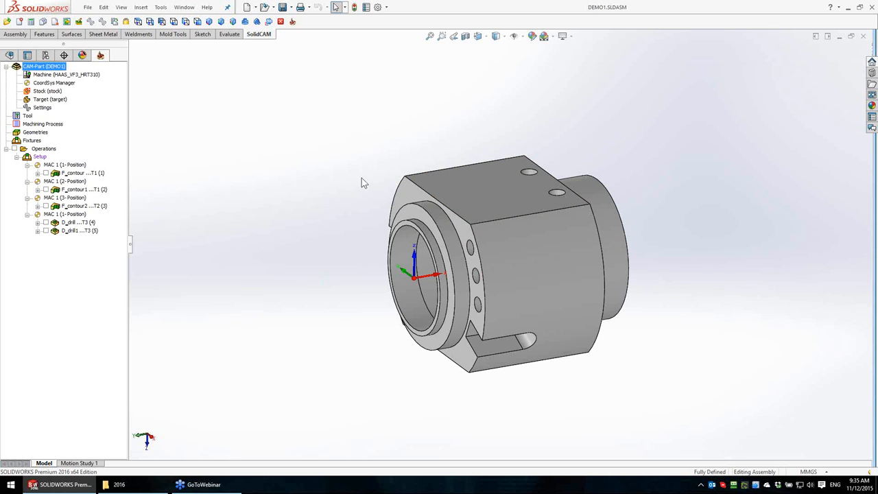
{"action": "middle_click_drag", "start_coordinate": [362, 178], "coordinate": [367, 160]}
{"action": "middle_click_drag", "start_coordinate": [417, 269], "coordinate": [429, 284]}
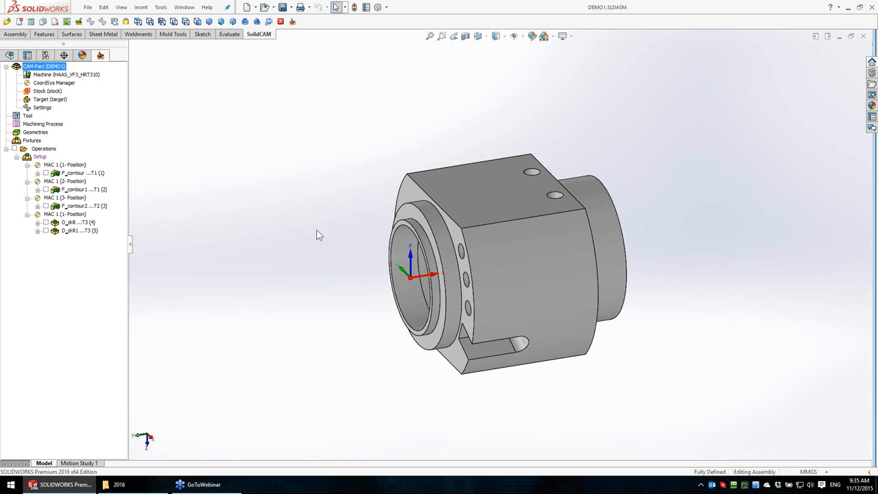
Step: Open the machine preview of the Setup and show the whole machine in isometric view
{"action": "double_click", "coordinate": [40, 157]}
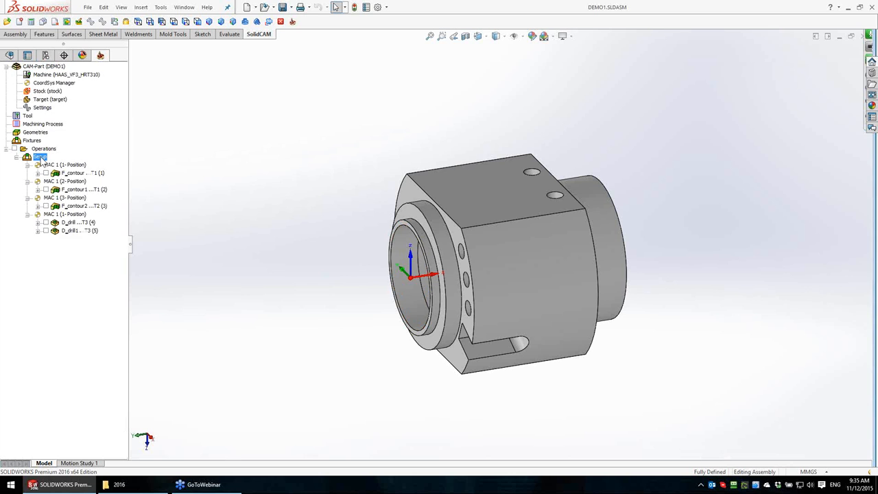
{"action": "left_click", "coordinate": [547, 162]}
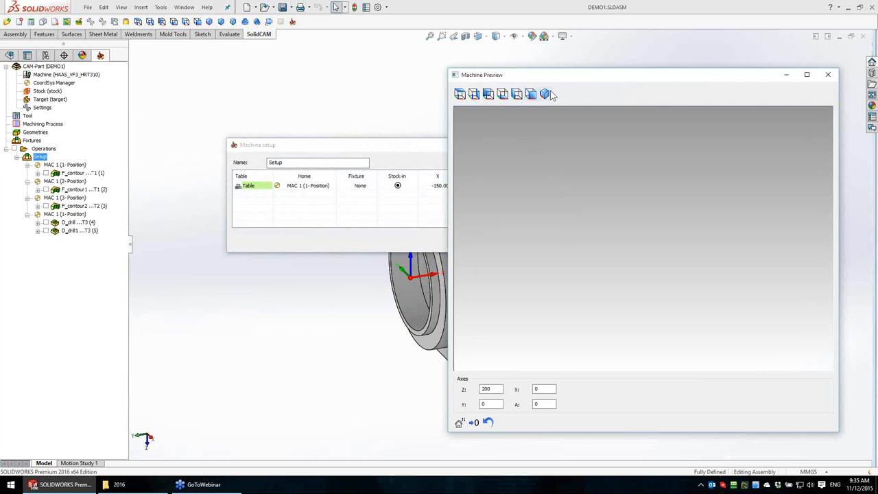
{"action": "left_click", "coordinate": [546, 96]}
{"action": "scroll", "coordinate": [638, 271], "scroll_direction": "down", "scroll_amount": 8}
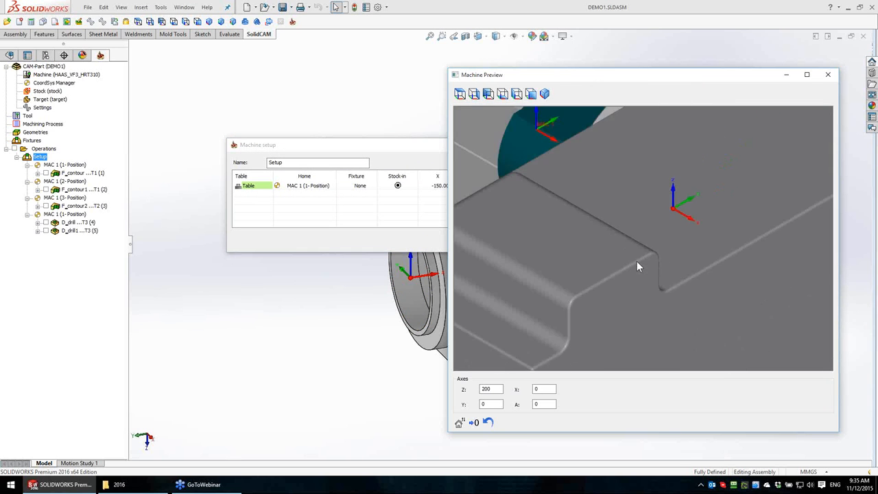
{"action": "scroll", "coordinate": [635, 260], "scroll_direction": "down", "scroll_amount": 5}
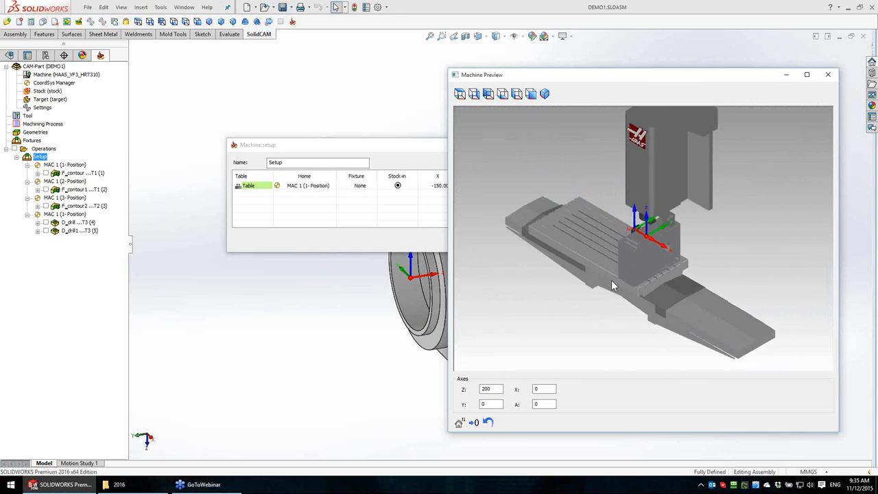
Step: Examine how the part is positioned relative to the rotary table in the machine preview
{"action": "middle_click_drag", "start_coordinate": [612, 283], "coordinate": [671, 261]}
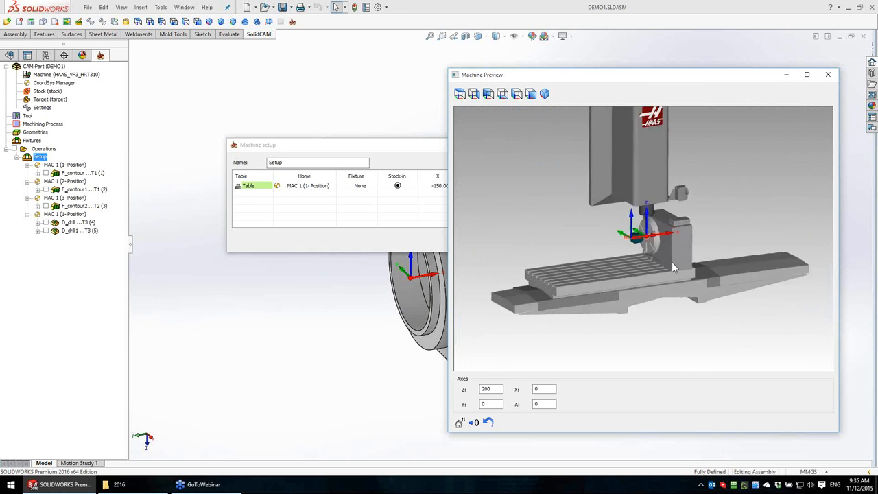
{"action": "scroll", "coordinate": [672, 254], "scroll_direction": "up", "scroll_amount": 4}
{"action": "scroll", "coordinate": [669, 248], "scroll_direction": "up", "scroll_amount": 2}
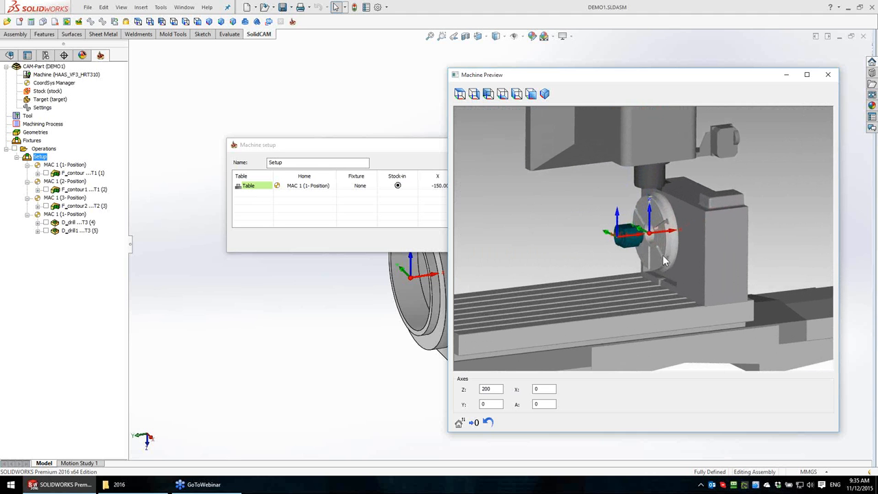
{"action": "scroll", "coordinate": [639, 245], "scroll_direction": "up", "scroll_amount": 1}
{"action": "scroll", "coordinate": [638, 244], "scroll_direction": "up", "scroll_amount": 4}
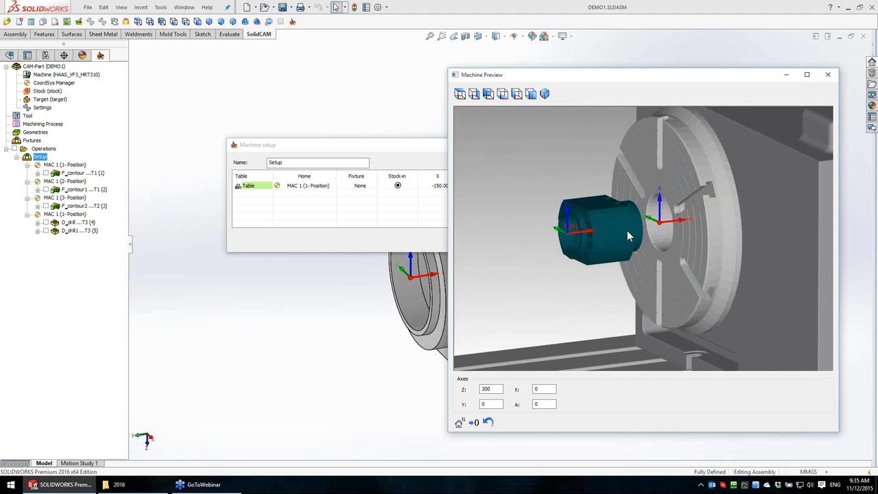
{"action": "mouse_move", "coordinate": [649, 242]}
{"action": "middle_mouse_down"}
{"action": "mouse_move", "coordinate": [663, 240]}
{"action": "mouse_move", "coordinate": [643, 235]}
{"action": "middle_mouse_up"}
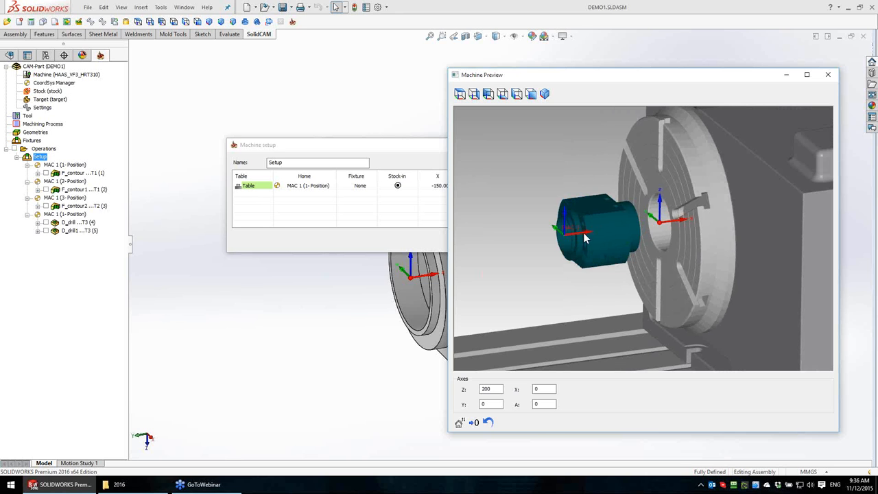
{"action": "scroll", "coordinate": [623, 234], "scroll_direction": "down", "scroll_amount": 6}
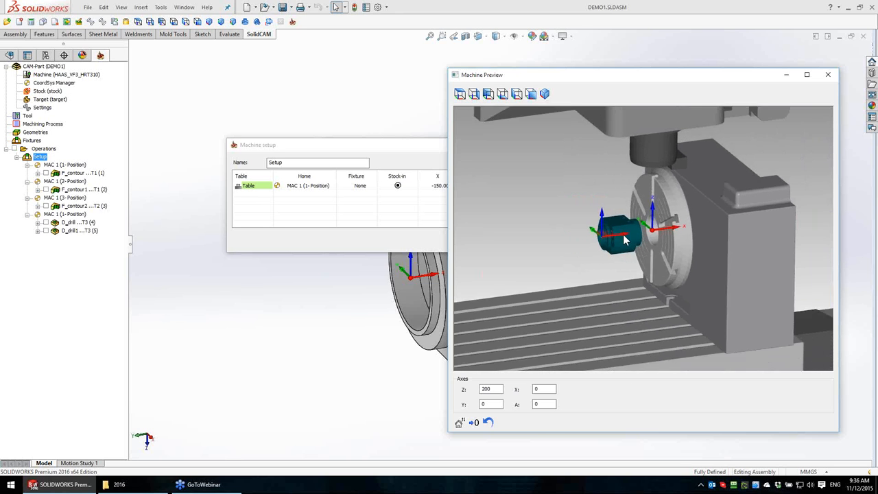
{"action": "scroll", "coordinate": [625, 238], "scroll_direction": "down", "scroll_amount": 2}
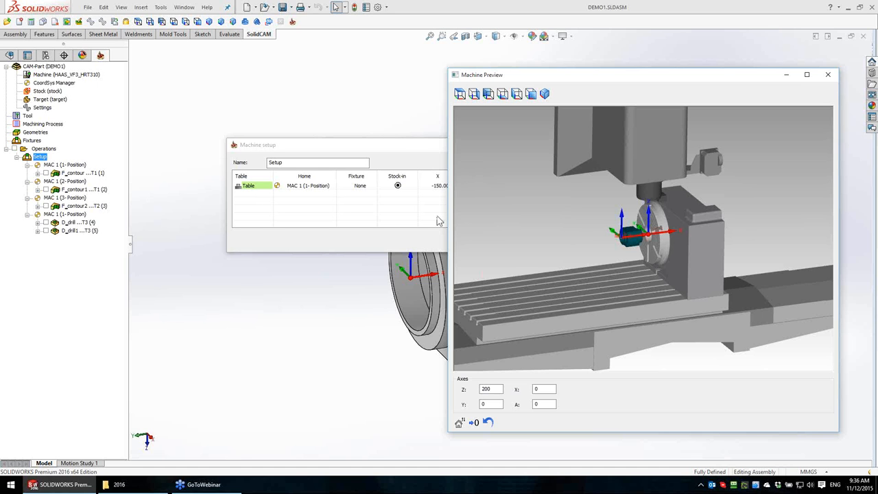
Step: Close the machine preview and accept the machine setup
{"action": "left_click_drag", "start_coordinate": [403, 148], "coordinate": [310, 58]}
{"action": "left_click", "coordinate": [829, 76]}
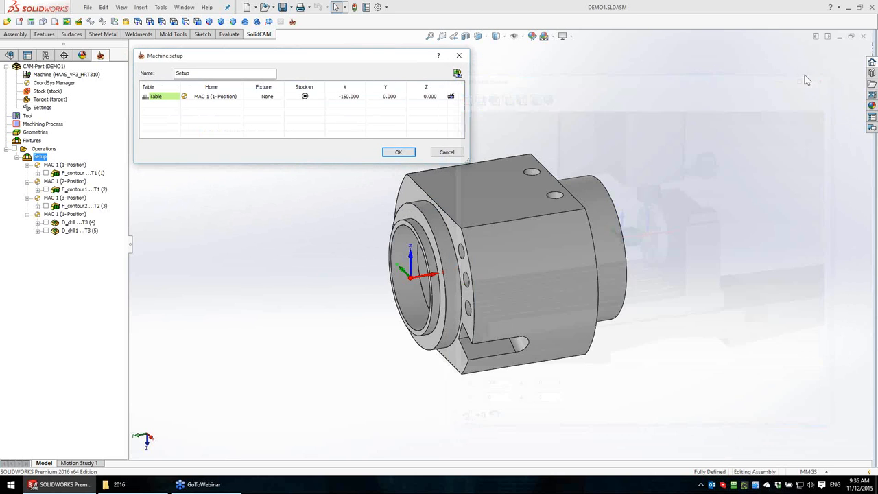
{"action": "left_click", "coordinate": [398, 152]}
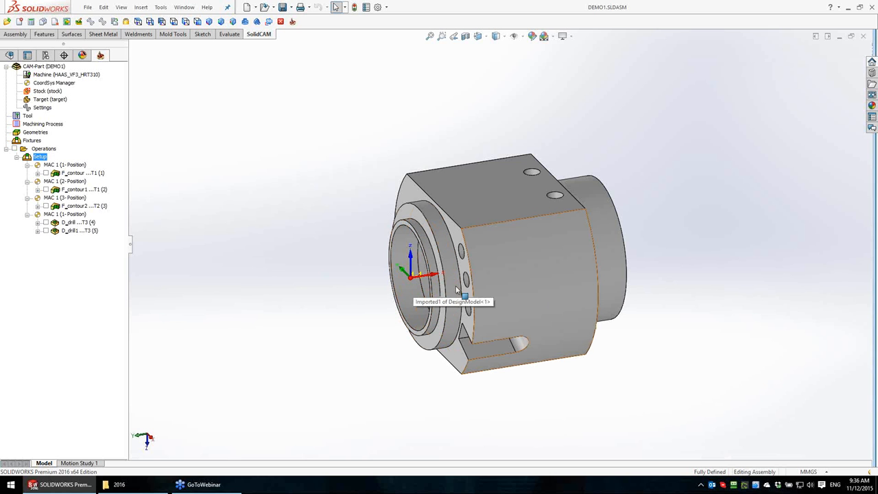
{"action": "middle_click_drag", "start_coordinate": [493, 343], "coordinate": [517, 124]}
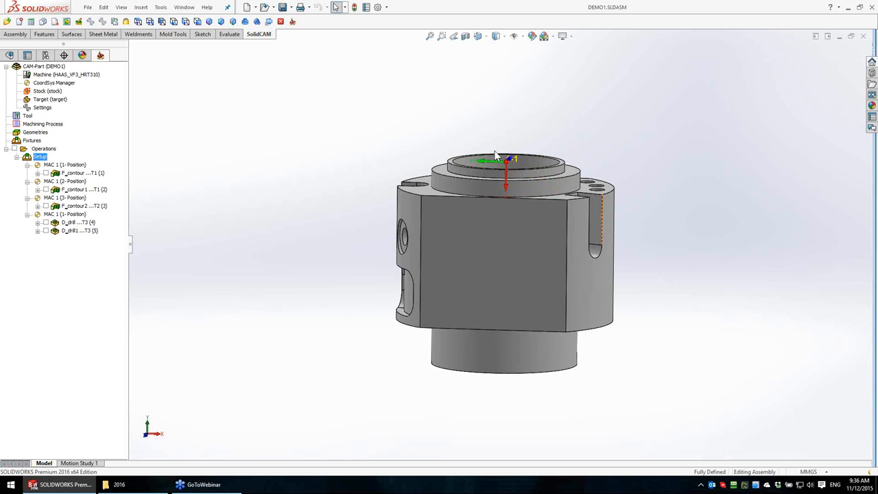
{"action": "middle_click_drag", "start_coordinate": [557, 247], "coordinate": [548, 303]}
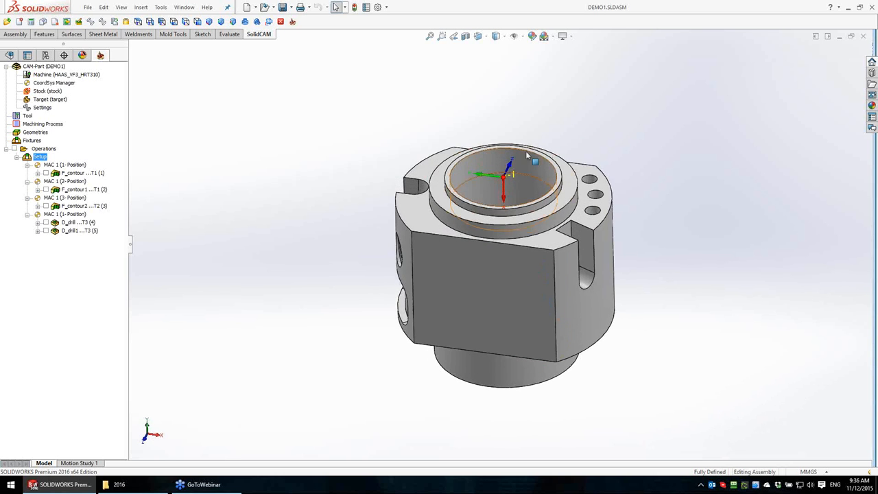
{"action": "middle_click_drag", "start_coordinate": [525, 194], "coordinate": [529, 165]}
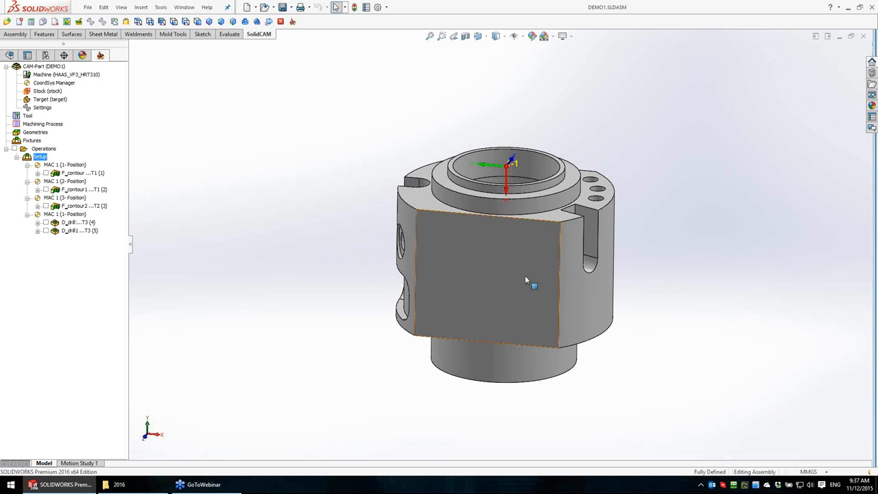
{"action": "middle_click_drag", "start_coordinate": [281, 204], "coordinate": [265, 309]}
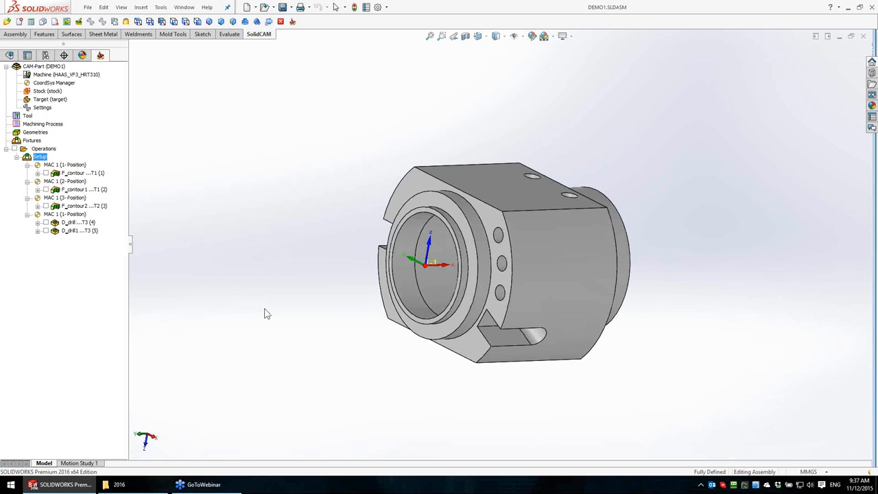
{"action": "right_click", "coordinate": [43, 148]}
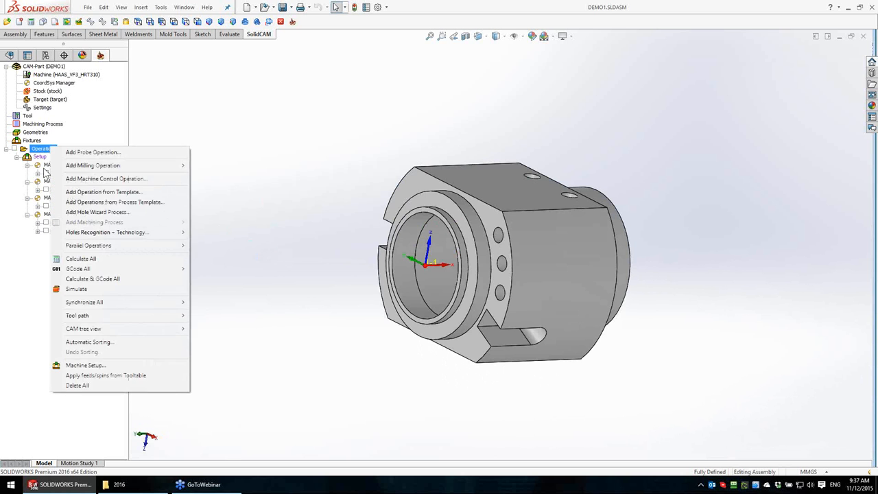
{"action": "left_click", "coordinate": [249, 121]}
Step: Display the toolpaths of F_contour and F_contour1 one at a time and inspect each on the part
{"action": "left_click", "coordinate": [46, 173]}
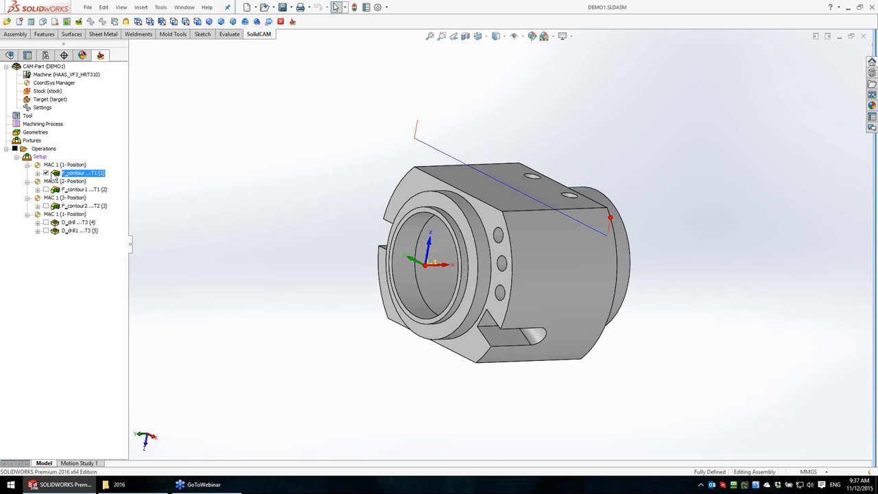
{"action": "middle_click_drag", "start_coordinate": [354, 193], "coordinate": [492, 210]}
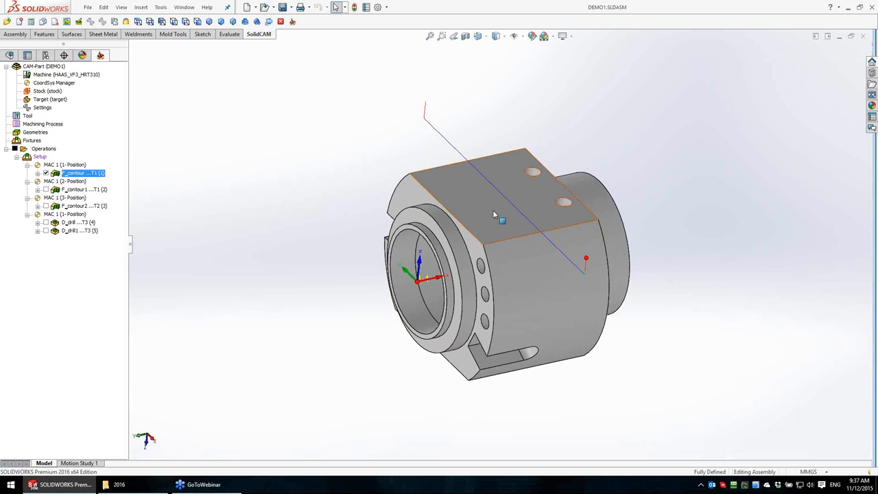
{"action": "left_click", "coordinate": [46, 173]}
{"action": "left_click", "coordinate": [46, 189]}
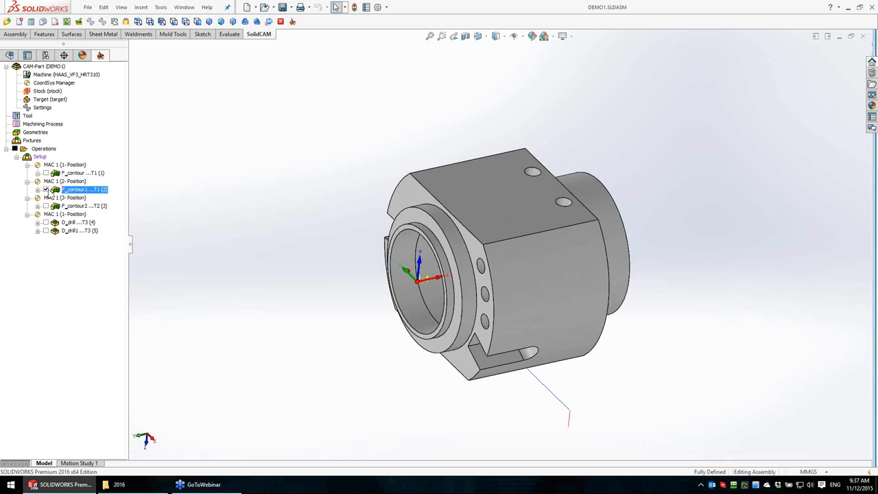
{"action": "middle_click_drag", "start_coordinate": [598, 406], "coordinate": [583, 211]}
{"action": "middle_click_drag", "start_coordinate": [612, 371], "coordinate": [580, 318]}
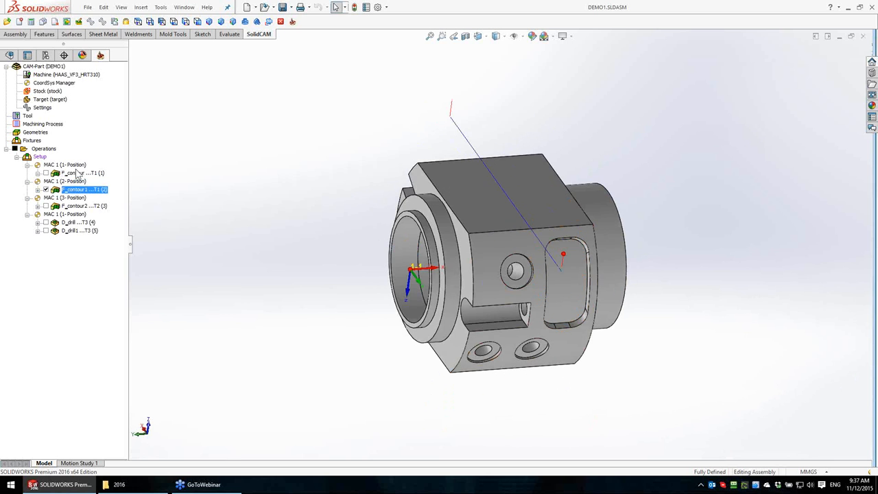
Step: Display the toolpaths of F_contour2, D_drill and D_drill1 one at a time and inspect each on the part
{"action": "left_click", "coordinate": [46, 206]}
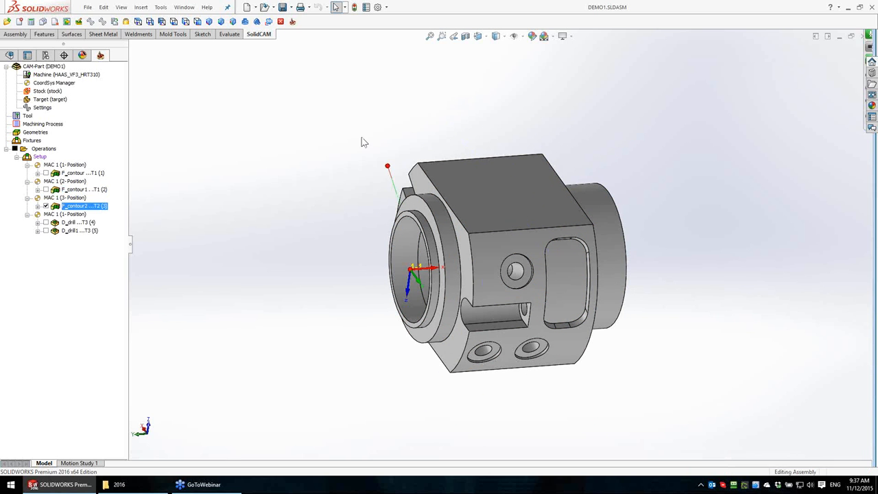
{"action": "middle_click_drag", "start_coordinate": [361, 142], "coordinate": [507, 255]}
{"action": "left_click", "coordinate": [46, 207]}
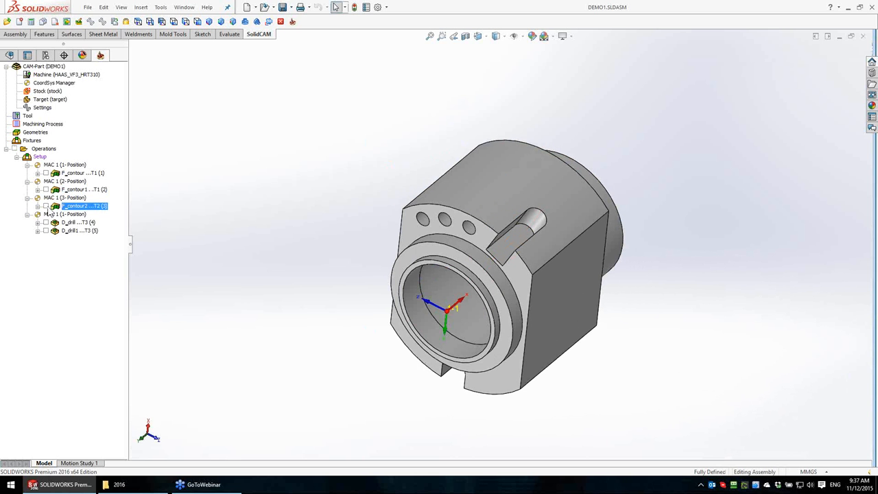
{"action": "left_click", "coordinate": [46, 223]}
{"action": "middle_click_drag", "start_coordinate": [337, 178], "coordinate": [461, 197]}
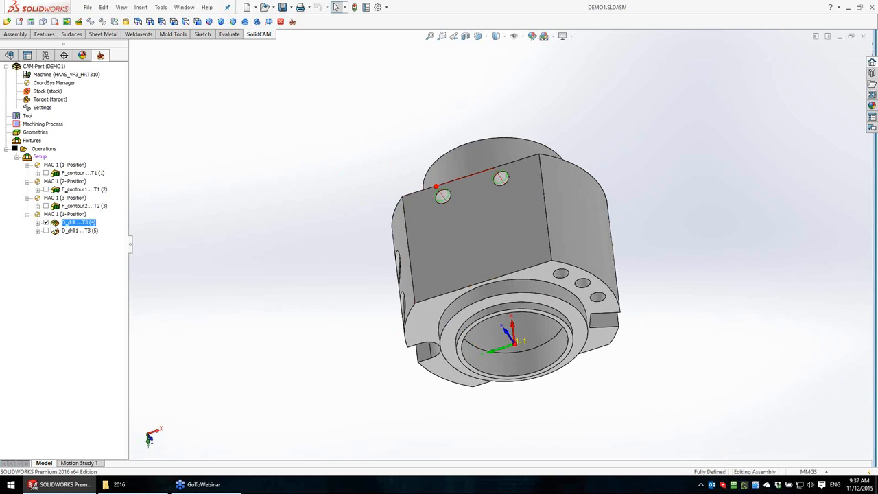
{"action": "left_click", "coordinate": [46, 231]}
{"action": "middle_click_drag", "start_coordinate": [590, 298], "coordinate": [320, 161]}
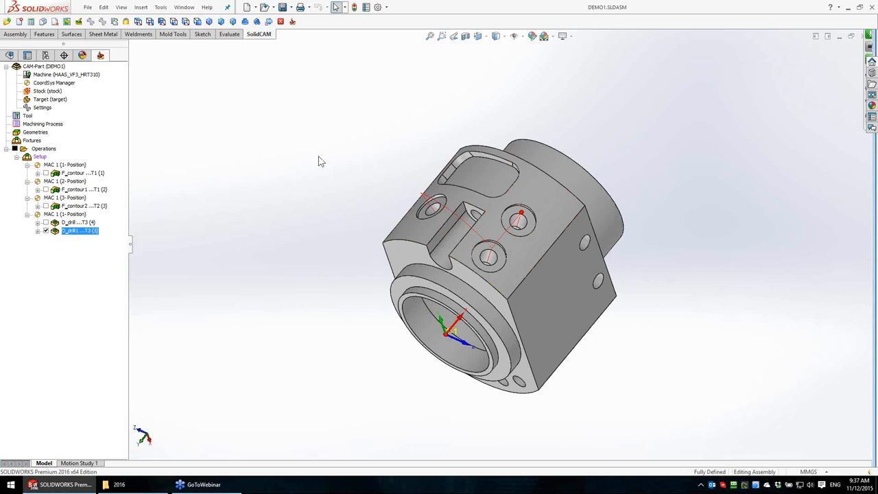
Step: Start the simulation of all operations in Machine Simulation mode
{"action": "right_click", "coordinate": [48, 149]}
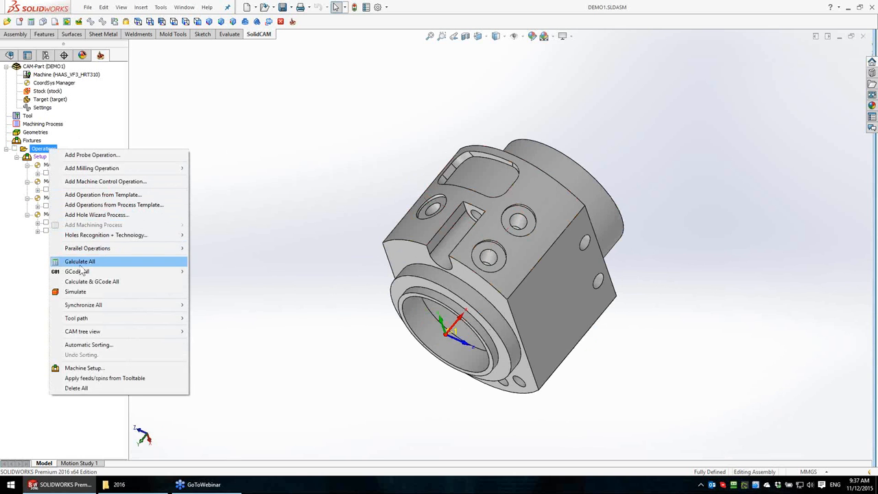
{"action": "left_click", "coordinate": [85, 293]}
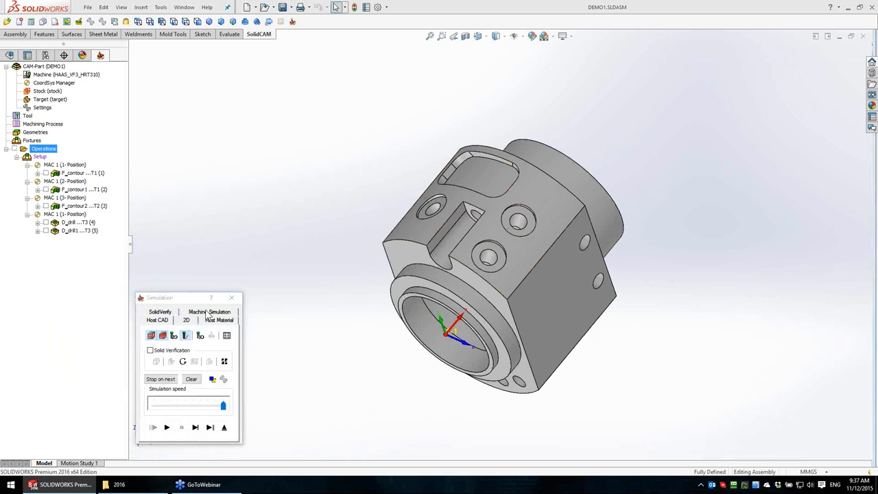
{"action": "left_click", "coordinate": [208, 317]}
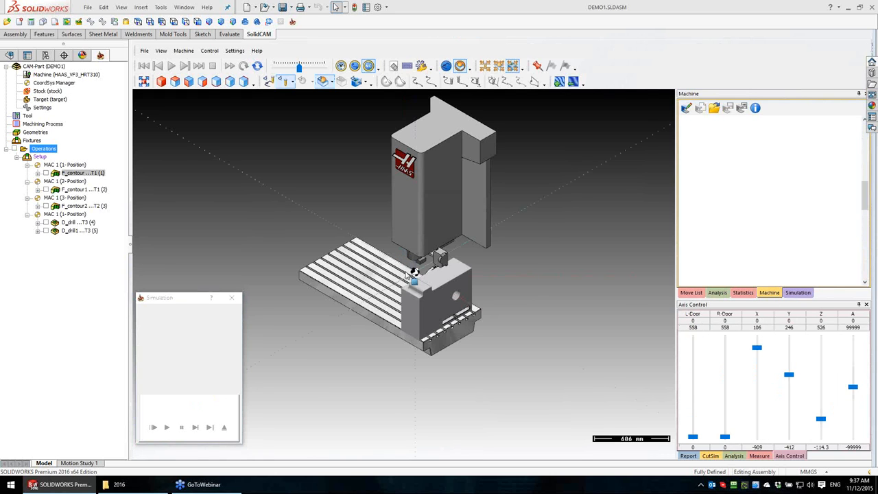
Step: Show the machine housing in the simulation, view it from the front and hide it again
{"action": "left_click", "coordinate": [358, 81]}
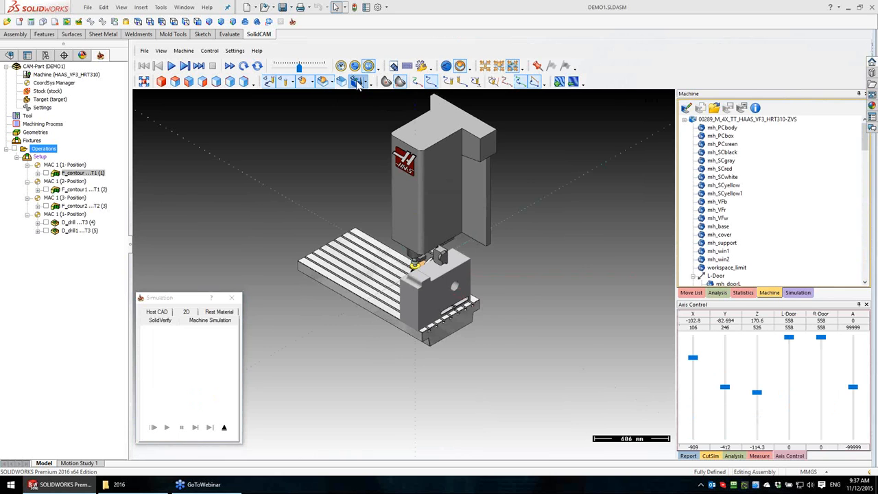
{"action": "middle_click_drag", "start_coordinate": [390, 290], "coordinate": [383, 125]}
{"action": "left_click", "coordinate": [357, 82]}
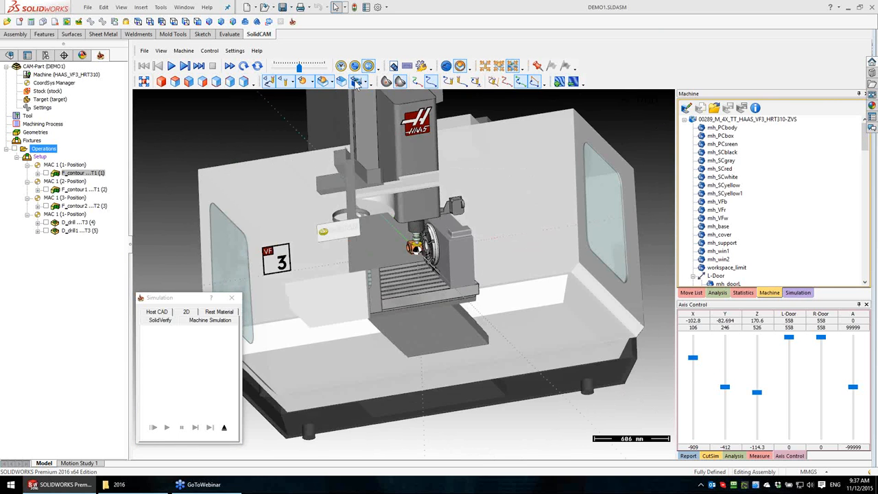
Step: Show the simulation's move list and inspect the tool and workpiece at the rotary table up close
{"action": "left_click", "coordinate": [696, 293]}
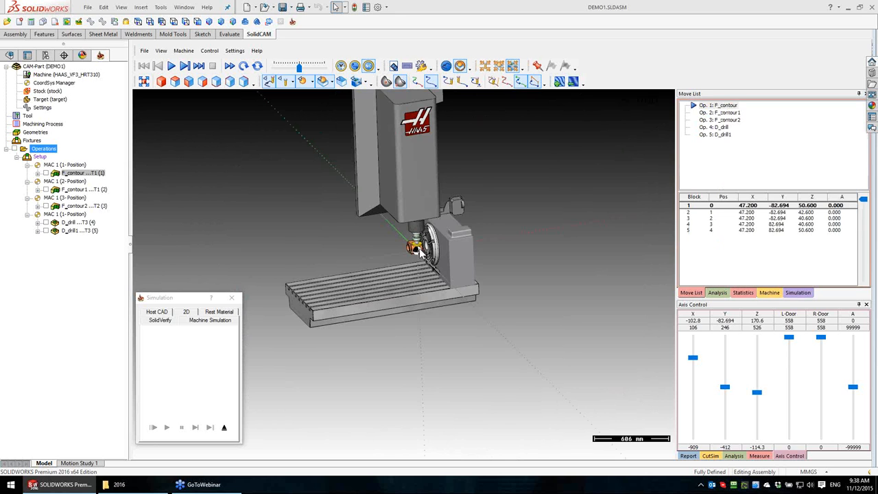
{"action": "scroll", "coordinate": [417, 253], "scroll_direction": "up", "scroll_amount": 5}
{"action": "scroll", "coordinate": [402, 253], "scroll_direction": "up", "scroll_amount": 5}
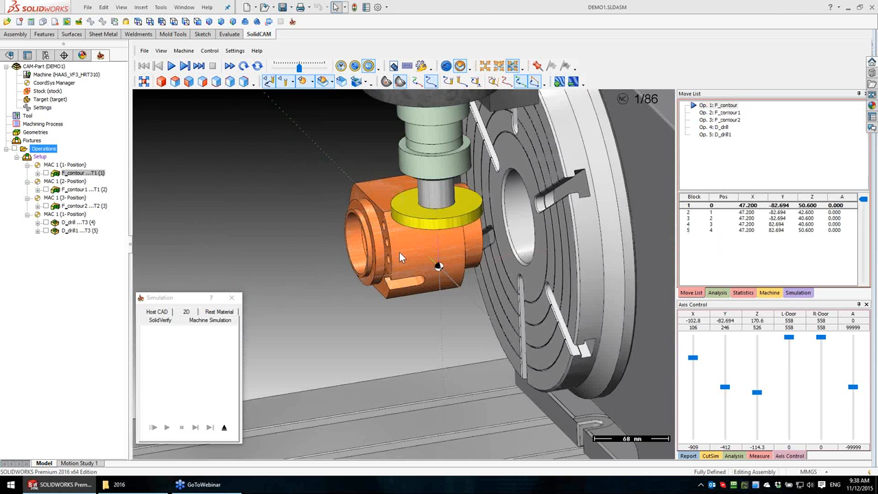
Step: Follow the machine simulation through to the last D_drill1 move, view the whole machine and exit the simulation
{"action": "middle_click_drag", "start_coordinate": [420, 253], "coordinate": [450, 324]}
{"action": "scroll", "coordinate": [451, 324], "scroll_direction": "down", "scroll_amount": 2}
{"action": "left_click", "coordinate": [742, 212]}
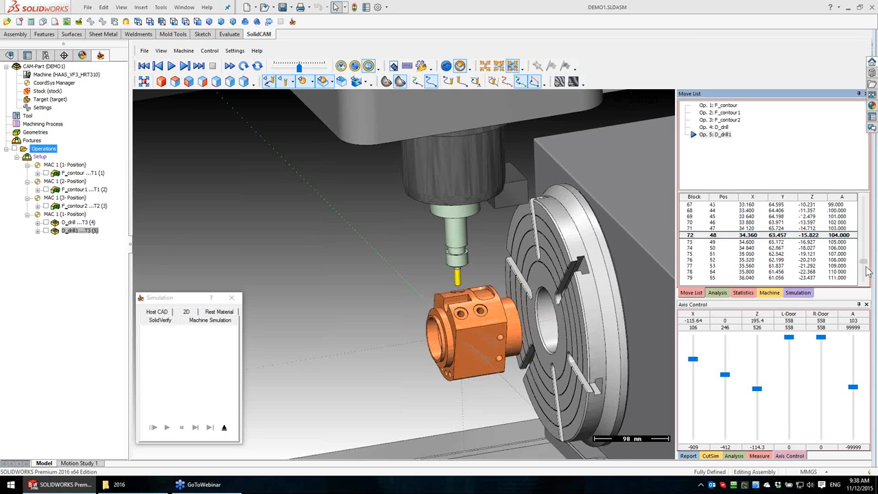
{"action": "scroll", "coordinate": [535, 303], "scroll_direction": "down", "scroll_amount": 3}
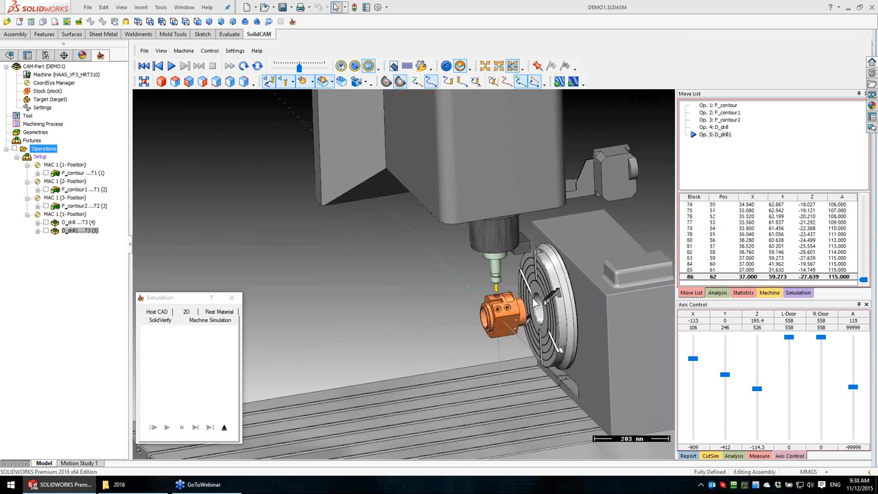
{"action": "scroll", "coordinate": [536, 304], "scroll_direction": "down", "scroll_amount": 3}
{"action": "left_click", "coordinate": [225, 428]}
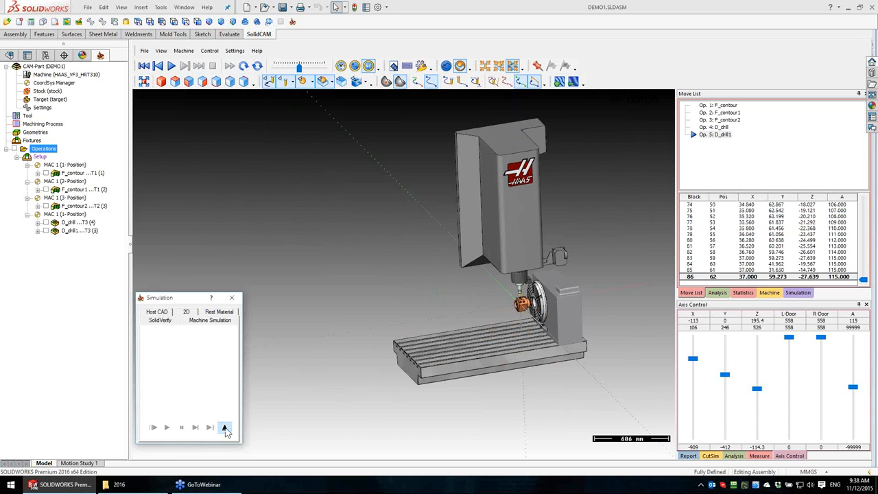
Step: Save the CAM-Part under the new name DEMO1_1 in the 2016 folder
{"action": "right_click", "coordinate": [59, 72]}
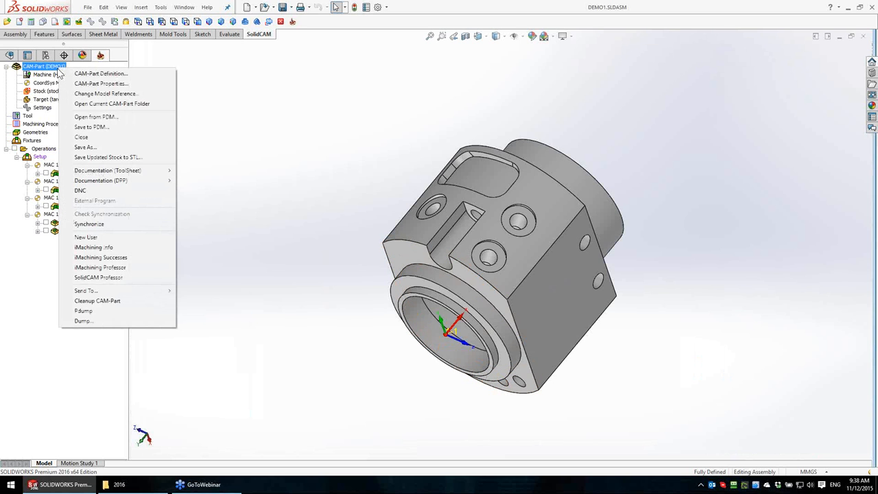
{"action": "left_click", "coordinate": [86, 147]}
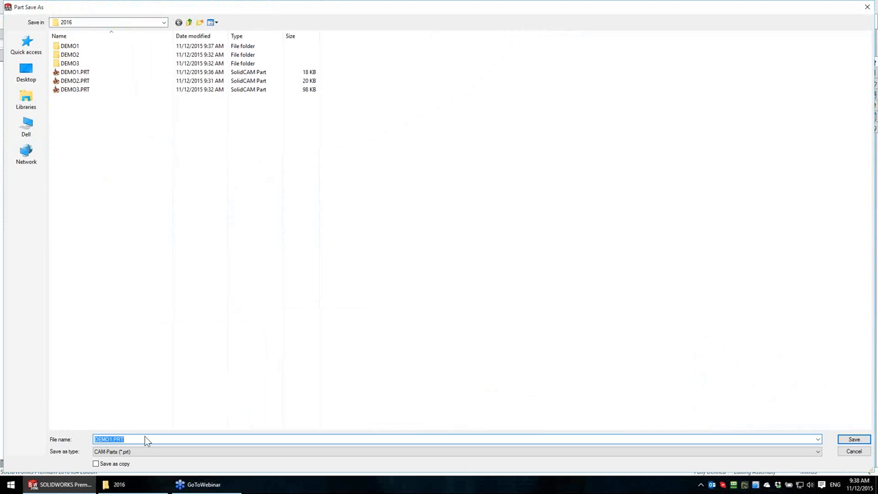
{"action": "left_click", "coordinate": [145, 439]}
{"action": "type", "text": "_1"}
{"action": "key", "text": "Return"}
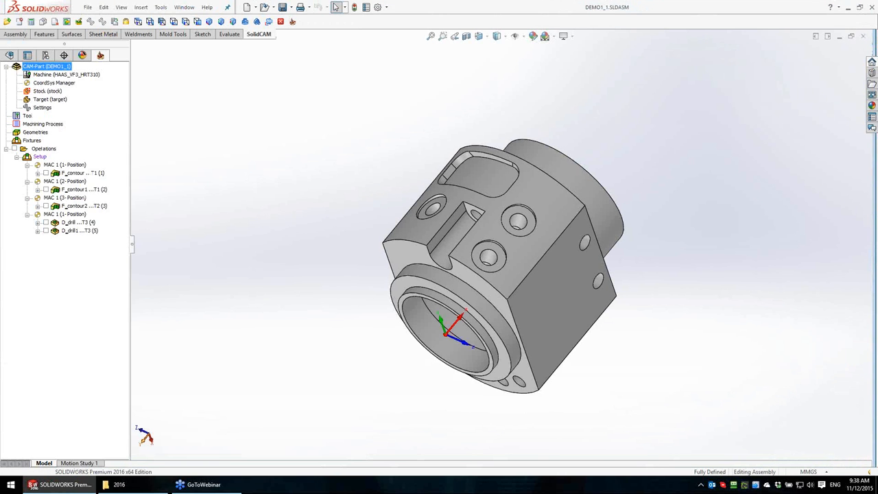
Step: Change the CNC machine of the DEMO1_1 part to Haas UMC-750 and confirm the part data
{"action": "double_click", "coordinate": [48, 67]}
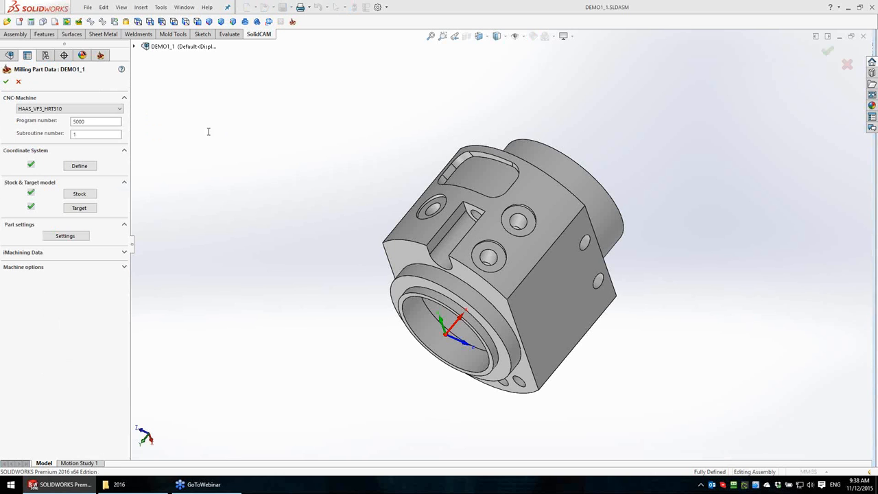
{"action": "left_click", "coordinate": [45, 109]}
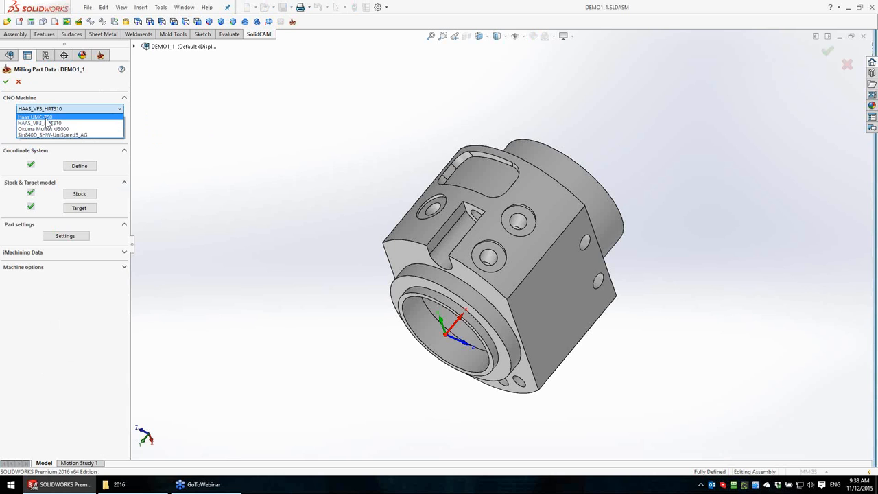
{"action": "left_click", "coordinate": [45, 118]}
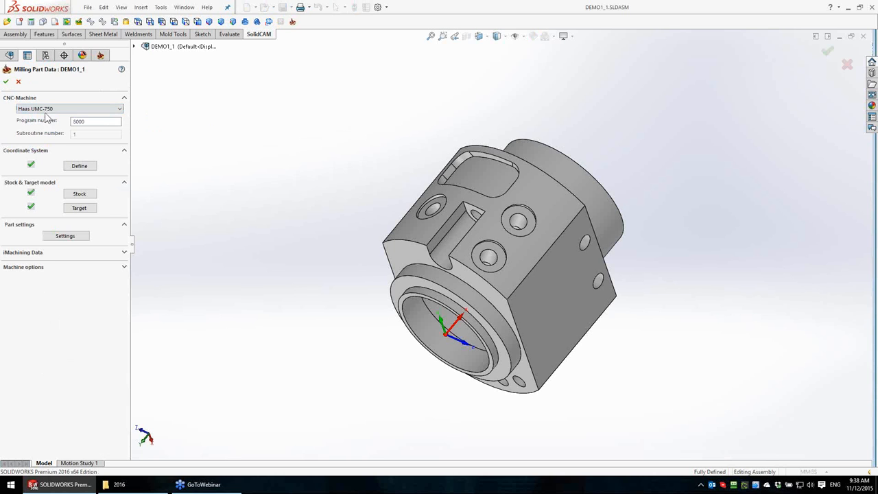
{"action": "left_click", "coordinate": [6, 81]}
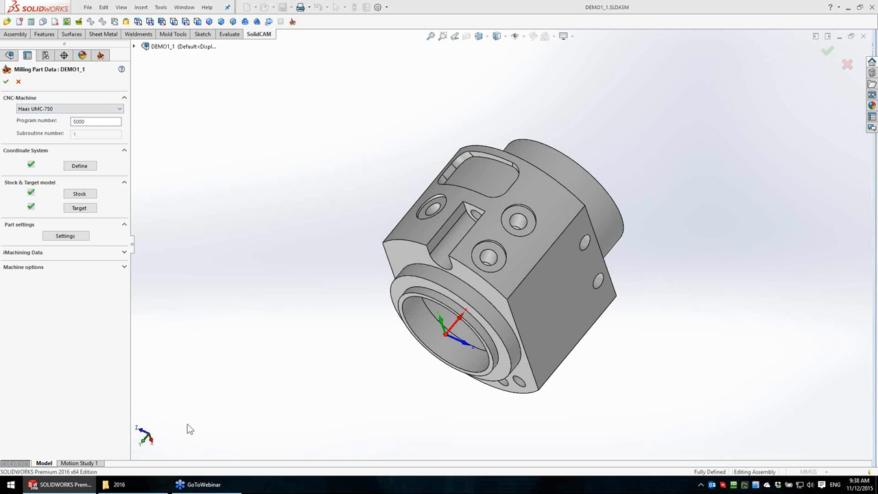
{"action": "left_click", "coordinate": [249, 425]}
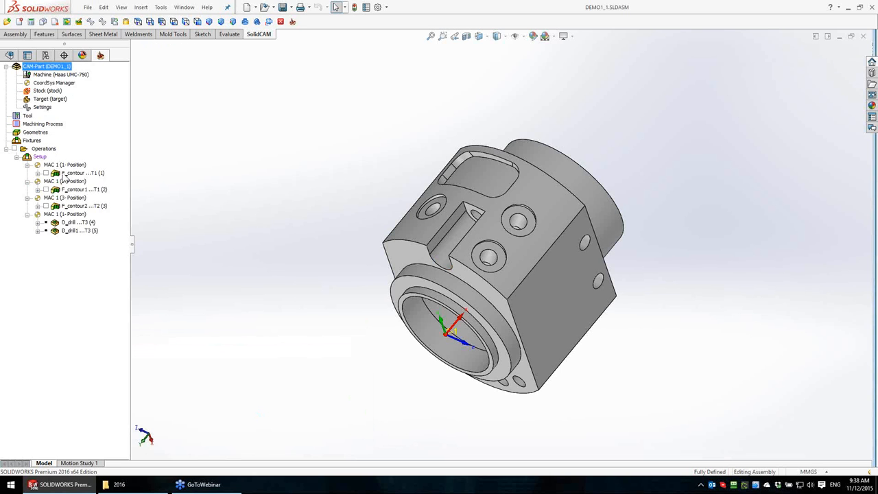
Step: Recalculate all operations for the new machine, including the ones already calculated
{"action": "right_click", "coordinate": [51, 150]}
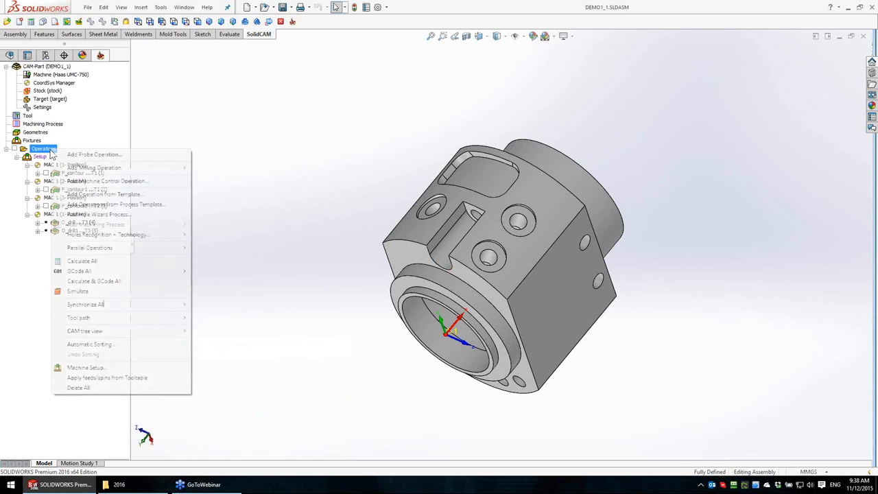
{"action": "left_click", "coordinate": [82, 261]}
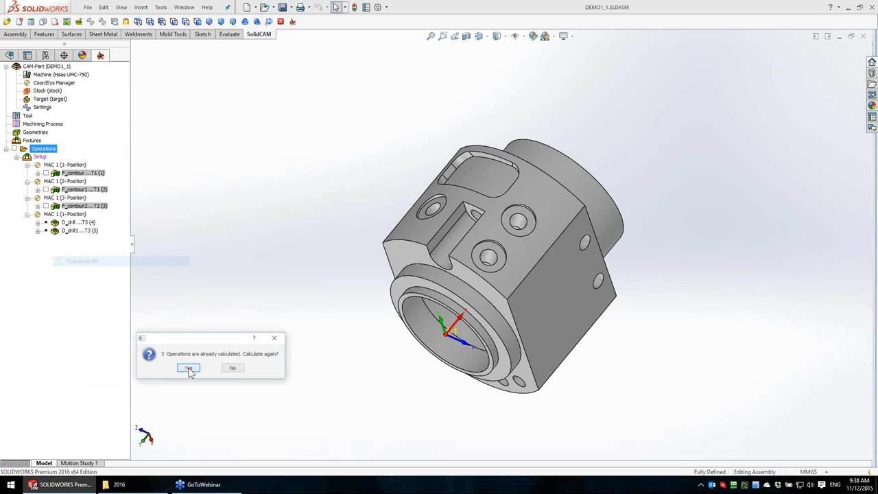
{"action": "left_click", "coordinate": [190, 368]}
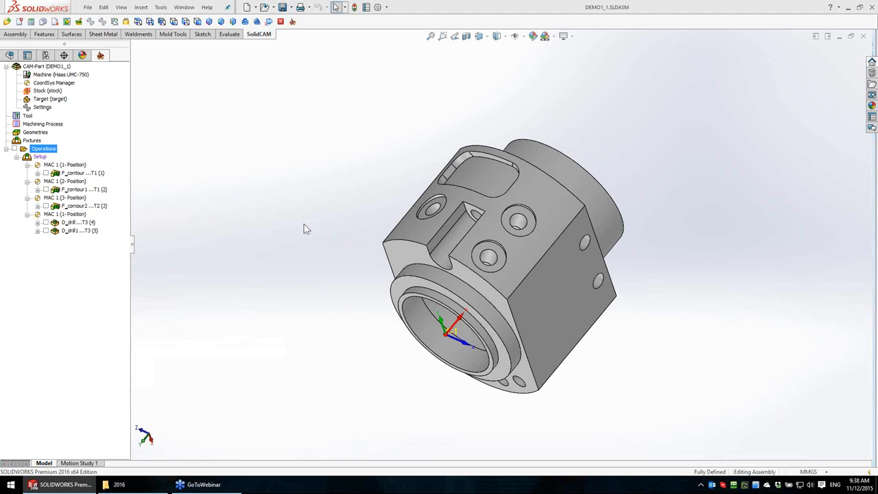
Step: Open the machine preview from the Setup's machine setup and view the spindle head and rotary table
{"action": "double_click", "coordinate": [40, 157]}
{"action": "left_click", "coordinate": [457, 73]}
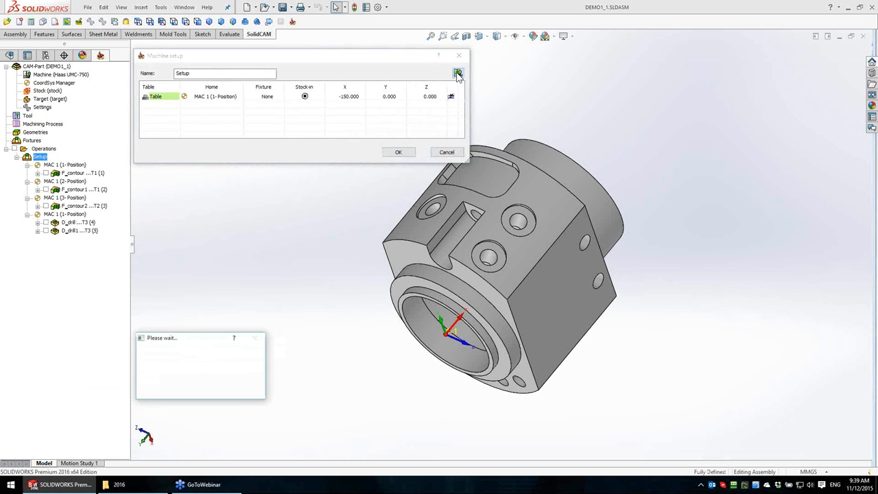
{"action": "middle_click_drag", "start_coordinate": [721, 285], "coordinate": [702, 302]}
{"action": "scroll", "coordinate": [695, 322], "scroll_direction": "down", "scroll_amount": 4}
{"action": "scroll", "coordinate": [694, 325], "scroll_direction": "up", "scroll_amount": 1}
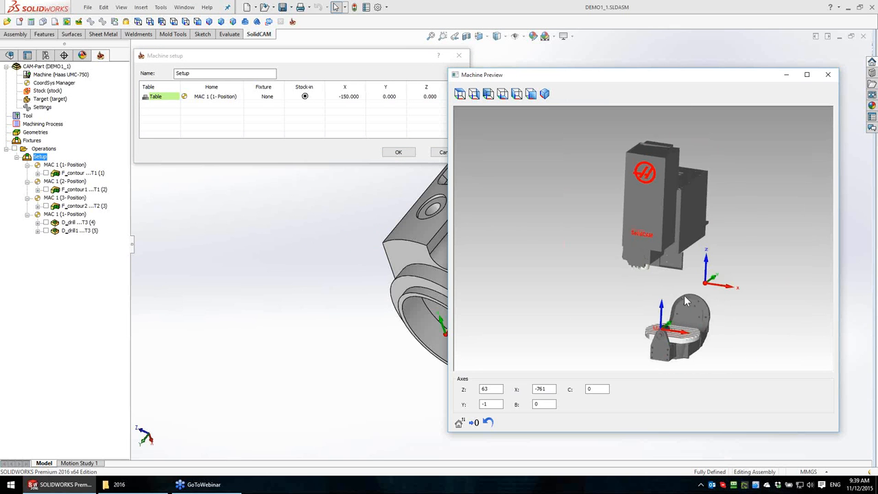
{"action": "right_click", "coordinate": [660, 294]}
{"action": "left_click", "coordinate": [638, 245]}
{"action": "right_click", "coordinate": [649, 287]}
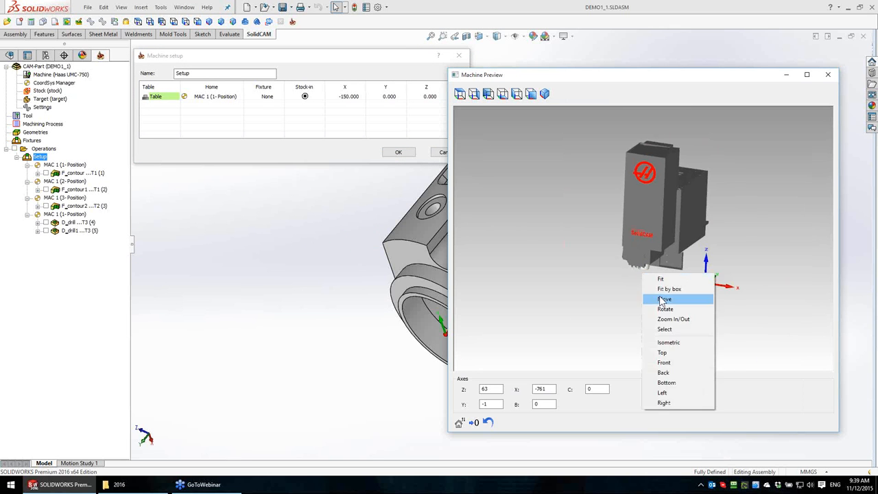
{"action": "left_click", "coordinate": [664, 300]}
{"action": "scroll", "coordinate": [686, 326], "scroll_direction": "up", "scroll_amount": 5}
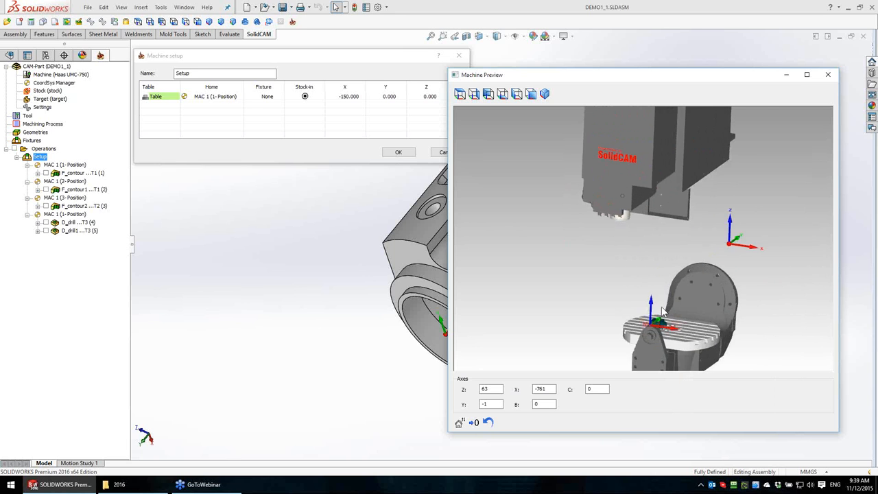
Step: Inspect up close how the part lies on the table in the machine preview, and close the preview and machine setup
{"action": "left_click_drag", "start_coordinate": [686, 322], "coordinate": [675, 280]}
{"action": "mouse_move", "coordinate": [675, 279]}
{"action": "middle_mouse_down"}
{"action": "mouse_move", "coordinate": [666, 263]}
{"action": "mouse_move", "coordinate": [673, 294]}
{"action": "middle_mouse_up"}
{"action": "right_click", "coordinate": [687, 325]}
{"action": "left_click", "coordinate": [701, 337]}
{"action": "left_click_drag", "start_coordinate": [686, 328], "coordinate": [680, 254]}
{"action": "scroll", "coordinate": [680, 259], "scroll_direction": "up", "scroll_amount": 5}
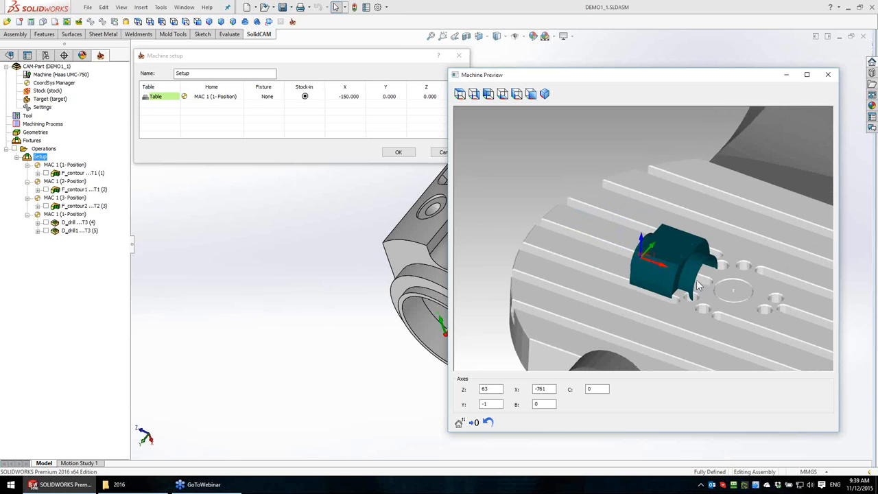
{"action": "scroll", "coordinate": [696, 286], "scroll_direction": "down", "scroll_amount": 3}
{"action": "scroll", "coordinate": [695, 287], "scroll_direction": "up", "scroll_amount": 5}
{"action": "scroll", "coordinate": [694, 288], "scroll_direction": "up", "scroll_amount": 2}
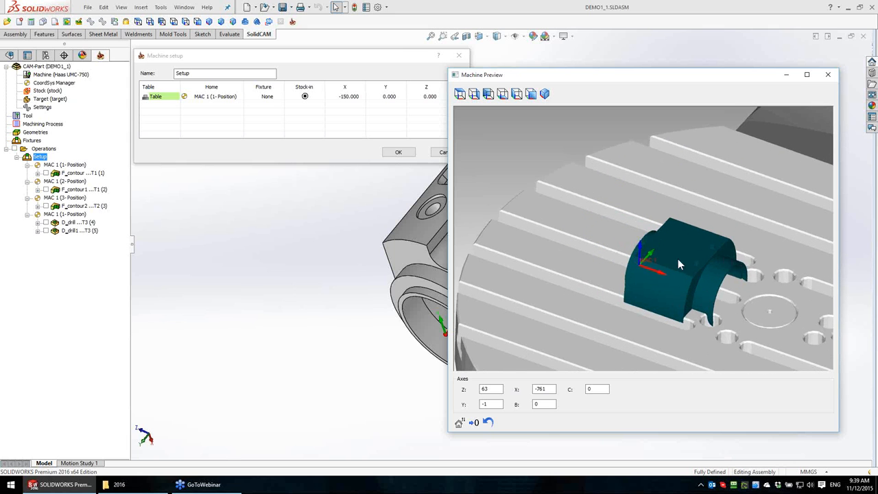
{"action": "mouse_move", "coordinate": [677, 287]}
{"action": "middle_mouse_down"}
{"action": "mouse_move", "coordinate": [682, 276]}
{"action": "mouse_move", "coordinate": [696, 285]}
{"action": "mouse_move", "coordinate": [689, 292]}
{"action": "middle_mouse_up"}
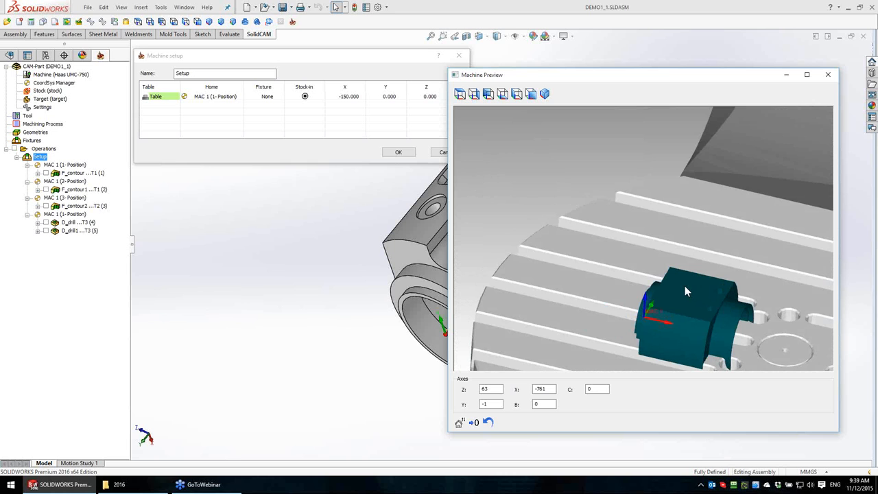
{"action": "left_click", "coordinate": [828, 74]}
{"action": "left_click", "coordinate": [398, 151]}
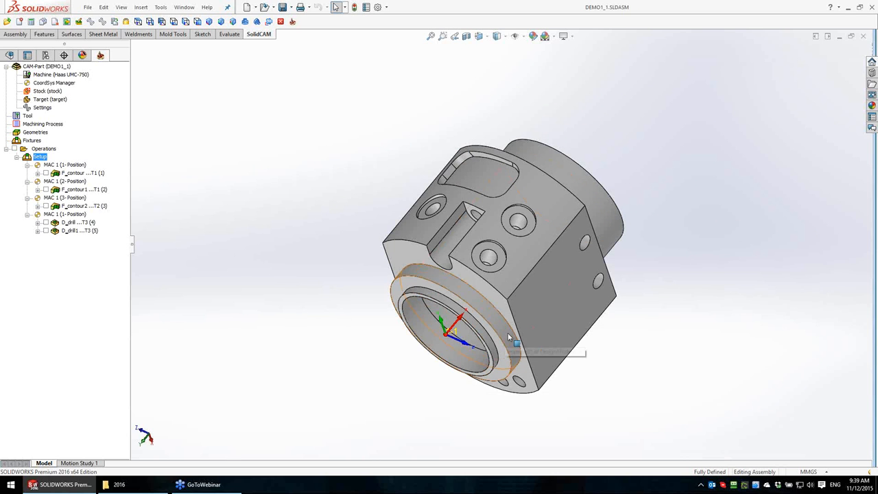
Step: Add a new coordinate system in the CoordSys Manager with MAC number 3 and position 1
{"action": "middle_click_drag", "start_coordinate": [500, 271], "coordinate": [497, 301]}
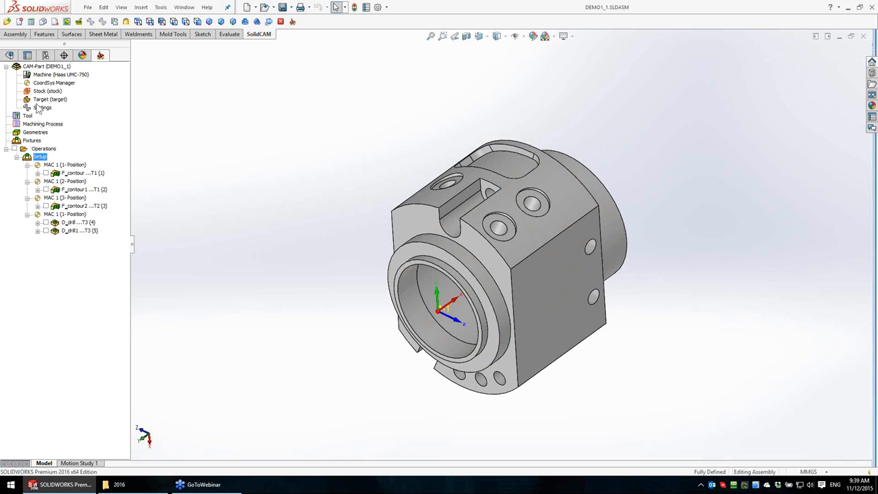
{"action": "double_click", "coordinate": [48, 83]}
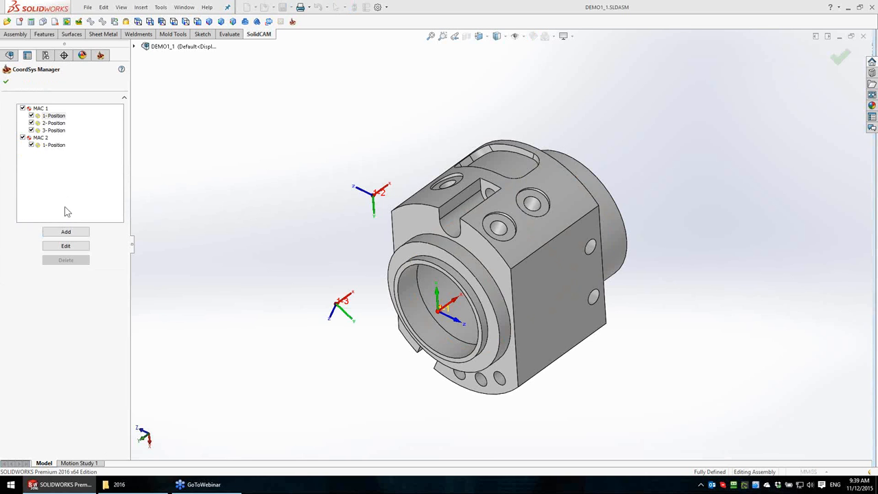
{"action": "left_click", "coordinate": [70, 234]}
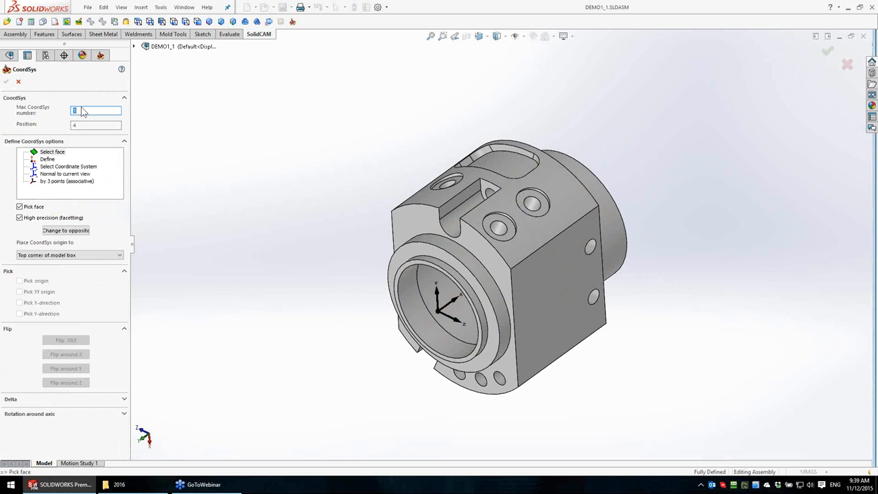
{"action": "left_click", "coordinate": [89, 126]}
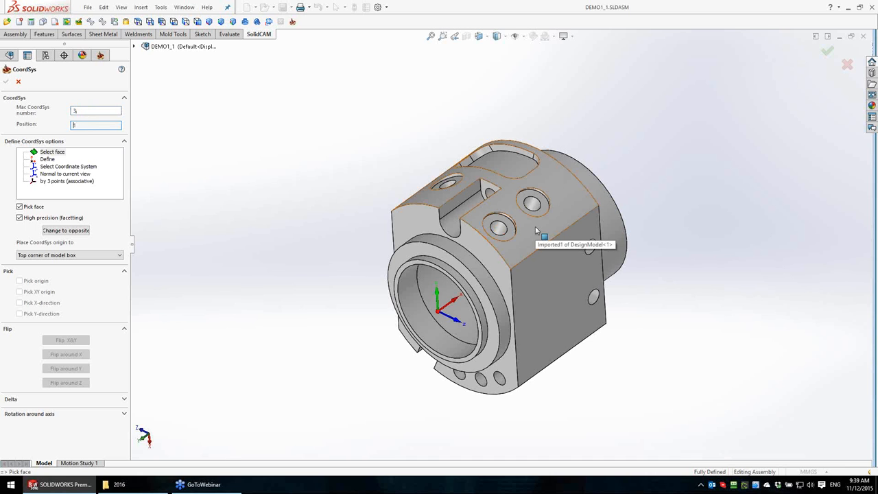
Step: Define MAC 3 at the center of revolution face using the outer cylindrical face, accept its levels and close the CoordSys Manager
{"action": "left_click", "coordinate": [88, 256]}
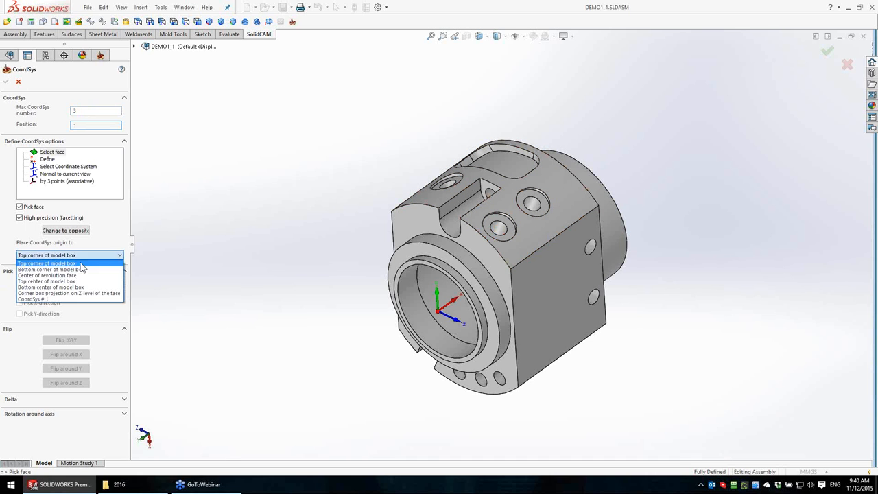
{"action": "left_click", "coordinate": [63, 276]}
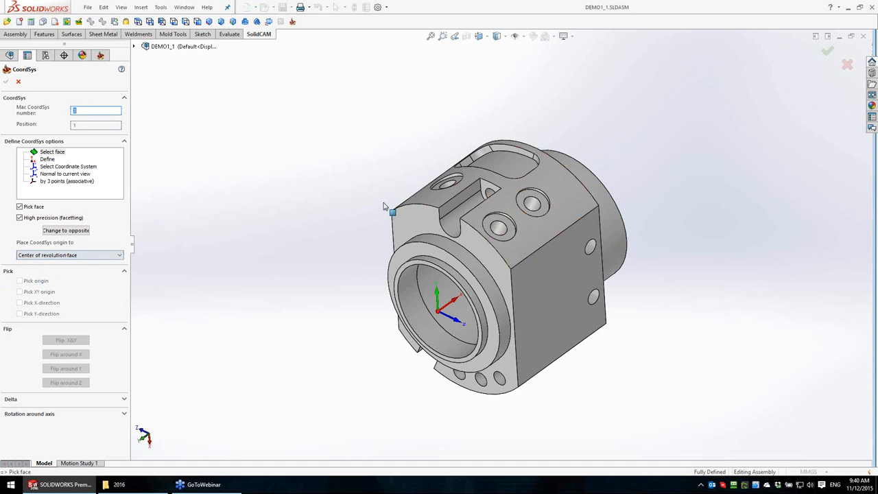
{"action": "left_click", "coordinate": [548, 234]}
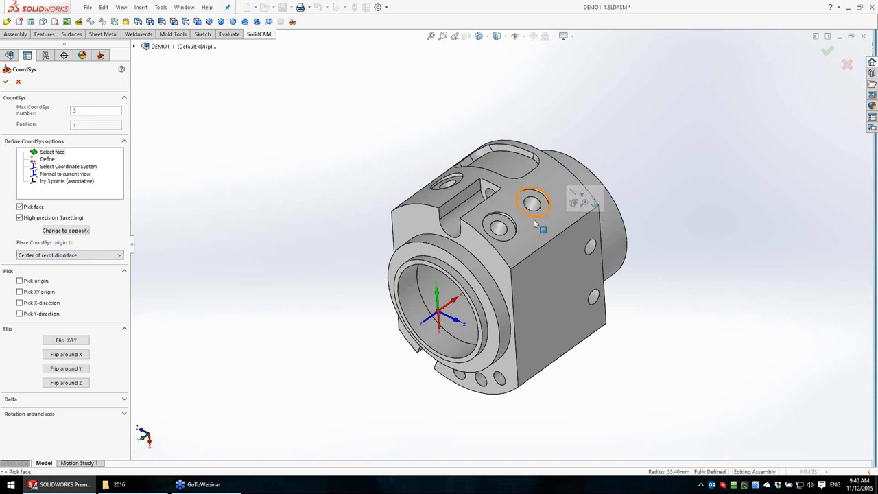
{"action": "left_click", "coordinate": [6, 82]}
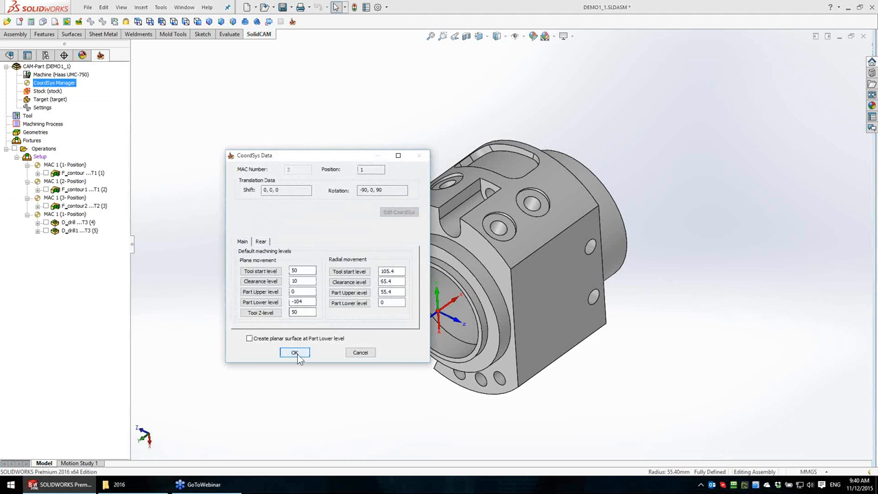
{"action": "left_click", "coordinate": [295, 353]}
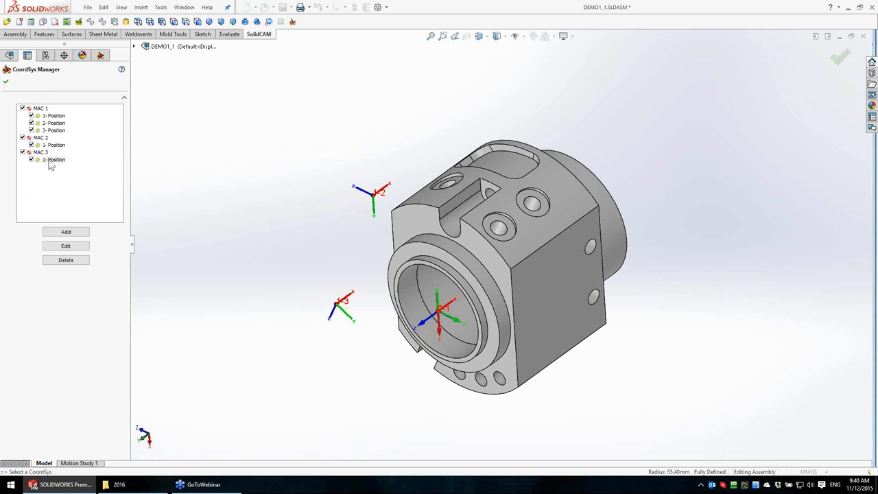
{"action": "middle_click_drag", "start_coordinate": [351, 324], "coordinate": [515, 161]}
{"action": "scroll", "coordinate": [511, 171], "scroll_direction": "up", "scroll_amount": 2}
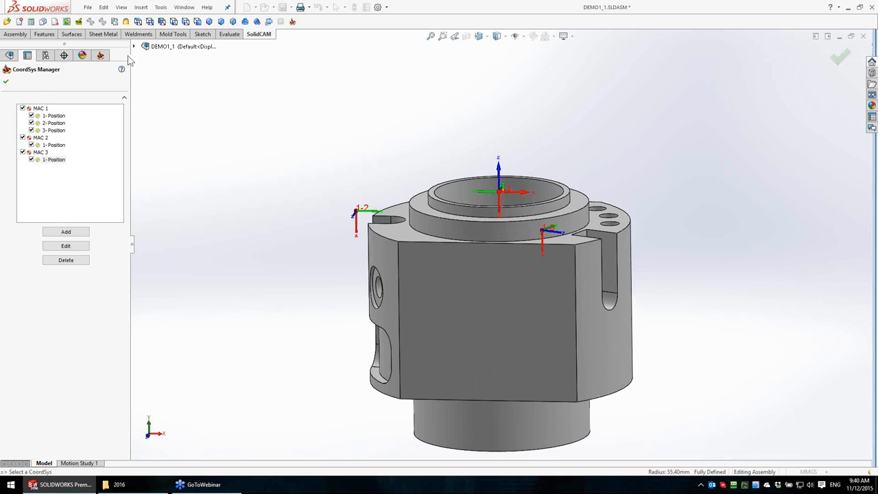
{"action": "left_click", "coordinate": [6, 81]}
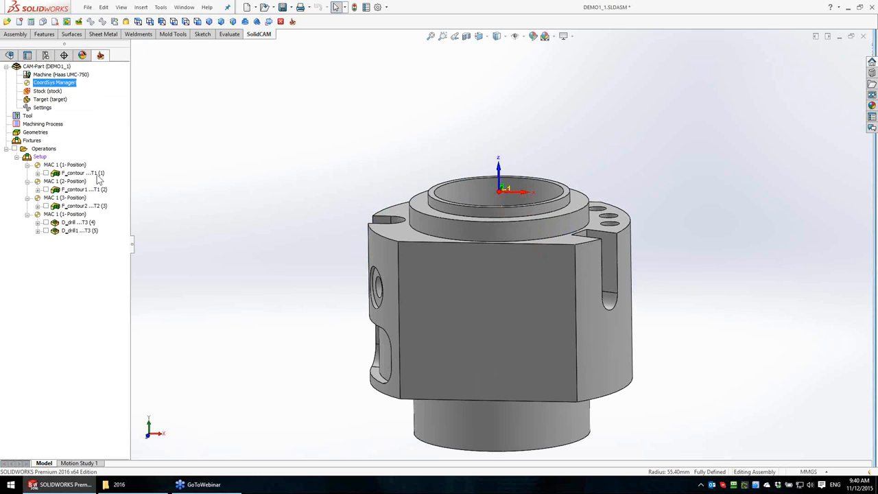
Step: Open the Setup's machine setup and change the table's home to MAC 3 (1- Position)
{"action": "double_click", "coordinate": [44, 157]}
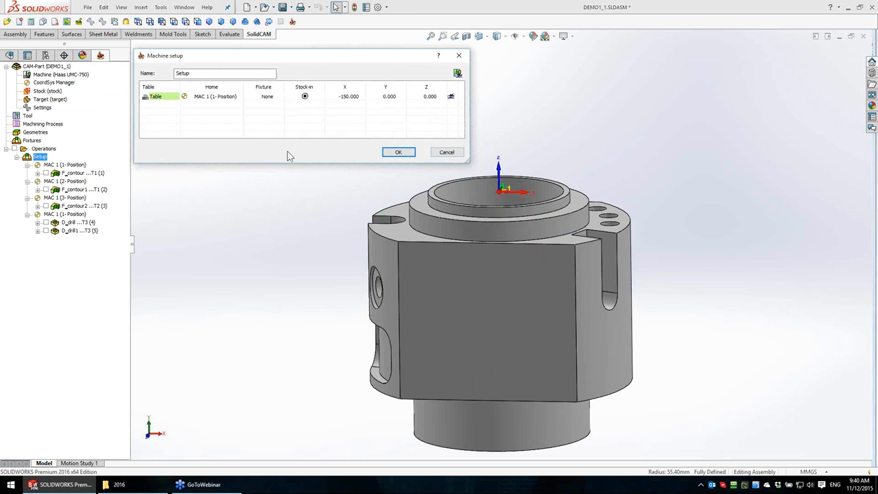
{"action": "left_click", "coordinate": [240, 97]}
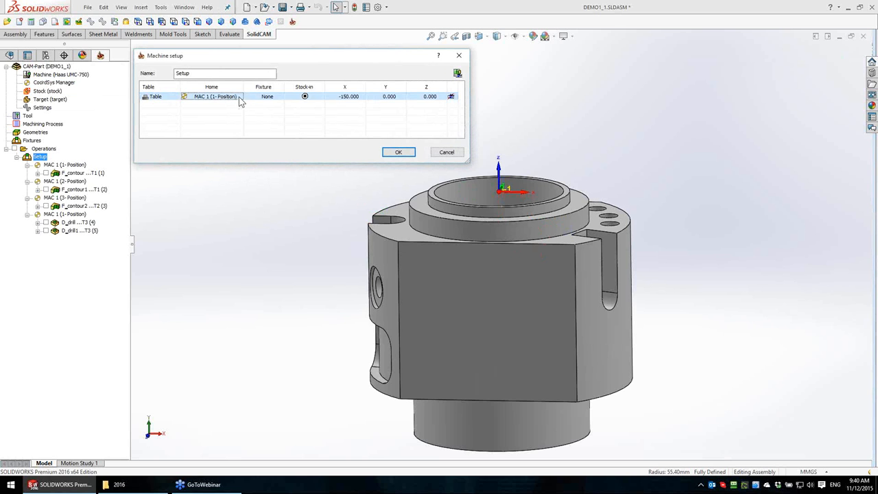
{"action": "left_click", "coordinate": [240, 101]}
{"action": "left_click", "coordinate": [240, 99]}
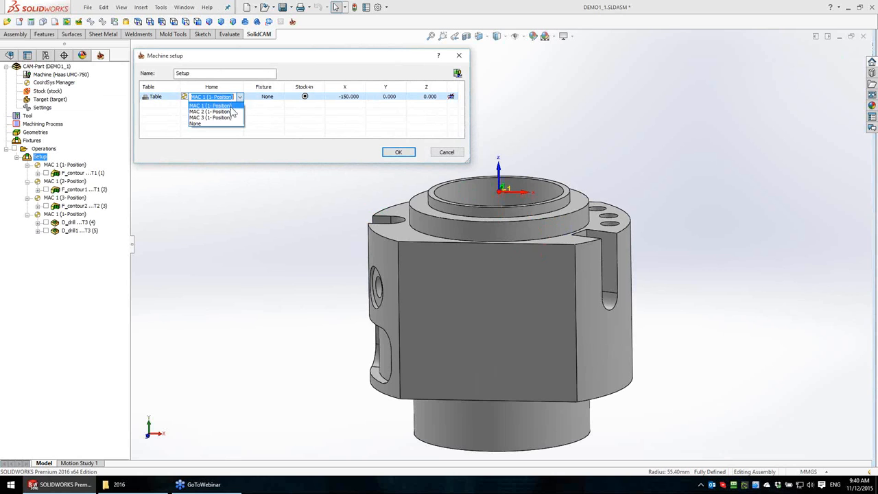
{"action": "left_click", "coordinate": [229, 120]}
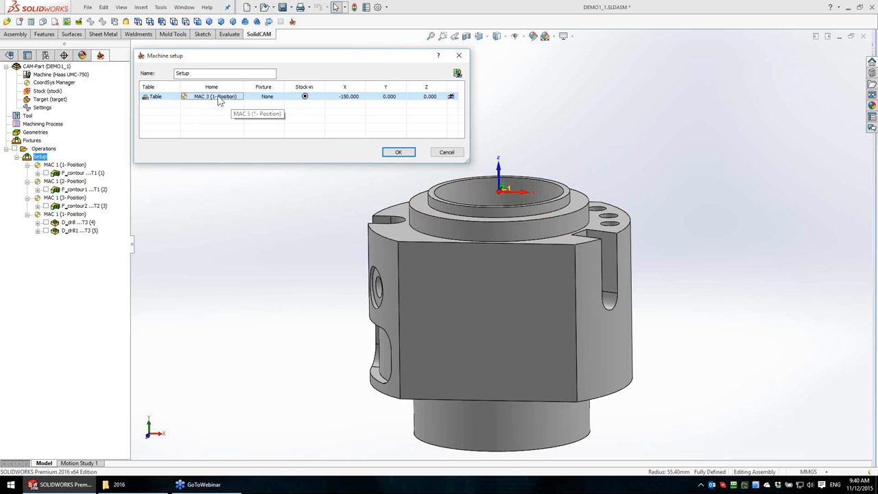
Step: Set the table offset to X 0 and Z 150 and accept the machine setup
{"action": "left_click", "coordinate": [350, 97]}
{"action": "left_click", "coordinate": [352, 96]}
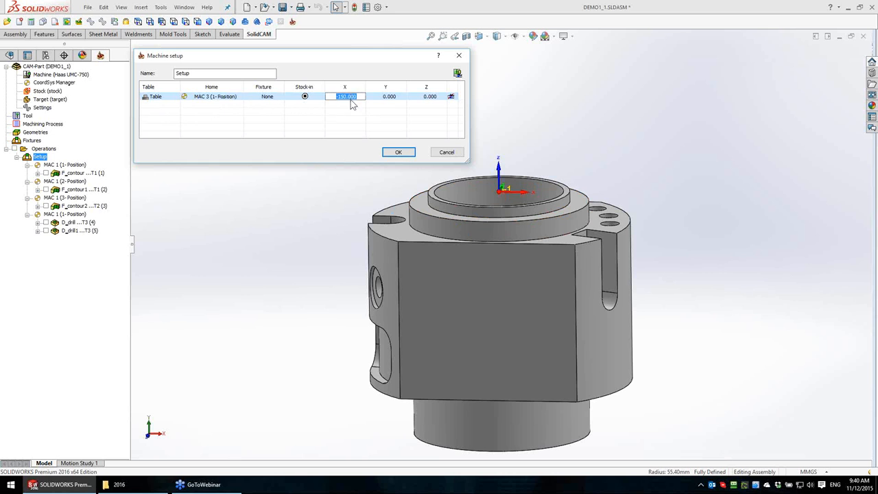
{"action": "key", "text": "BackSpace"}
{"action": "left_click", "coordinate": [430, 100]}
{"action": "double_click", "coordinate": [429, 98]}
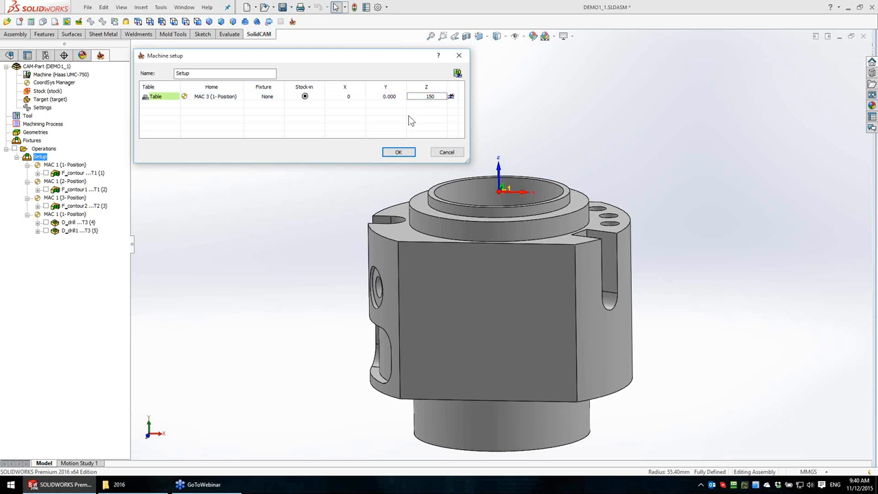
{"action": "left_click", "coordinate": [398, 152]}
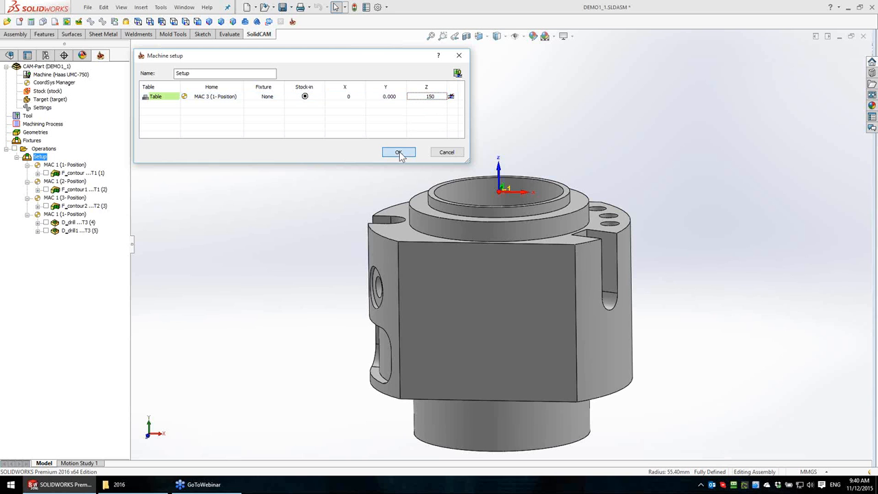
Step: Inspect the part's position above the rotary table in the Setup's machine preview, and close the preview and machine setup
{"action": "double_click", "coordinate": [39, 157]}
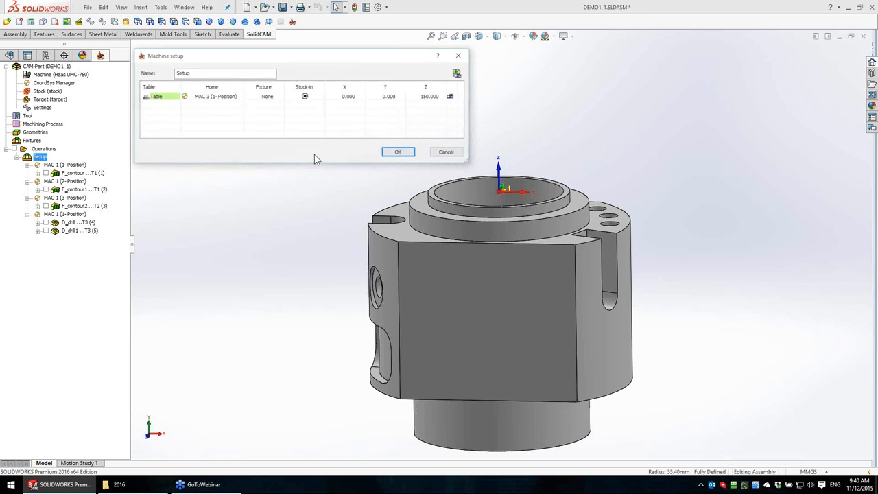
{"action": "left_click", "coordinate": [458, 73]}
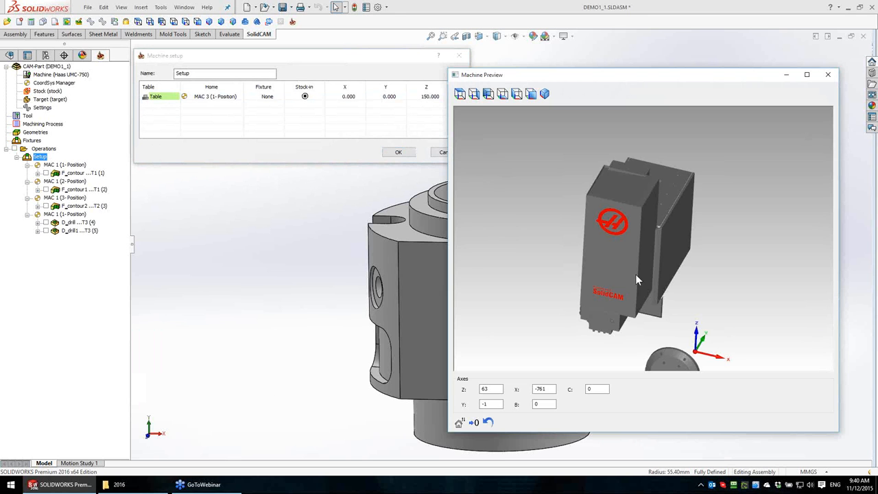
{"action": "middle_click_drag", "start_coordinate": [668, 312], "coordinate": [667, 221]}
{"action": "scroll", "coordinate": [669, 317], "scroll_direction": "up", "scroll_amount": 5}
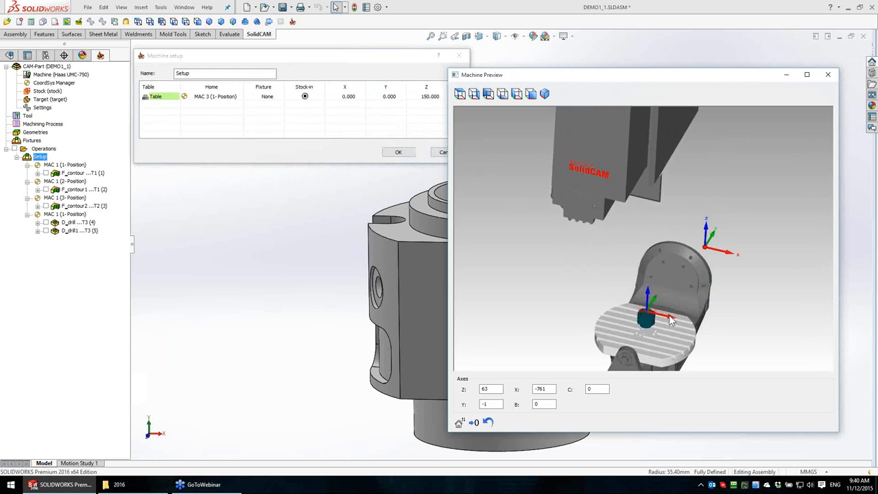
{"action": "scroll", "coordinate": [668, 284], "scroll_direction": "up", "scroll_amount": 8}
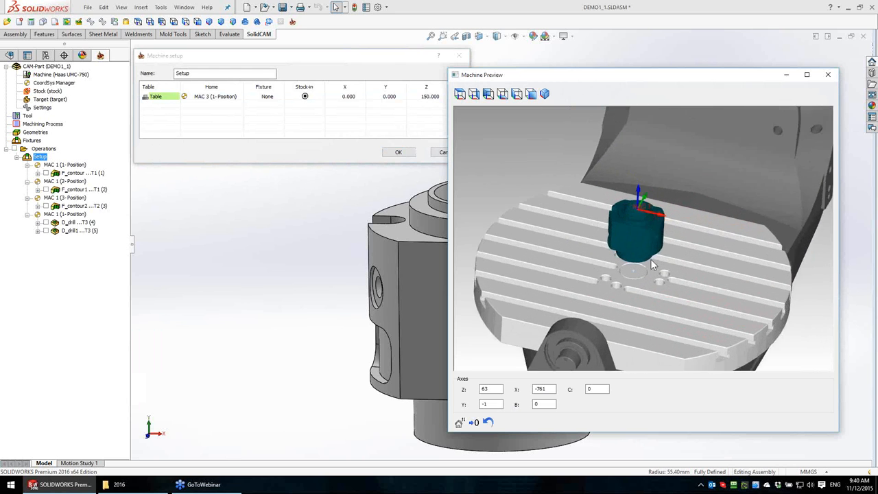
{"action": "scroll", "coordinate": [650, 256], "scroll_direction": "down", "scroll_amount": 6}
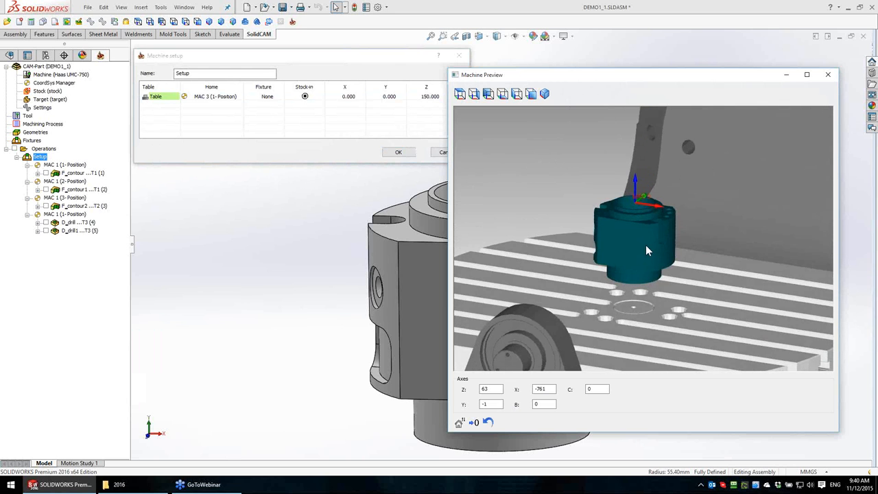
{"action": "scroll", "coordinate": [646, 250], "scroll_direction": "up", "scroll_amount": 2}
{"action": "scroll", "coordinate": [644, 252], "scroll_direction": "up", "scroll_amount": 3}
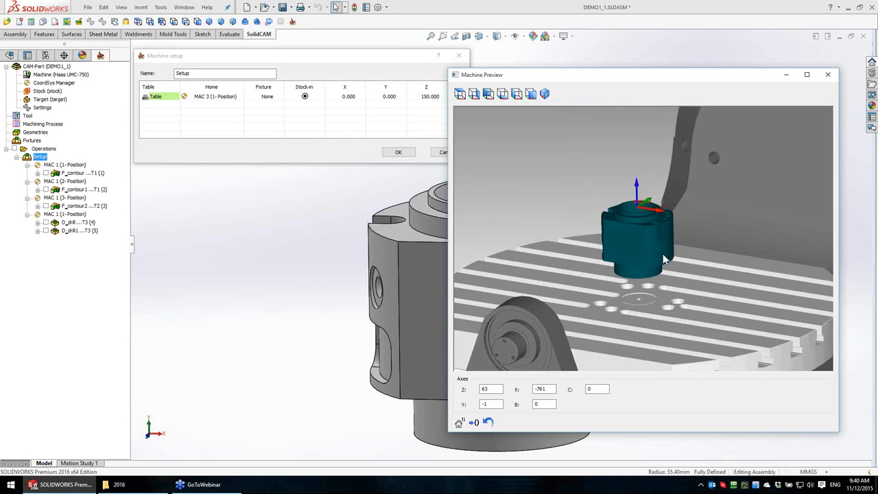
{"action": "mouse_move", "coordinate": [644, 254]}
{"action": "middle_mouse_down"}
{"action": "mouse_move", "coordinate": [669, 255]}
{"action": "mouse_move", "coordinate": [664, 248]}
{"action": "mouse_move", "coordinate": [661, 259]}
{"action": "middle_mouse_up"}
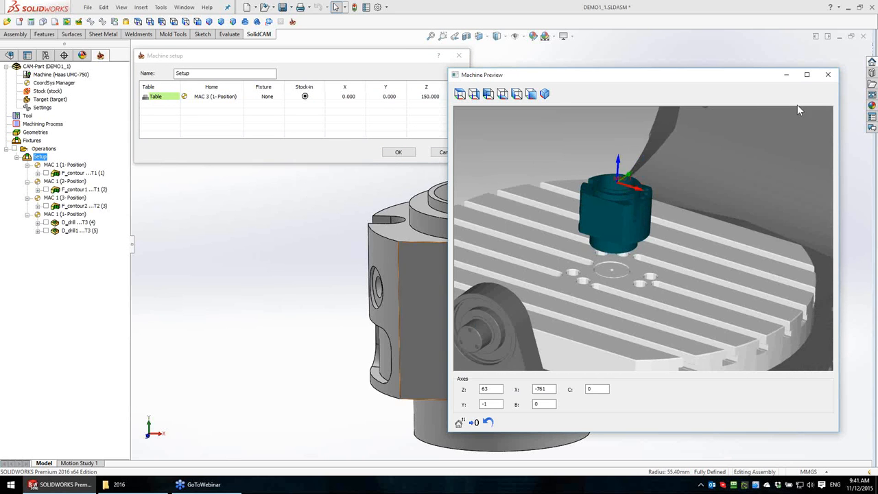
{"action": "left_click", "coordinate": [828, 74]}
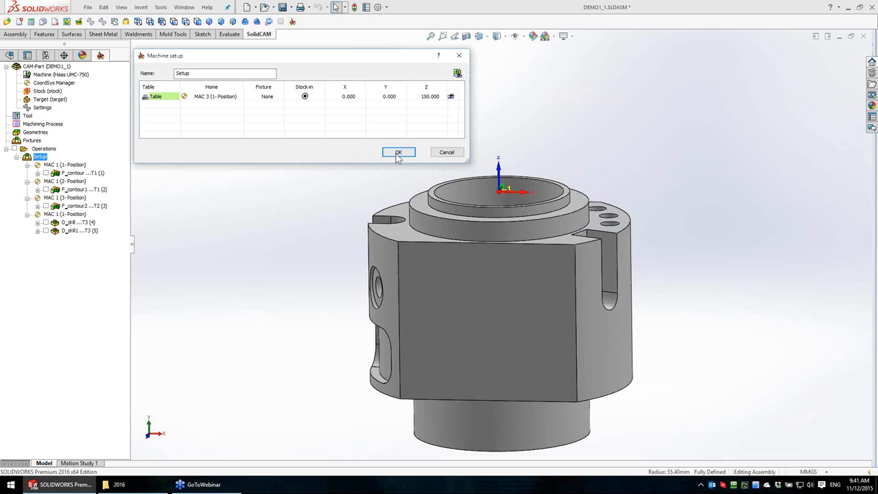
{"action": "left_click", "coordinate": [398, 153]}
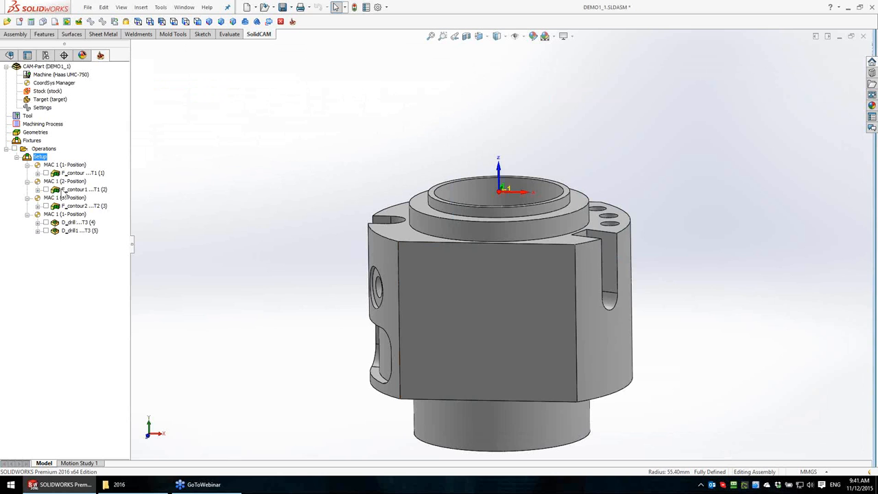
Step: Simulate all operations of the CAM-Part in Machine Simulation mode
{"action": "right_click", "coordinate": [54, 150]}
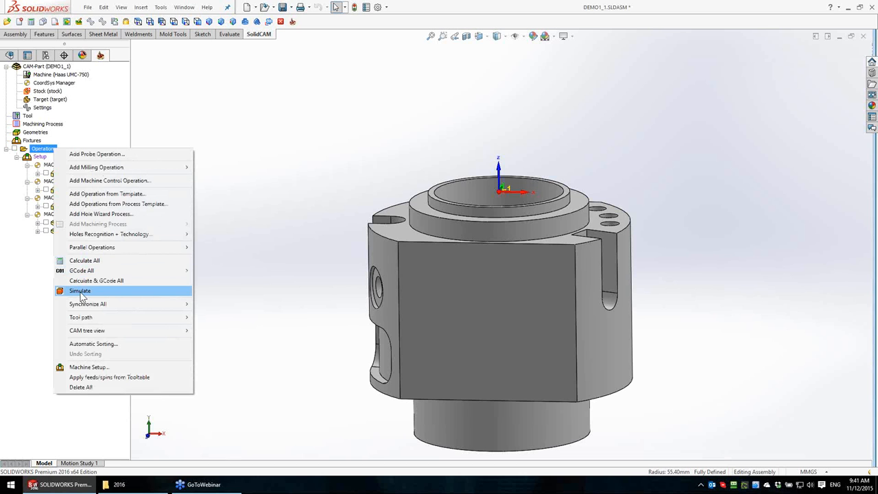
{"action": "left_click", "coordinate": [328, 207]}
{"action": "middle_click_drag", "start_coordinate": [303, 188], "coordinate": [534, 323]}
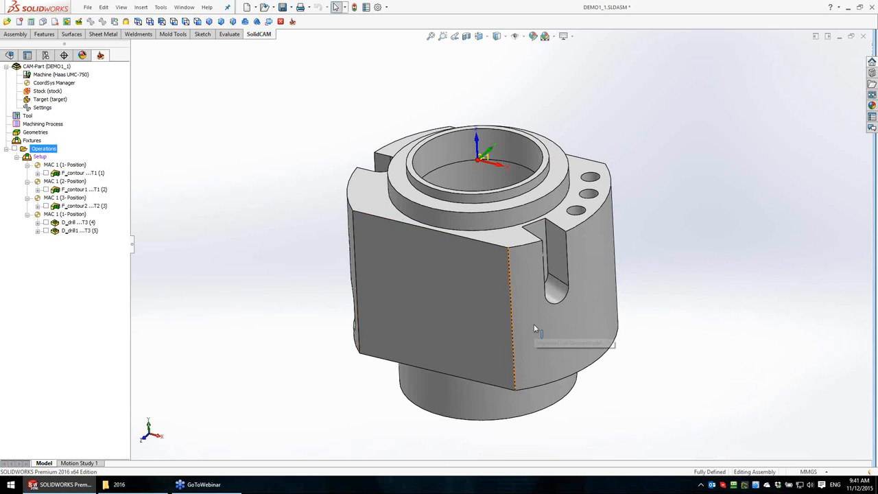
{"action": "right_click", "coordinate": [47, 151]}
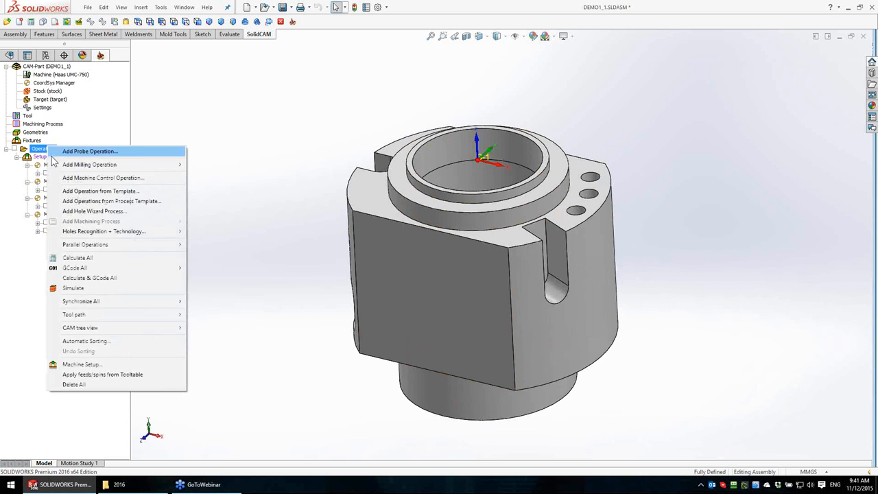
{"action": "left_click", "coordinate": [89, 284]}
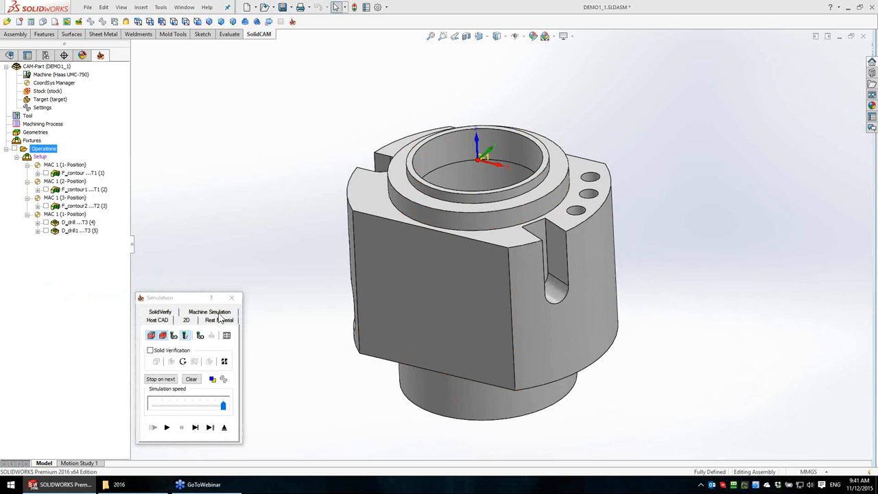
{"action": "left_click", "coordinate": [218, 312]}
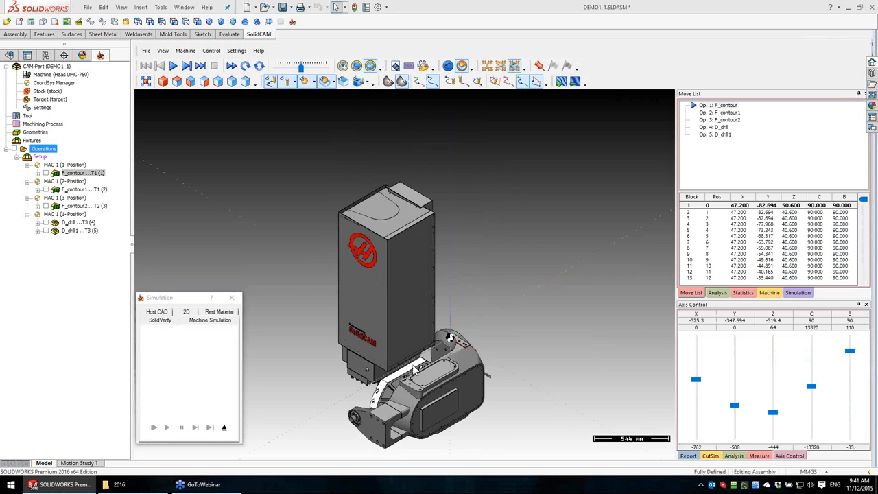
Step: Examine the tool, part and tilted table at block 1 of F_contour, jogging the B axis to 90.7
{"action": "middle_click_drag", "start_coordinate": [449, 337], "coordinate": [487, 272]}
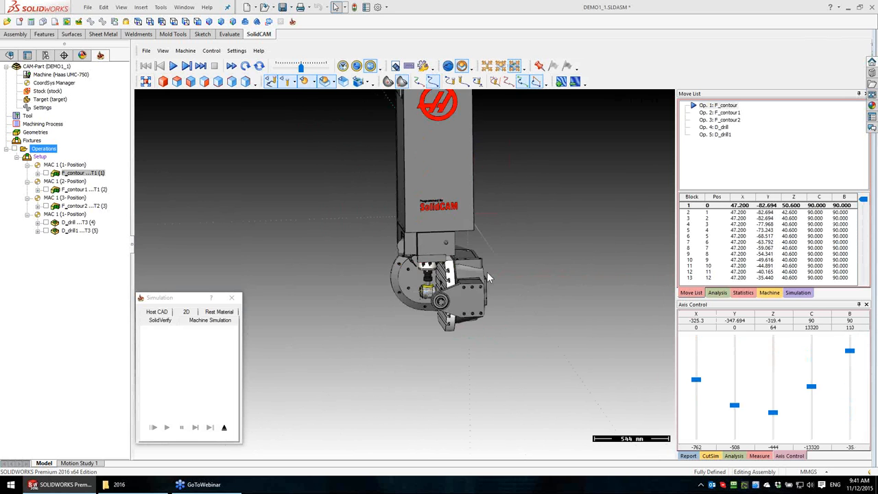
{"action": "scroll", "coordinate": [446, 278], "scroll_direction": "up", "scroll_amount": 5}
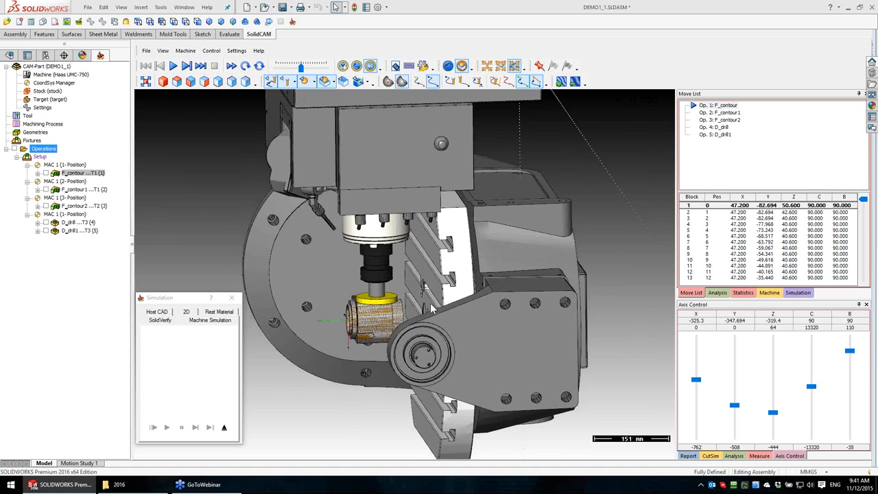
{"action": "left_click", "coordinate": [789, 206]}
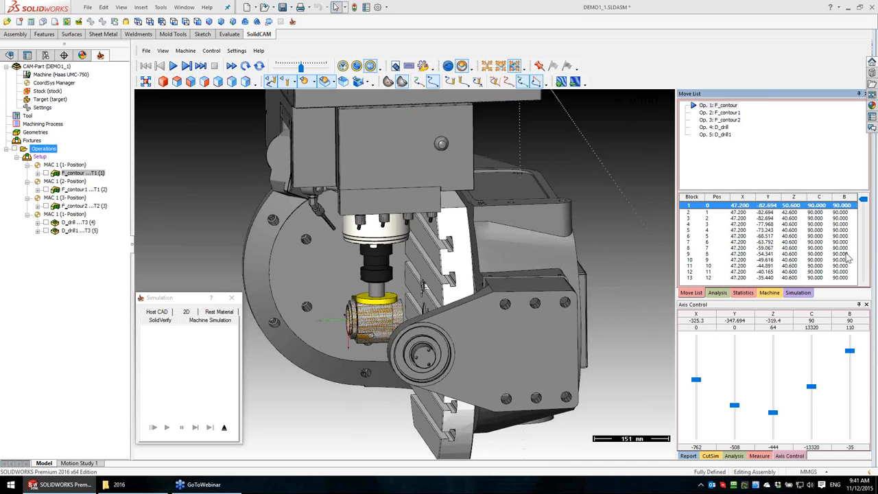
{"action": "mouse_move", "coordinate": [850, 352]}
{"action": "left_mouse_down"}
{"action": "mouse_move", "coordinate": [853, 409]}
{"action": "mouse_move", "coordinate": [850, 350]}
{"action": "left_mouse_up"}
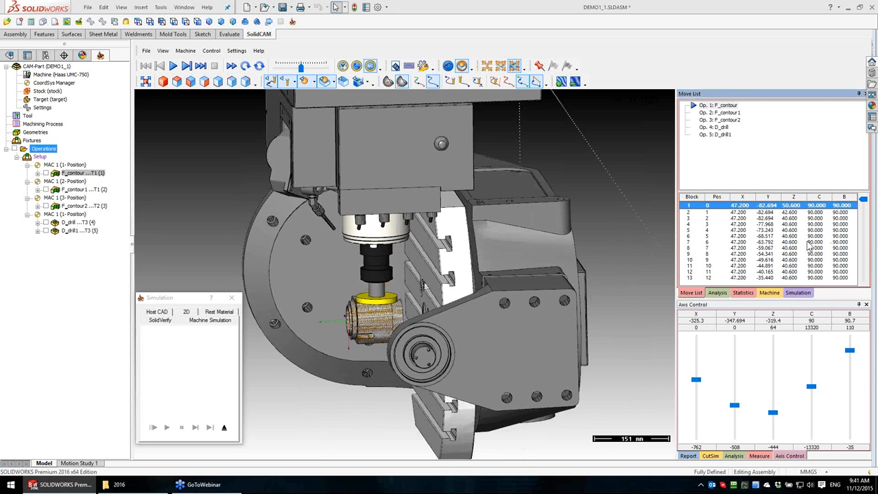
Step: Hide the stock in the machine simulation and view the target part under the tool up close
{"action": "left_click", "coordinate": [326, 81]}
{"action": "middle_click_drag", "start_coordinate": [446, 349], "coordinate": [589, 310]}
{"action": "scroll", "coordinate": [466, 267], "scroll_direction": "up", "scroll_amount": 5}
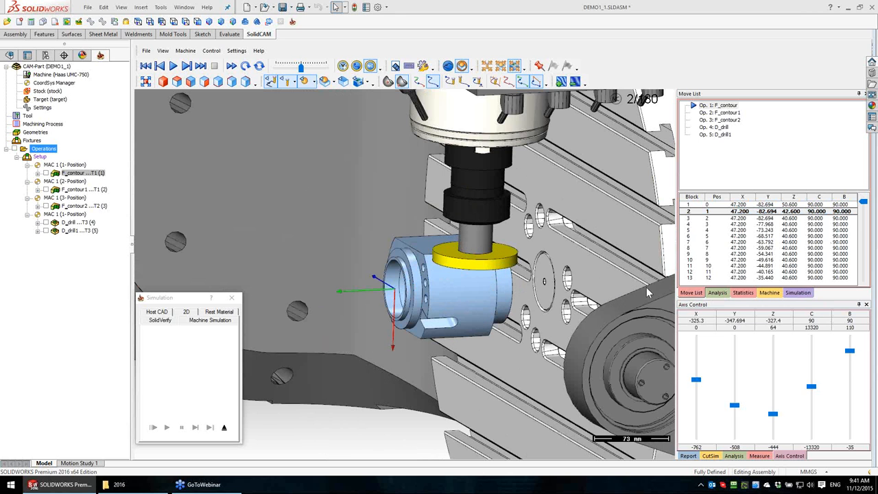
Step: Step through the moves of all five operations to block 180 of D_drill1, checking the C and B rotations, and exit the simulation
{"action": "scroll", "coordinate": [767, 254], "scroll_direction": "down", "scroll_amount": 8}
{"action": "scroll", "coordinate": [768, 254], "scroll_direction": "down", "scroll_amount": 7}
{"action": "left_click_drag", "start_coordinate": [864, 235], "coordinate": [867, 282]}
{"action": "scroll", "coordinate": [833, 255], "scroll_direction": "down", "scroll_amount": 1}
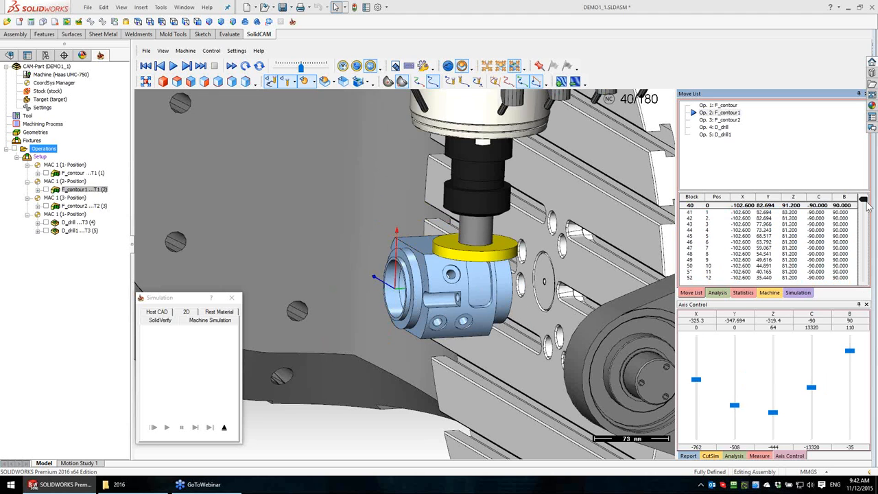
{"action": "left_click_drag", "start_coordinate": [866, 204], "coordinate": [866, 283]}
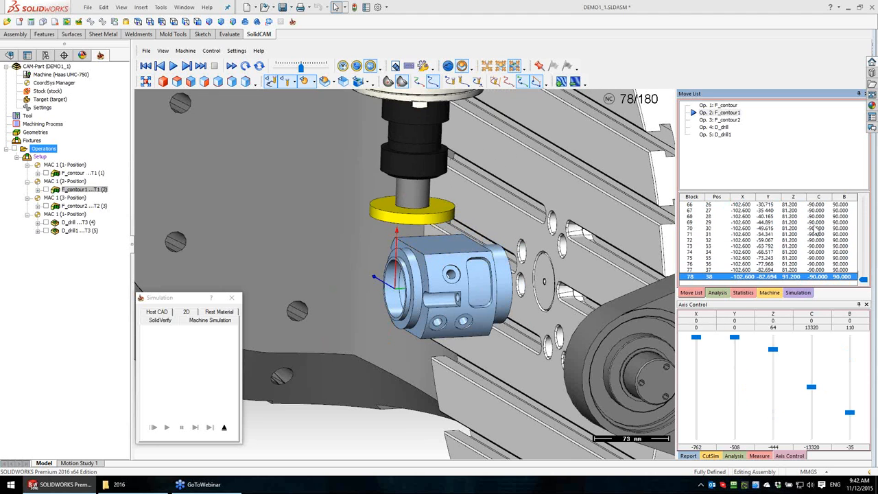
{"action": "scroll", "coordinate": [824, 237], "scroll_direction": "down", "scroll_amount": 20}
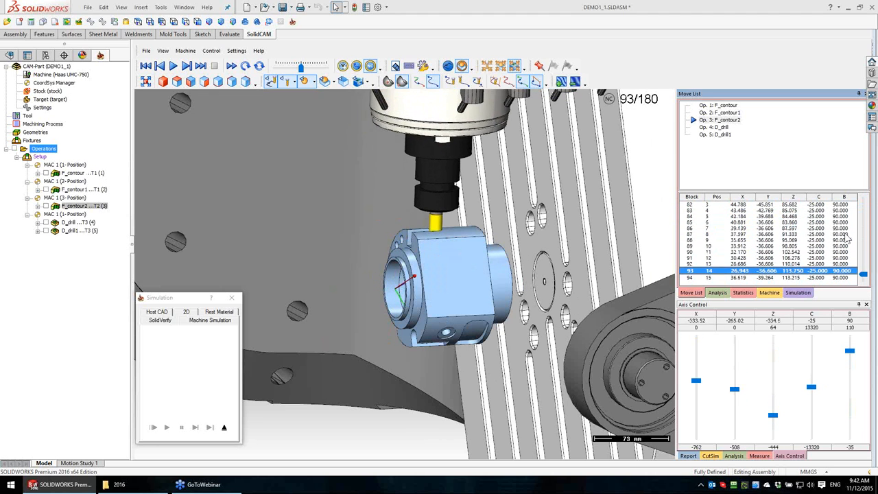
{"action": "scroll", "coordinate": [827, 241], "scroll_direction": "down", "scroll_amount": 8}
{"action": "scroll", "coordinate": [822, 238], "scroll_direction": "down", "scroll_amount": 15}
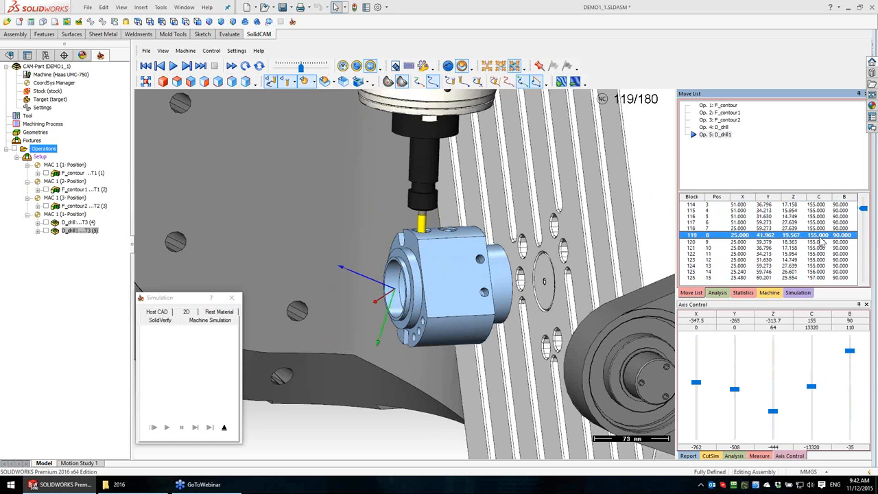
{"action": "left_click_drag", "start_coordinate": [863, 215], "coordinate": [863, 280]}
{"action": "scroll", "coordinate": [580, 249], "scroll_direction": "down", "scroll_amount": 6}
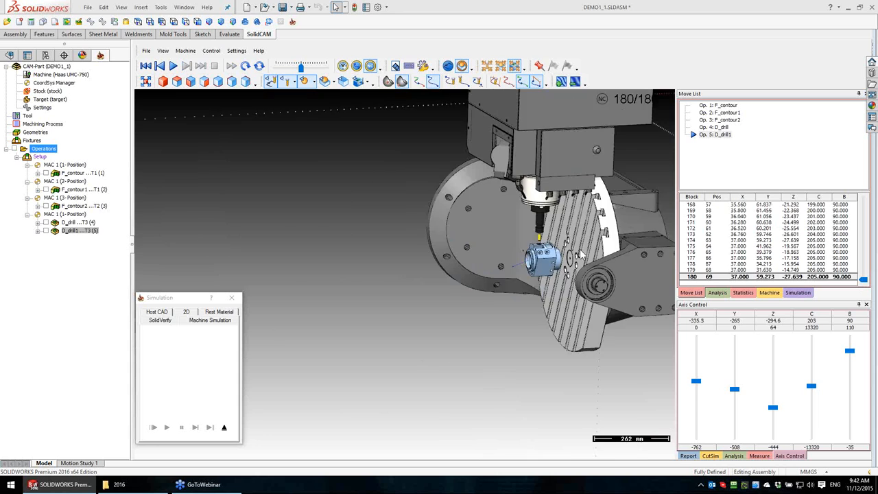
{"action": "middle_click_drag", "start_coordinate": [571, 241], "coordinate": [466, 323]}
{"action": "left_click", "coordinate": [225, 428]}
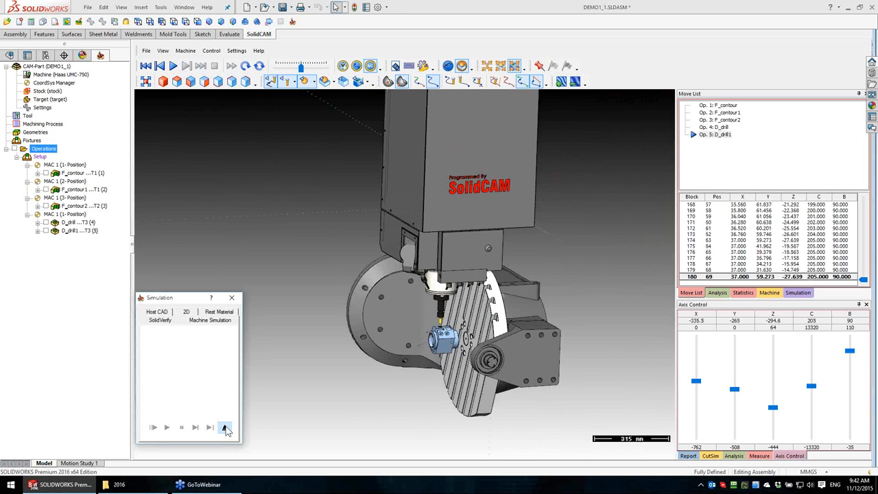
Step: Open the CAM-Part DEMO2.PRT from the 2016 folder
{"action": "middle_click_drag", "start_coordinate": [694, 315], "coordinate": [727, 258]}
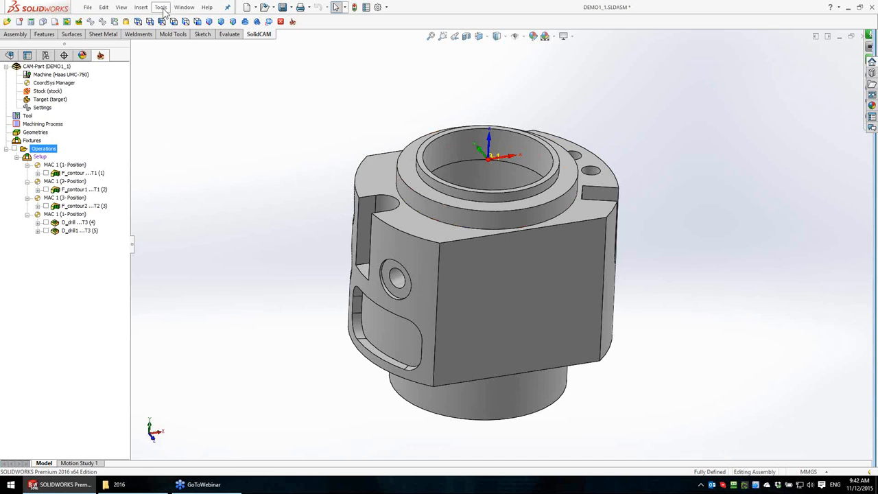
{"action": "left_click", "coordinate": [162, 8]}
{"action": "mouse_move", "coordinate": [178, 51]}
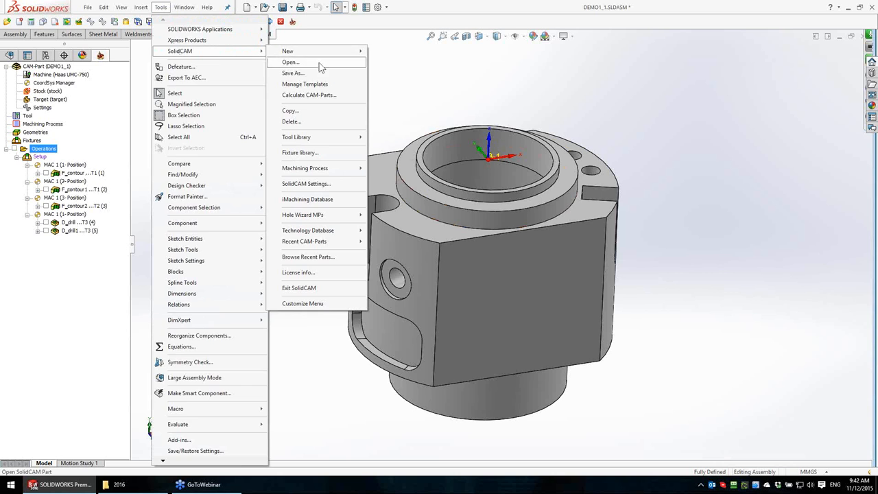
{"action": "left_click", "coordinate": [319, 63]}
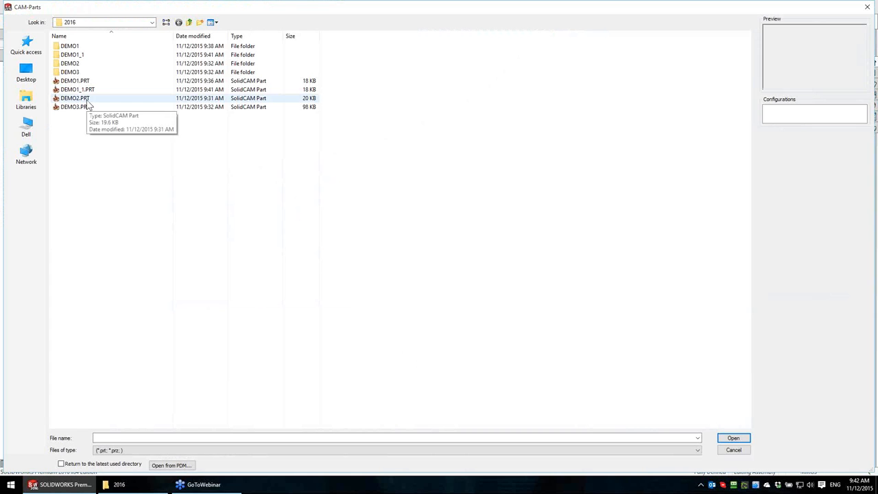
{"action": "left_click", "coordinate": [76, 98]}
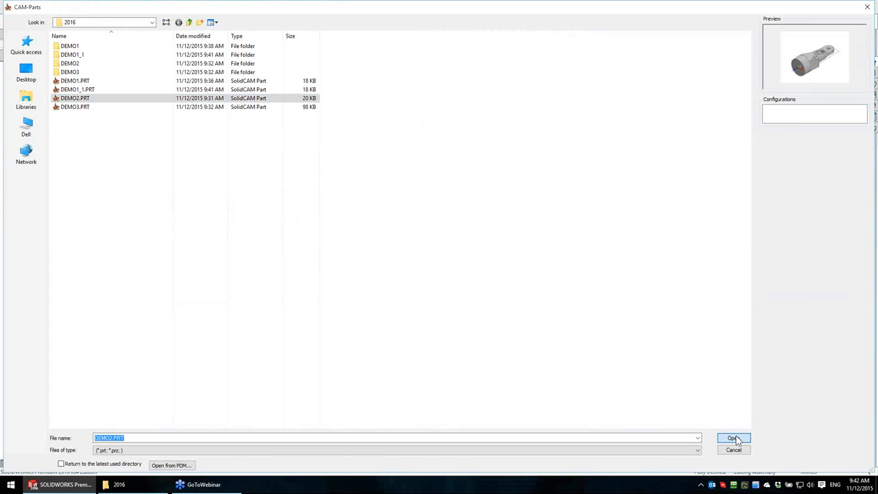
{"action": "left_click", "coordinate": [733, 439]}
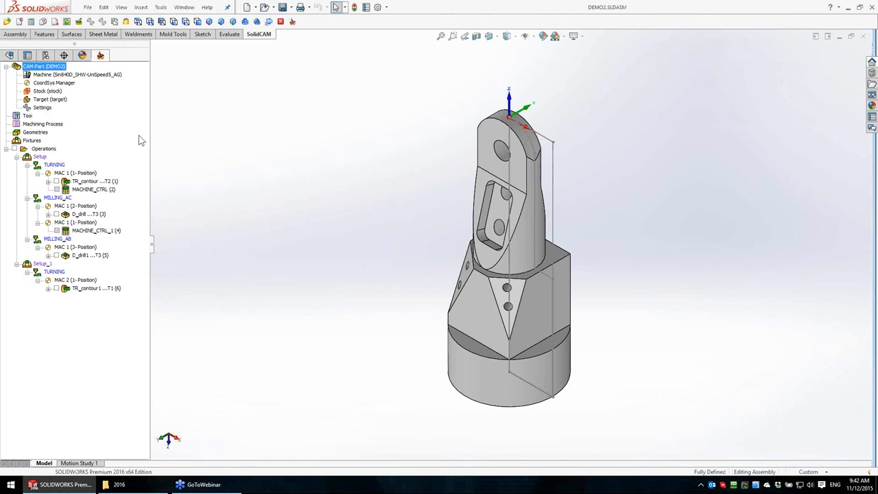
Step: Open the machine setup of Setup and bring up its machine preview in a tilted 3D view
{"action": "double_click", "coordinate": [39, 158]}
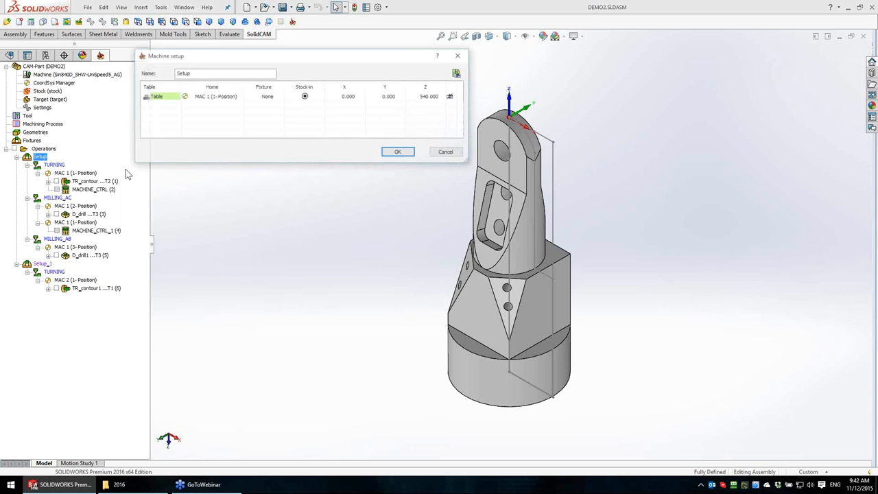
{"action": "left_click", "coordinate": [457, 73]}
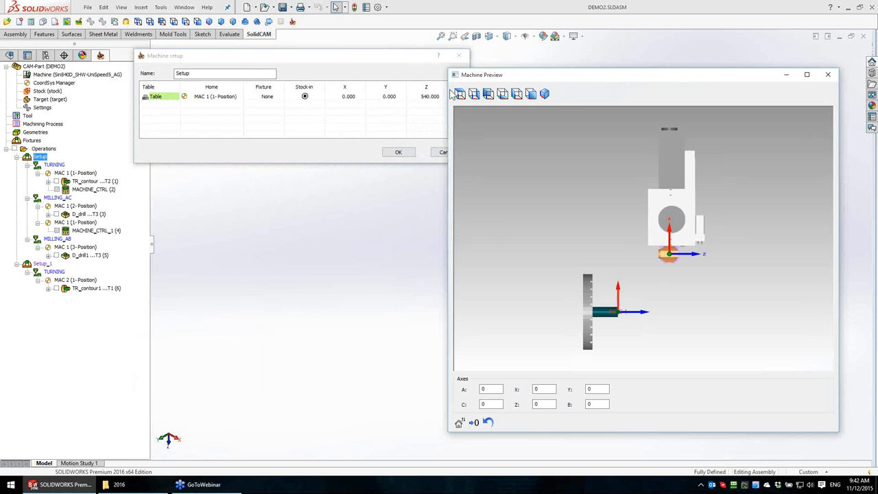
{"action": "middle_click_drag", "start_coordinate": [694, 301], "coordinate": [622, 235]}
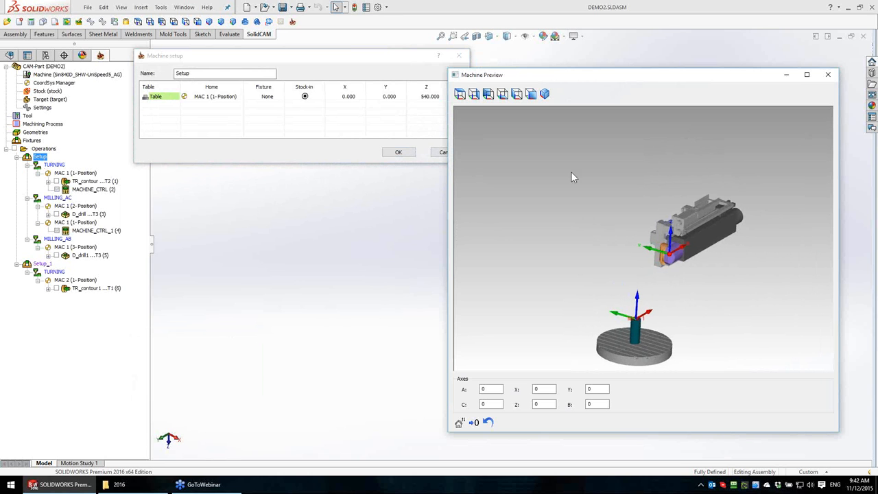
Step: Examine the orange and purple swivel head up close in the machine preview
{"action": "scroll", "coordinate": [702, 299], "scroll_direction": "up", "scroll_amount": 3}
{"action": "right_click", "coordinate": [699, 291]}
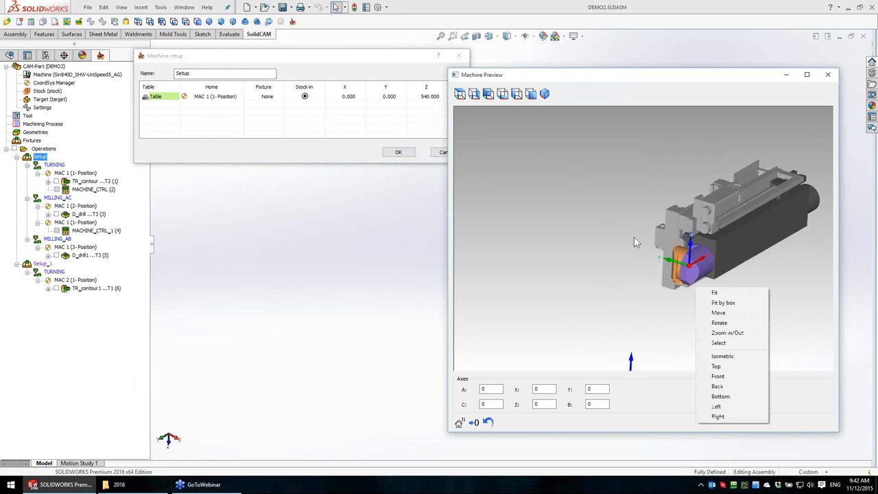
{"action": "left_click", "coordinate": [634, 237]}
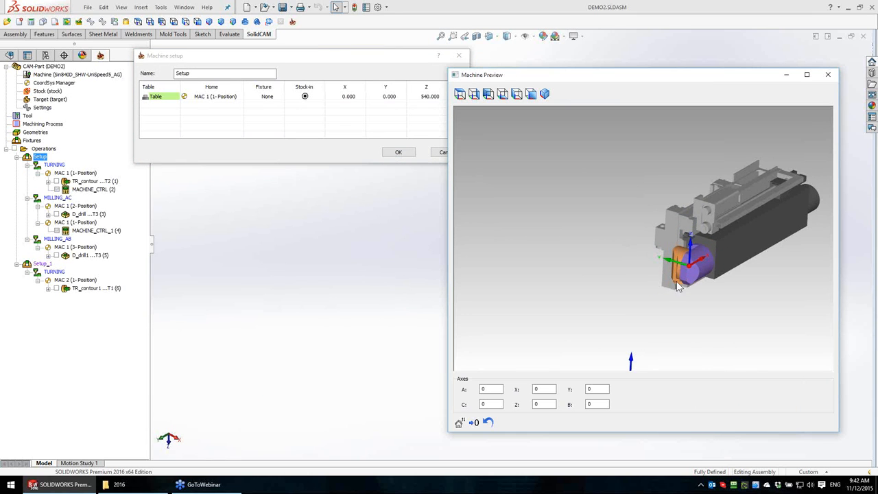
{"action": "right_click", "coordinate": [625, 257]}
{"action": "left_click", "coordinate": [649, 282]}
{"action": "scroll", "coordinate": [649, 282], "scroll_direction": "up", "scroll_amount": 2}
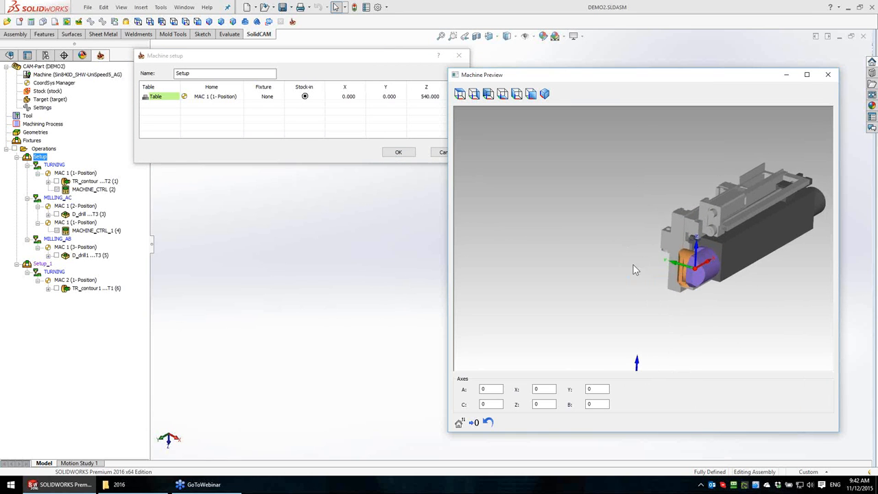
{"action": "left_click_drag", "start_coordinate": [696, 264], "coordinate": [617, 253]}
{"action": "scroll", "coordinate": [647, 243], "scroll_direction": "up", "scroll_amount": 4}
{"action": "scroll", "coordinate": [643, 238], "scroll_direction": "down", "scroll_amount": 1}
{"action": "middle_click_drag", "start_coordinate": [617, 253], "coordinate": [633, 263]}
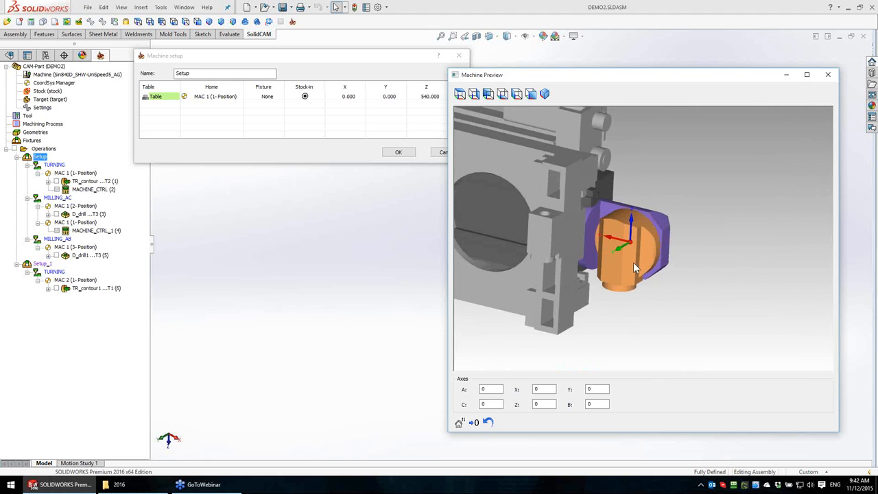
{"action": "scroll", "coordinate": [633, 263], "scroll_direction": "up", "scroll_amount": 3}
{"action": "scroll", "coordinate": [634, 245], "scroll_direction": "down", "scroll_amount": 5}
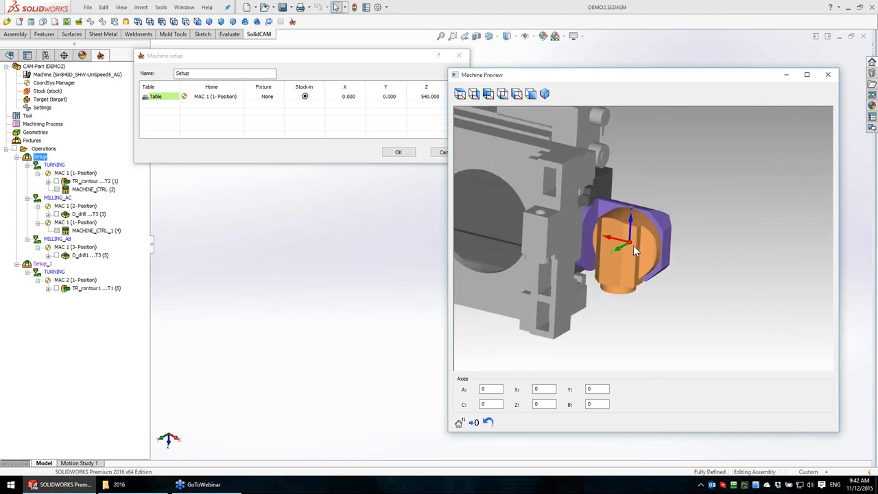
Step: Inspect the round table with the mounted part in the preview, and close the preview and the machine setup
{"action": "middle_click_drag", "start_coordinate": [701, 334], "coordinate": [670, 205], "text": "ctrl"}
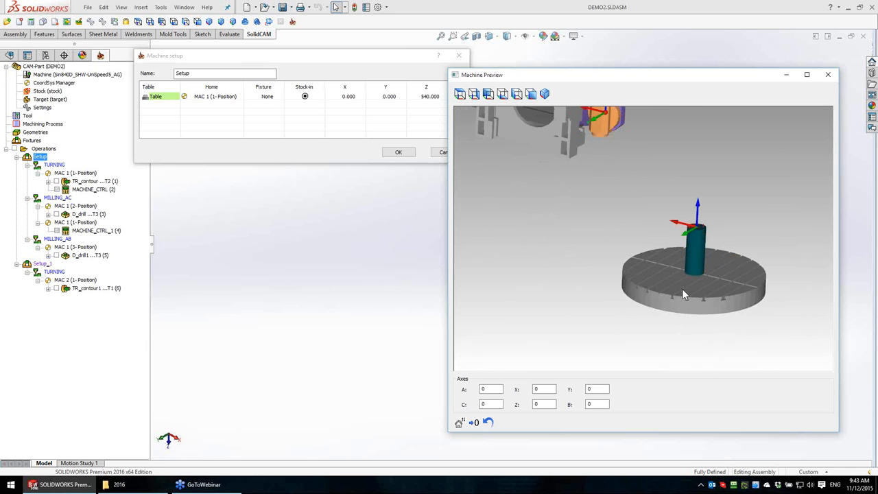
{"action": "scroll", "coordinate": [651, 248], "scroll_direction": "down", "scroll_amount": 3}
{"action": "right_click", "coordinate": [658, 209]}
{"action": "left_click", "coordinate": [660, 253]}
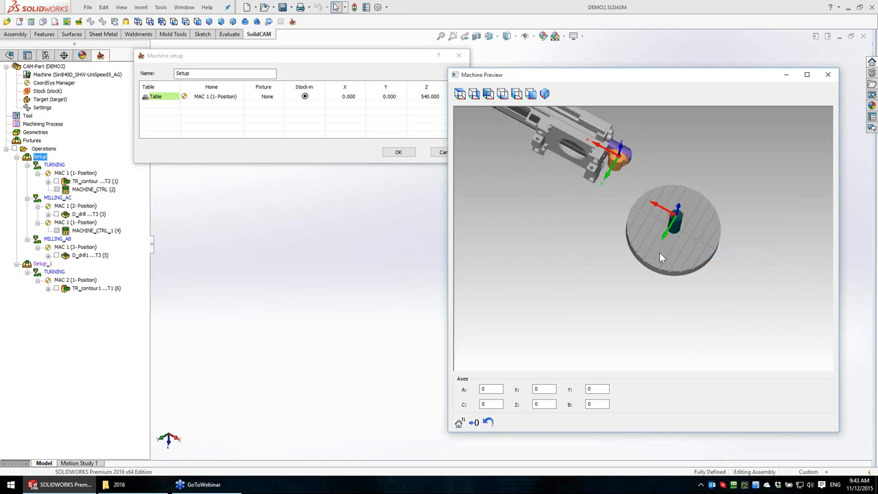
{"action": "left_click_drag", "start_coordinate": [660, 254], "coordinate": [642, 243]}
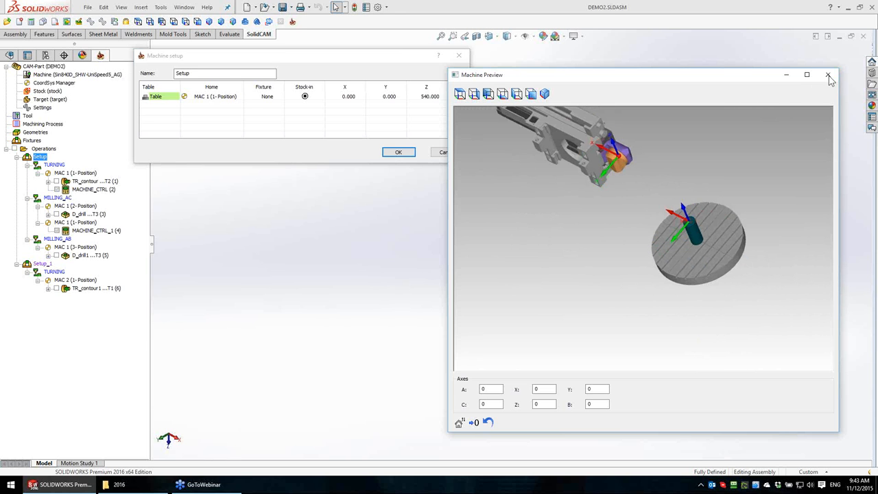
{"action": "left_click", "coordinate": [829, 74]}
{"action": "left_click", "coordinate": [404, 158]}
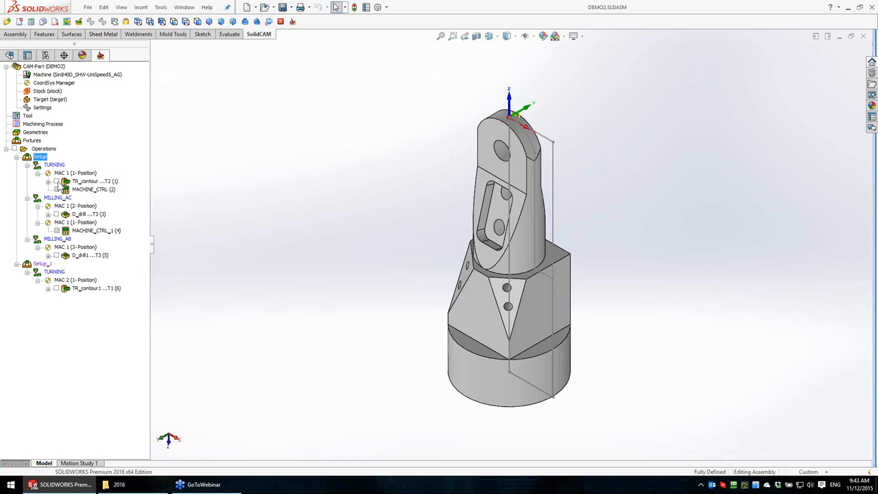
Step: Show the geometry of the TR_contour turning operation and the D_drill operation of MILLING_AC on the model
{"action": "left_click", "coordinate": [57, 182]}
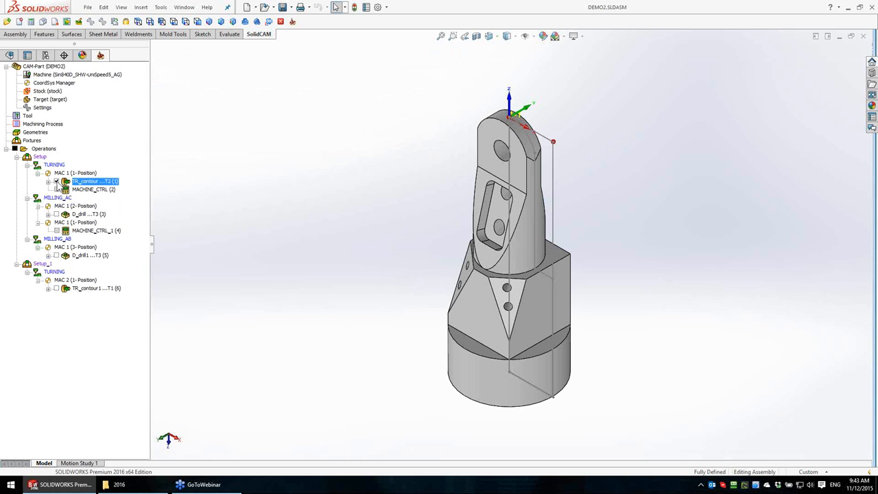
{"action": "left_click", "coordinate": [57, 214]}
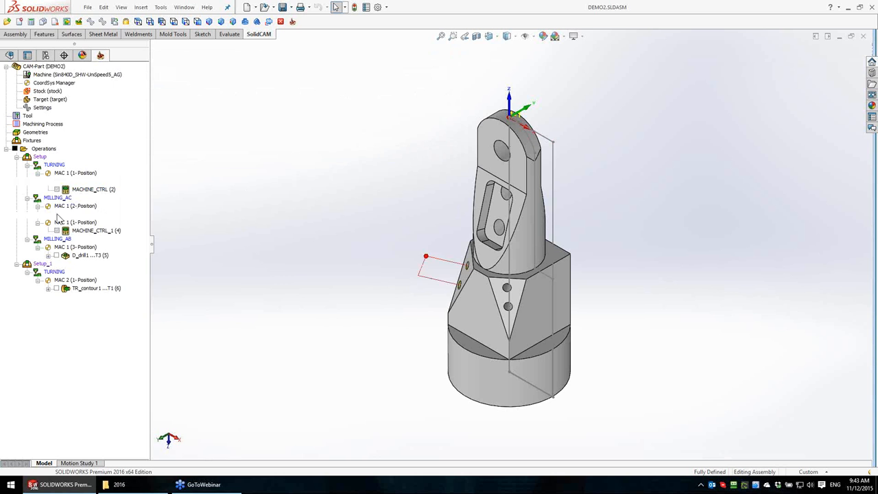
{"action": "middle_click_drag", "start_coordinate": [391, 353], "coordinate": [479, 292]}
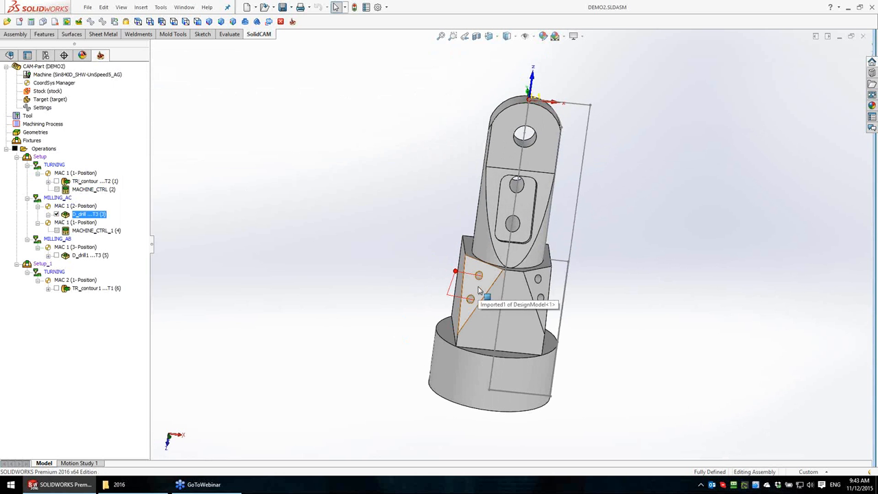
{"action": "left_click", "coordinate": [57, 215]}
Step: Show the geometry of the D_drill1 operation of MILLING_AB and point out its drilled face on the model
{"action": "left_click", "coordinate": [69, 258]}
{"action": "left_click", "coordinate": [56, 255]}
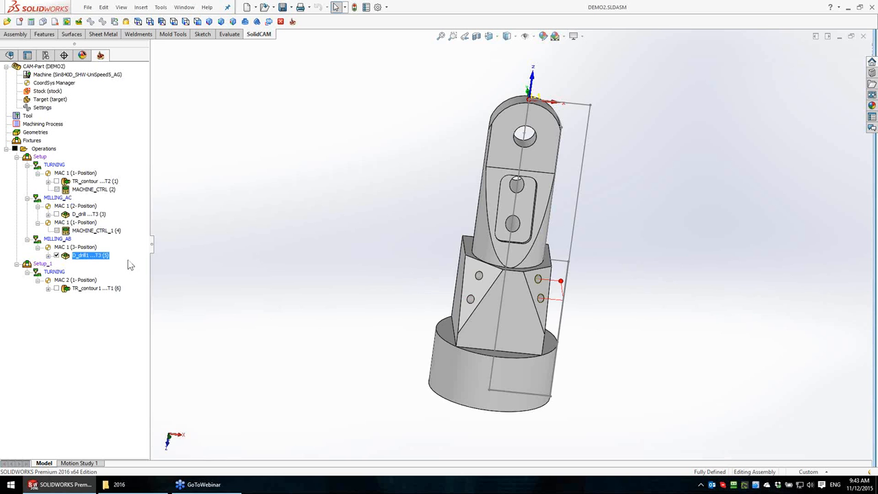
{"action": "left_click", "coordinate": [542, 291]}
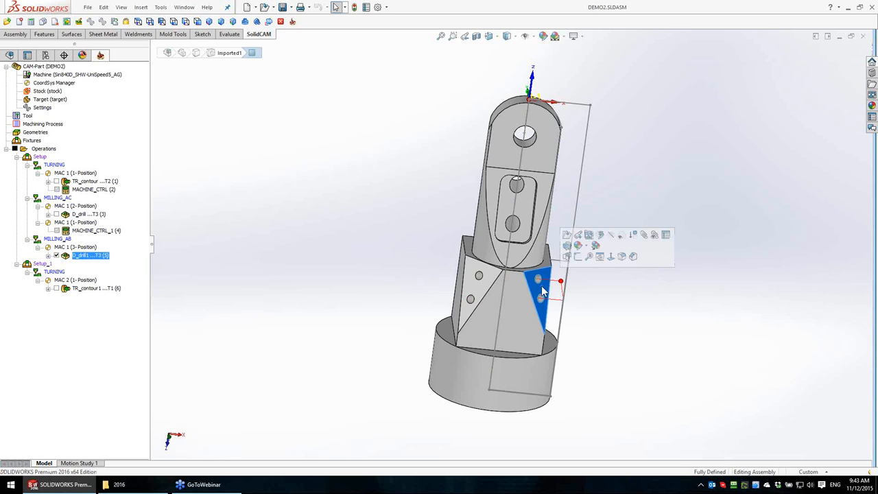
{"action": "left_click", "coordinate": [328, 236]}
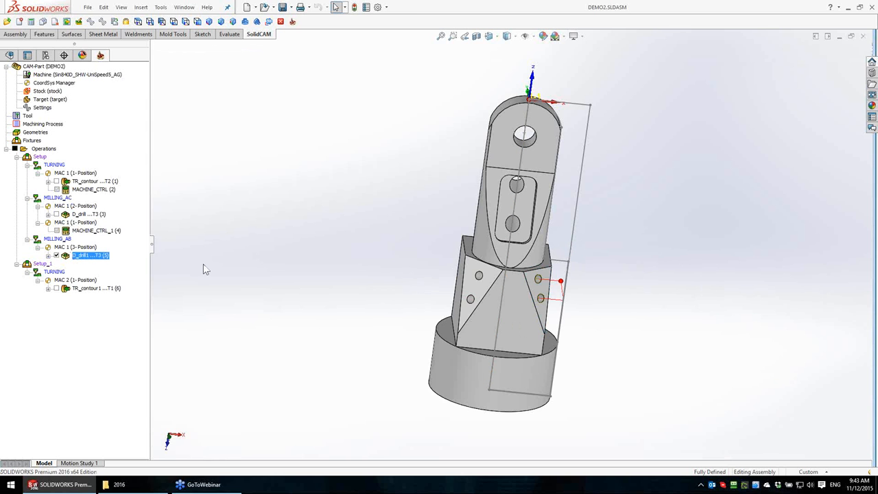
{"action": "left_click", "coordinate": [56, 255]}
Step: Select Setup_1 and examine its TR_contour1 turning geometry with the part flipped upside down
{"action": "left_click", "coordinate": [42, 264]}
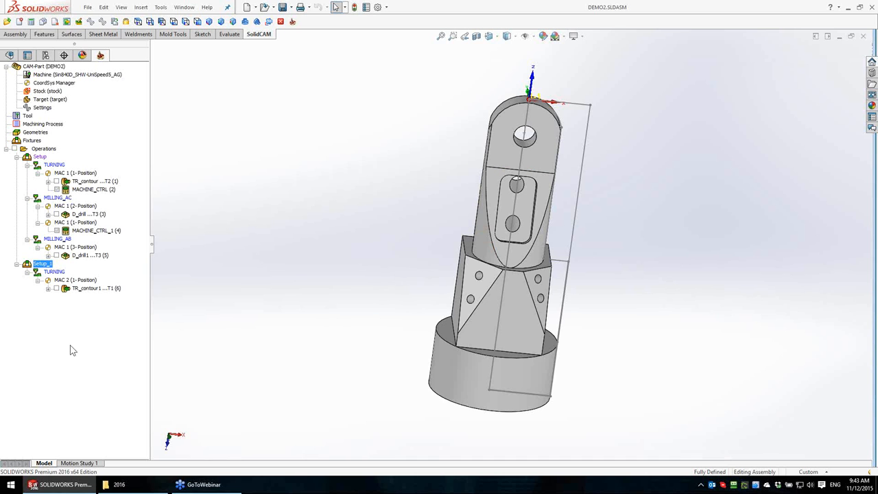
{"action": "middle_click_drag", "start_coordinate": [385, 260], "coordinate": [443, 149]}
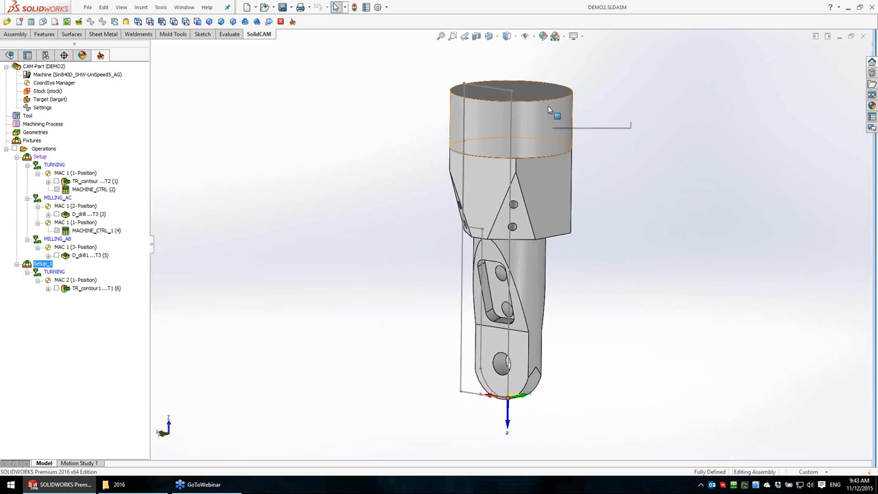
{"action": "left_click", "coordinate": [57, 289]}
{"action": "middle_click_drag", "start_coordinate": [324, 215], "coordinate": [571, 167]}
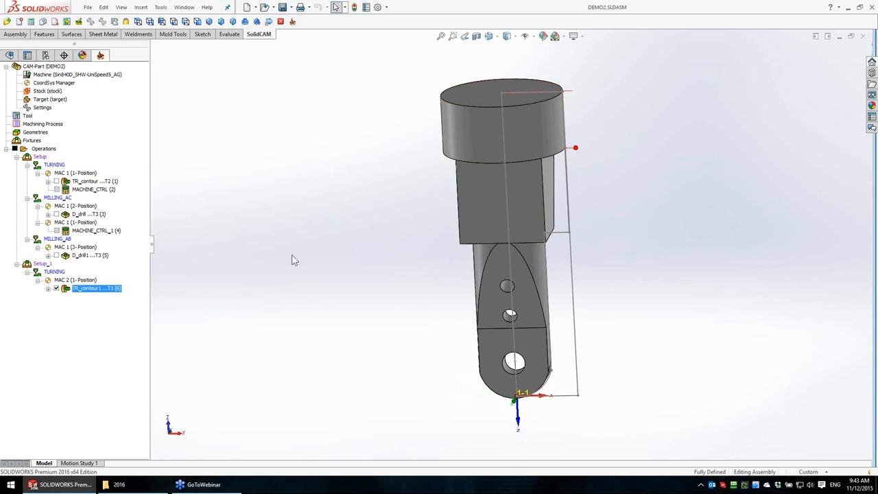
{"action": "left_click", "coordinate": [56, 288]}
{"action": "middle_click_drag", "start_coordinate": [426, 280], "coordinate": [383, 155]}
{"action": "middle_click_drag", "start_coordinate": [227, 183], "coordinate": [269, 315]}
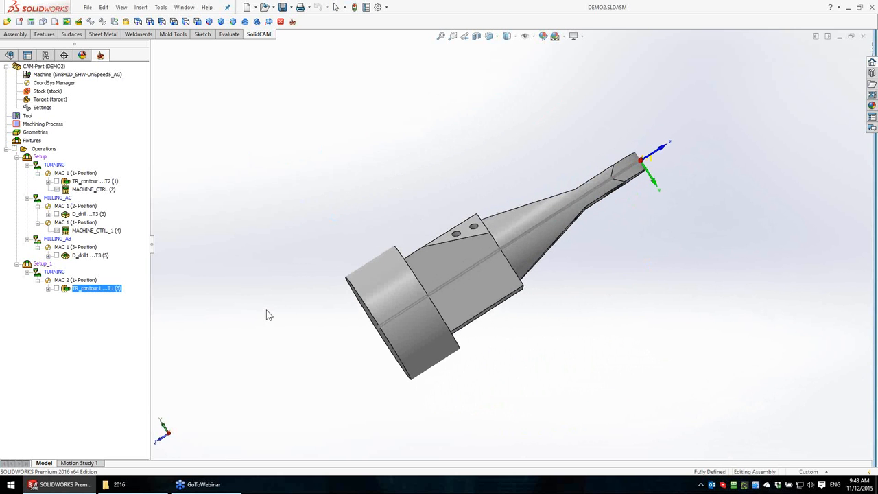
Step: Open the SHW UniSpeed5 machine model in ModuleWorks Machine Simulator and view it from the front
{"action": "double_click", "coordinate": [60, 75]}
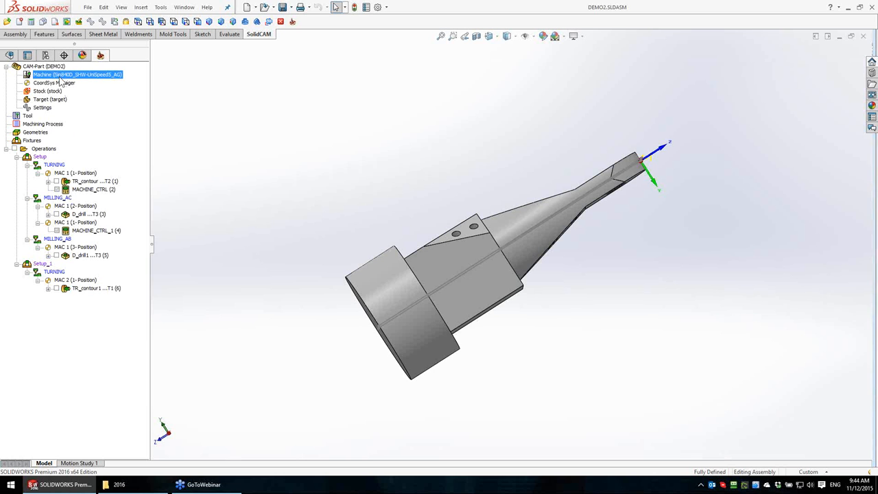
{"action": "double_click", "coordinate": [470, 258]}
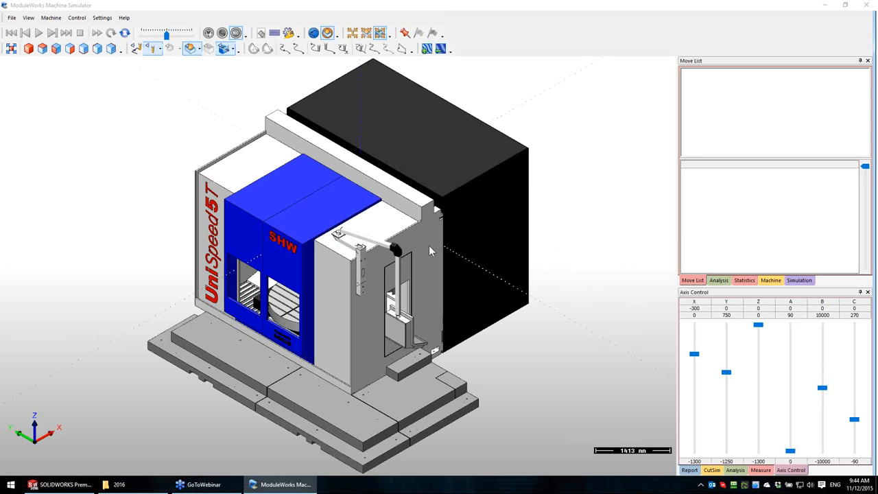
{"action": "middle_click_drag", "start_coordinate": [382, 271], "coordinate": [284, 264]}
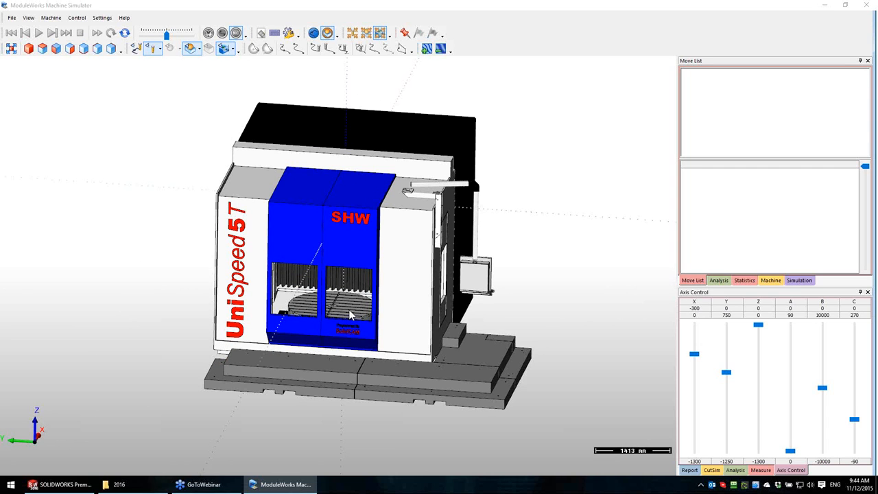
{"action": "scroll", "coordinate": [345, 311], "scroll_direction": "up", "scroll_amount": 5}
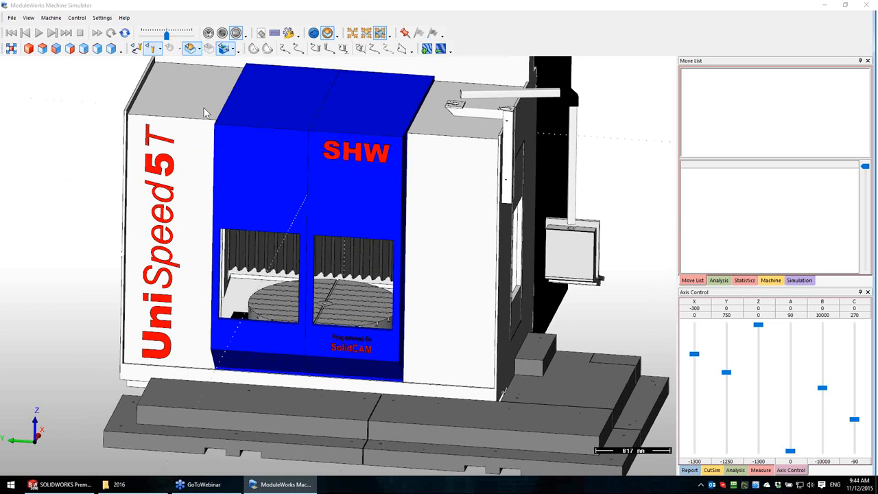
Step: Hide the machine housing so only the milling head and the table remain displayed
{"action": "left_click", "coordinate": [225, 48]}
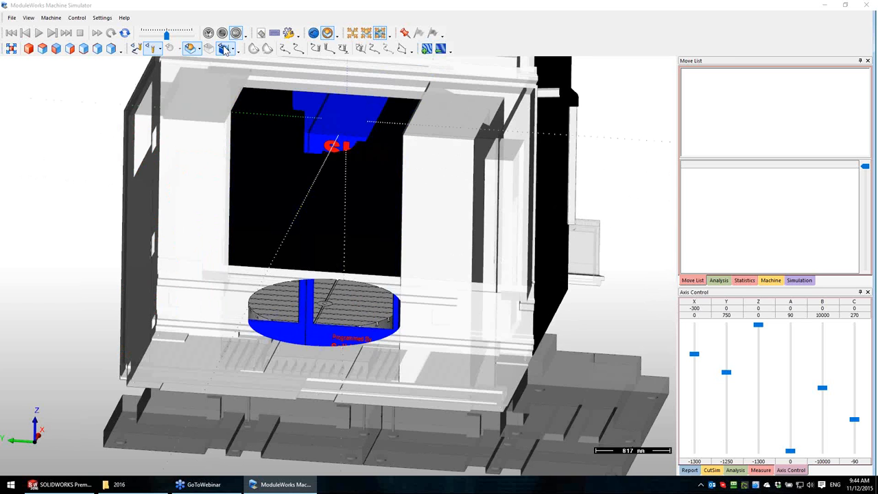
{"action": "left_click", "coordinate": [225, 49]}
{"action": "left_click", "coordinate": [224, 49]}
{"action": "left_click", "coordinate": [224, 49]}
Step: View the swivel head and round table from the front and jog the A axis to 20.22
{"action": "left_click_drag", "start_coordinate": [359, 200], "coordinate": [364, 218]}
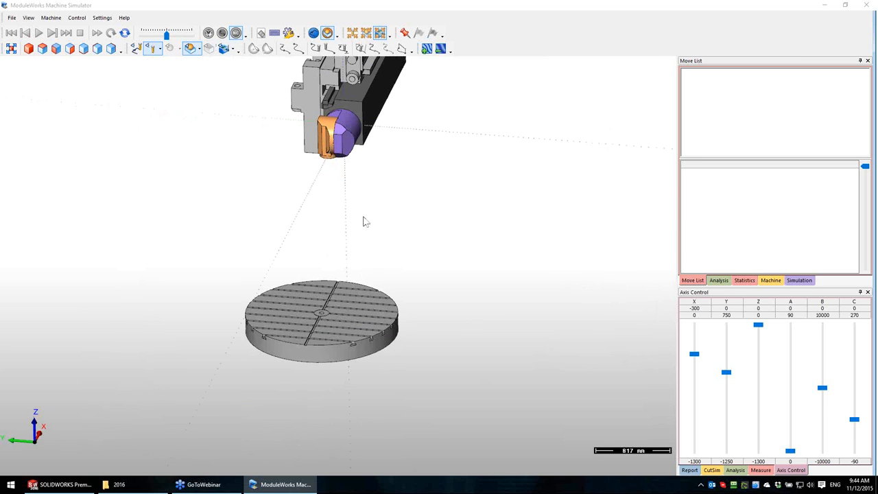
{"action": "middle_click_drag", "start_coordinate": [376, 228], "coordinate": [382, 247]}
{"action": "left_click_drag", "start_coordinate": [383, 251], "coordinate": [520, 279]}
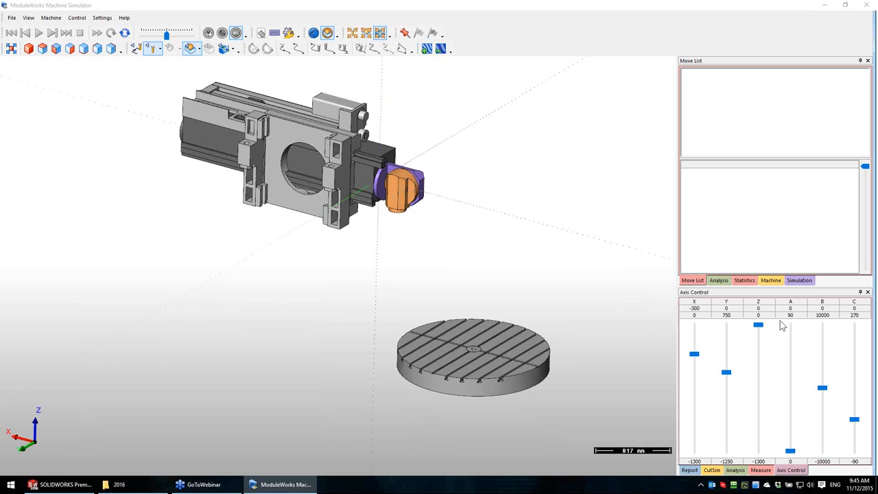
{"action": "left_click_drag", "start_coordinate": [790, 450], "coordinate": [790, 425]}
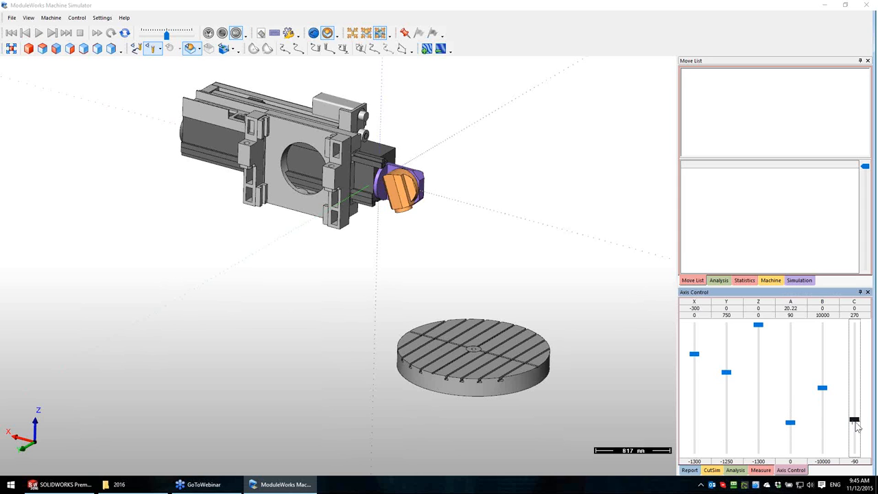
Step: Jog the C axis to 18.26, the A axis to 16.3 and the B axis to -3115.94
{"action": "mouse_move", "coordinate": [857, 427]}
{"action": "left_mouse_down"}
{"action": "mouse_move", "coordinate": [854, 390]}
{"action": "mouse_move", "coordinate": [855, 434]}
{"action": "mouse_move", "coordinate": [855, 413]}
{"action": "left_mouse_up"}
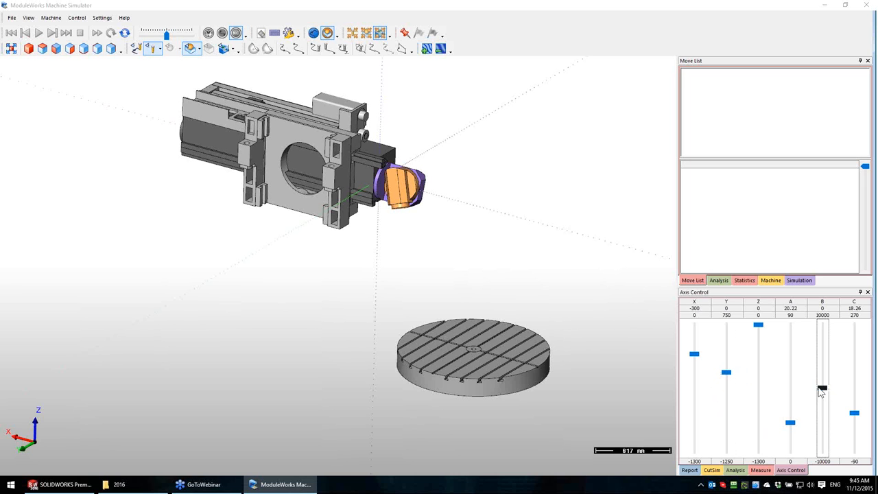
{"action": "mouse_move", "coordinate": [790, 423]}
{"action": "left_mouse_down"}
{"action": "mouse_move", "coordinate": [791, 411]}
{"action": "mouse_move", "coordinate": [791, 428]}
{"action": "left_mouse_up"}
{"action": "left_click_drag", "start_coordinate": [823, 387], "coordinate": [826, 412]}
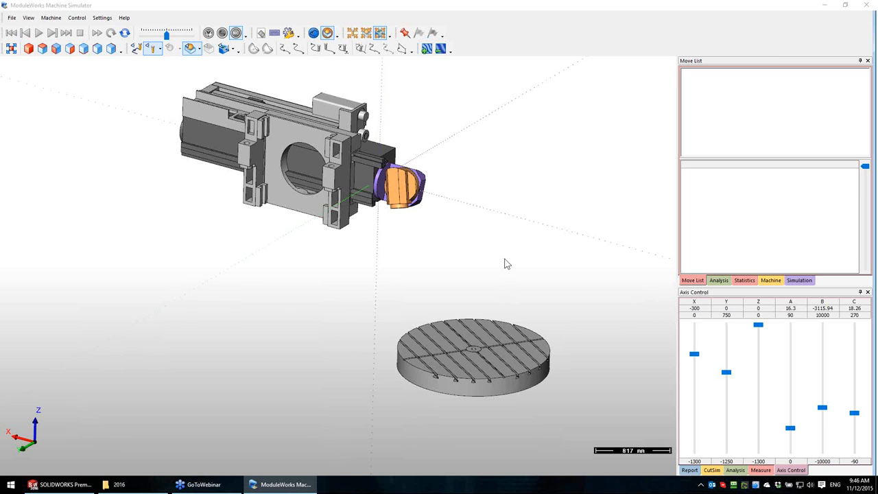
Step: Close the machine simulator and the machine ID editor to return to the DEMO2 CAM-Part
{"action": "left_click", "coordinate": [867, 7]}
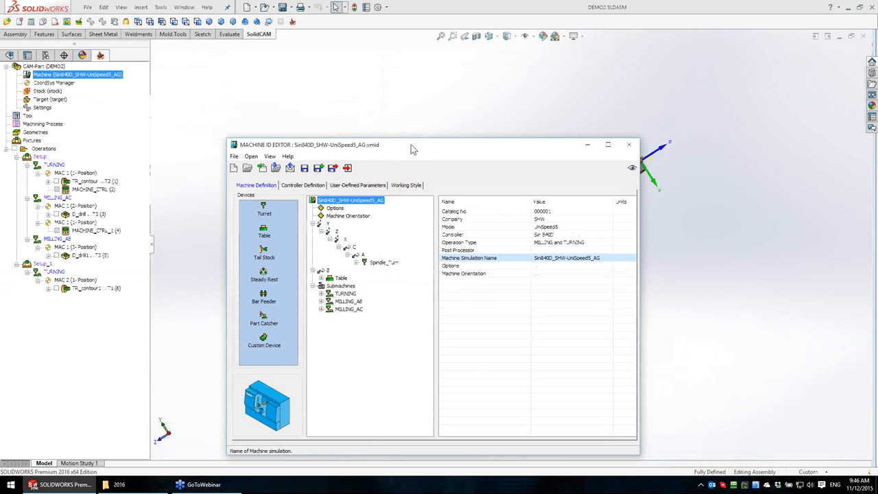
{"action": "left_click_drag", "start_coordinate": [388, 143], "coordinate": [387, 64]}
{"action": "left_click", "coordinate": [604, 64]}
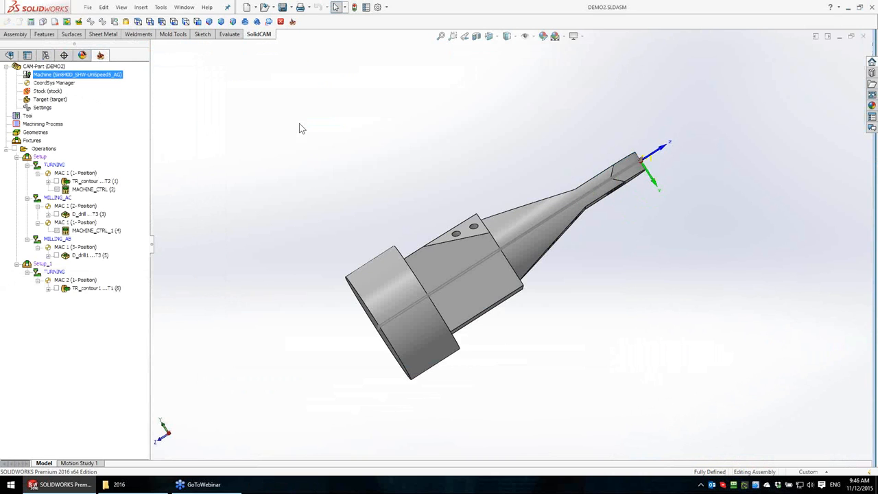
Step: Display the D_drill geometry and examine its two holes on the slanted triangular face with the part upright
{"action": "left_click", "coordinate": [79, 183]}
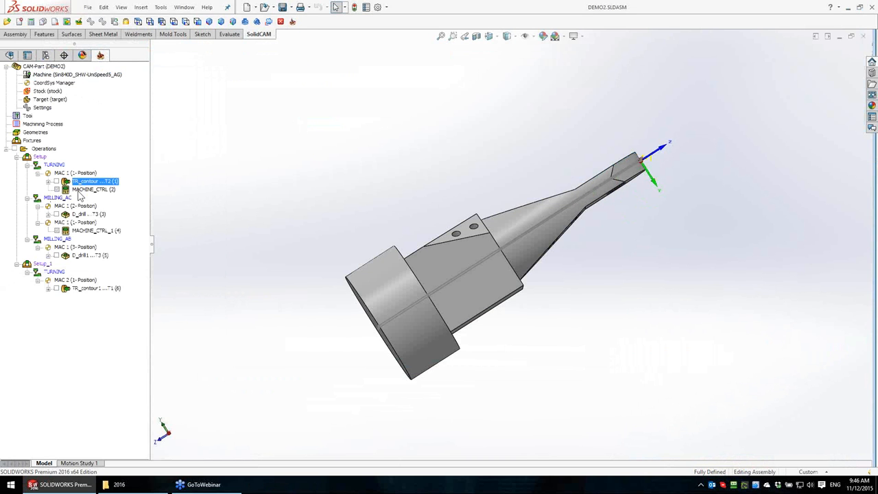
{"action": "left_click", "coordinate": [80, 214]}
{"action": "left_click", "coordinate": [57, 214]}
{"action": "middle_click_drag", "start_coordinate": [350, 168], "coordinate": [437, 196]}
{"action": "left_click", "coordinate": [490, 294]}
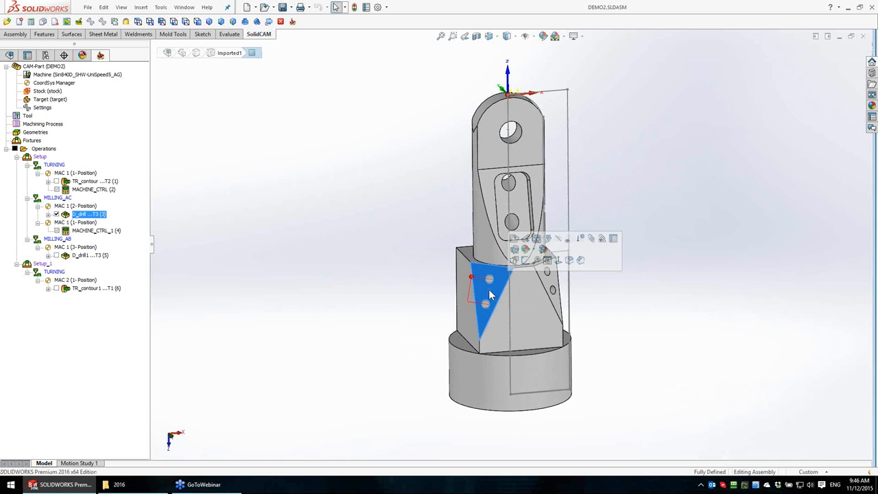
{"action": "left_click", "coordinate": [361, 241]}
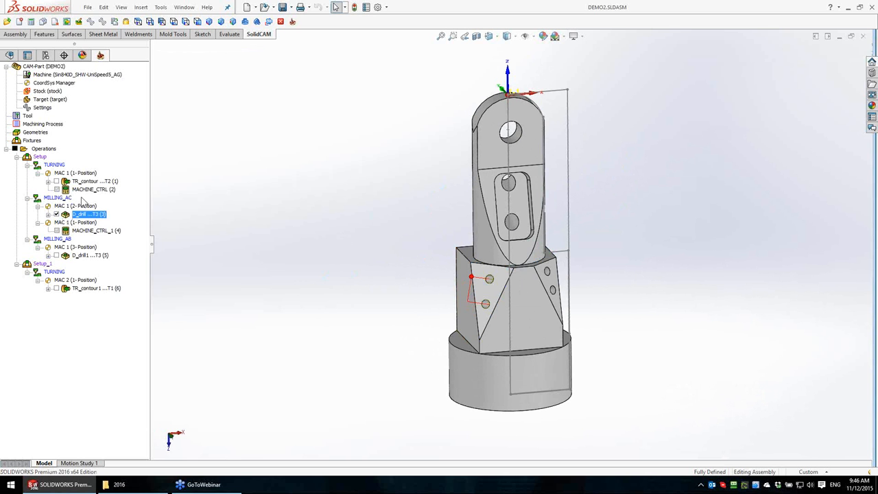
Step: Suppress the MACHINE_CTRL operation that follows TR_contour
{"action": "left_click", "coordinate": [86, 191]}
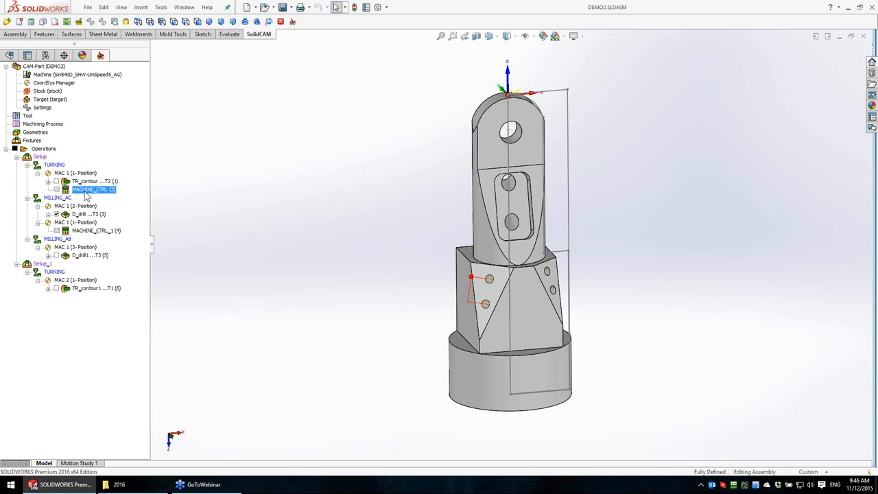
{"action": "right_click", "coordinate": [86, 196]}
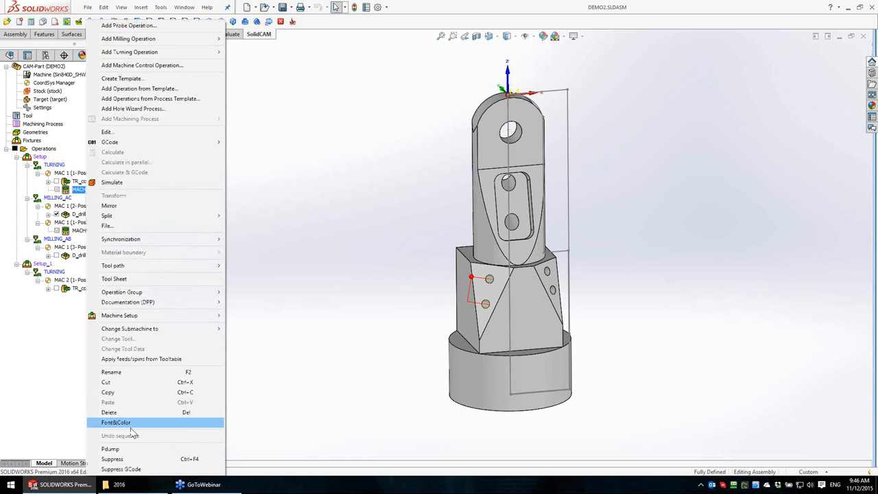
{"action": "left_click", "coordinate": [133, 459]}
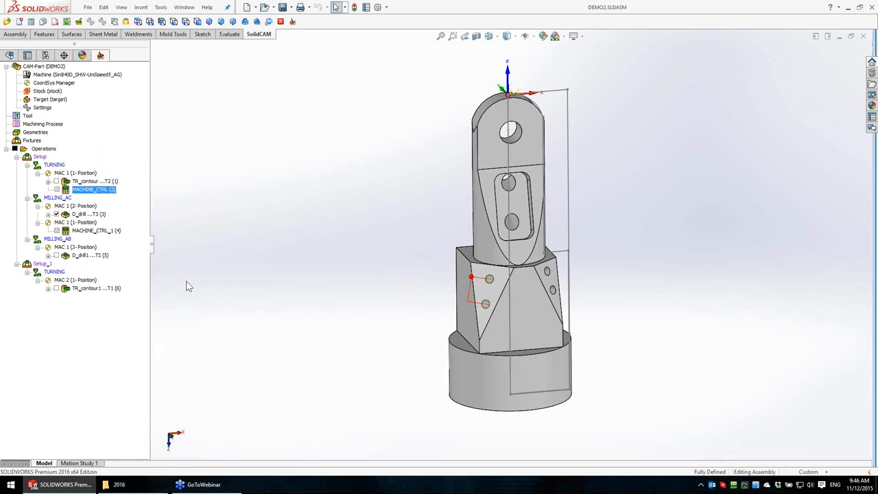
Step: Hide the D_drill geometry and start a Machine Simulation of TR_contour and D_drill together
{"action": "left_click", "coordinate": [89, 214]}
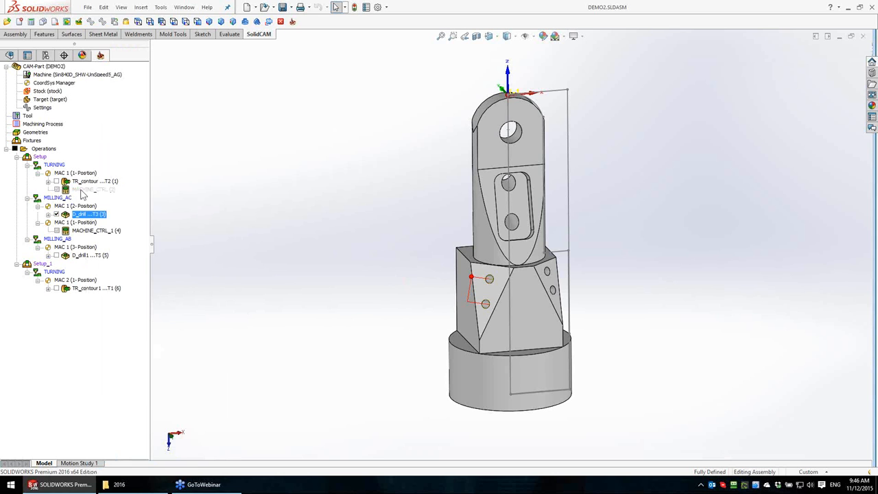
{"action": "left_click", "coordinate": [56, 214]}
{"action": "right_click", "coordinate": [87, 184]}
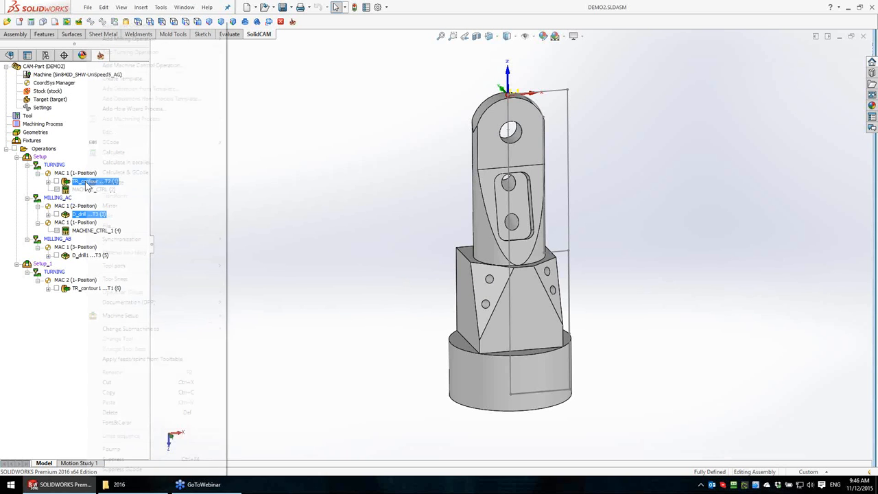
{"action": "left_click", "coordinate": [114, 184]}
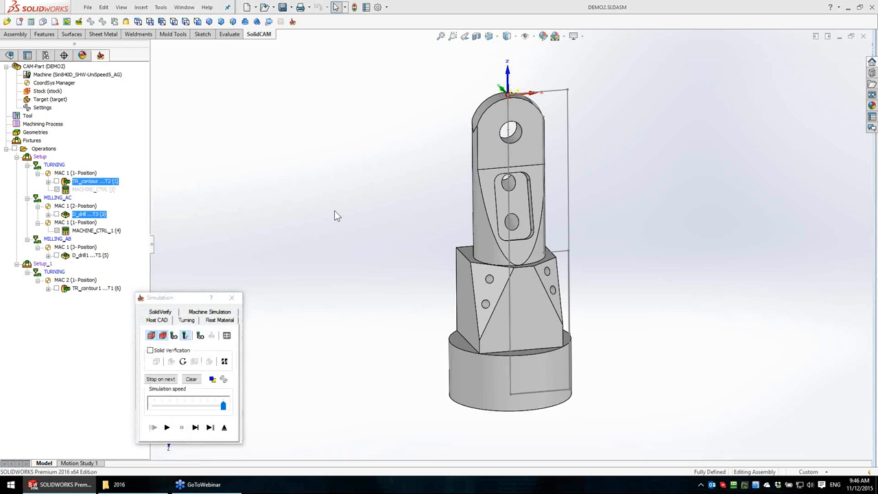
{"action": "left_click", "coordinate": [214, 314]}
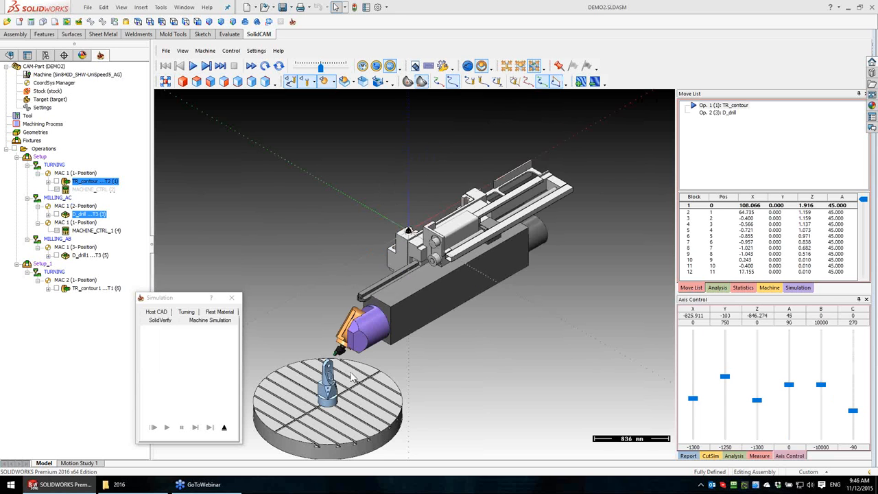
Step: Step through the opening TR_contour moves while viewing the turning tool close up at the top of the part
{"action": "middle_click_drag", "start_coordinate": [393, 356], "coordinate": [507, 253]}
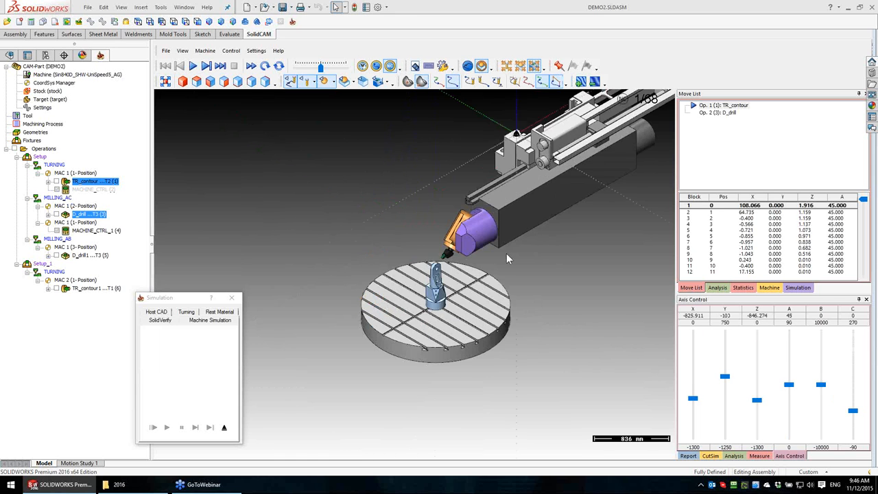
{"action": "scroll", "coordinate": [453, 289], "scroll_direction": "up", "scroll_amount": 6}
{"action": "mouse_move", "coordinate": [455, 283]}
{"action": "middle_mouse_down"}
{"action": "mouse_move", "coordinate": [445, 266]}
{"action": "mouse_move", "coordinate": [431, 267]}
{"action": "mouse_move", "coordinate": [431, 235]}
{"action": "mouse_move", "coordinate": [448, 288]}
{"action": "middle_mouse_up"}
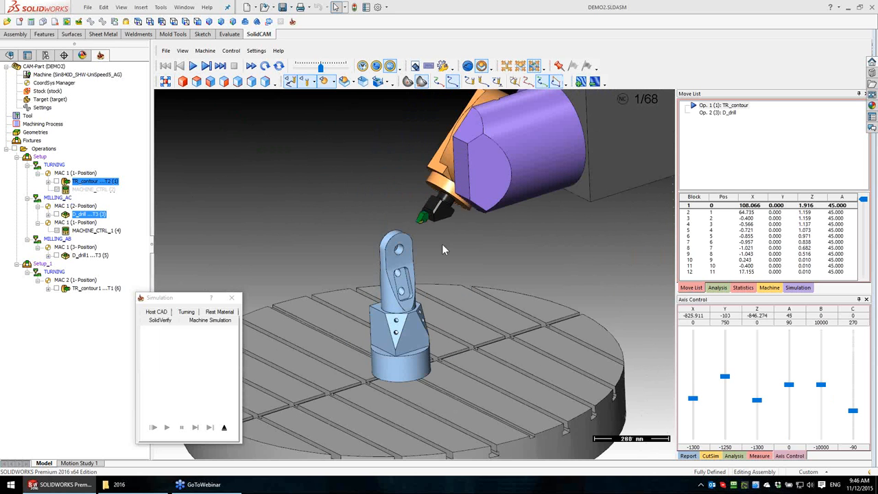
{"action": "left_click", "coordinate": [809, 247]}
{"action": "key", "text": "Down"}
{"action": "key", "text": "Down"}
{"action": "key", "text": "Down"}
{"action": "key", "text": "Down"}
{"action": "key", "text": "Down"}
{"action": "key", "text": "Down"}
{"action": "key", "text": "Down"}
{"action": "key", "text": "Down"}
{"action": "key", "text": "Down"}
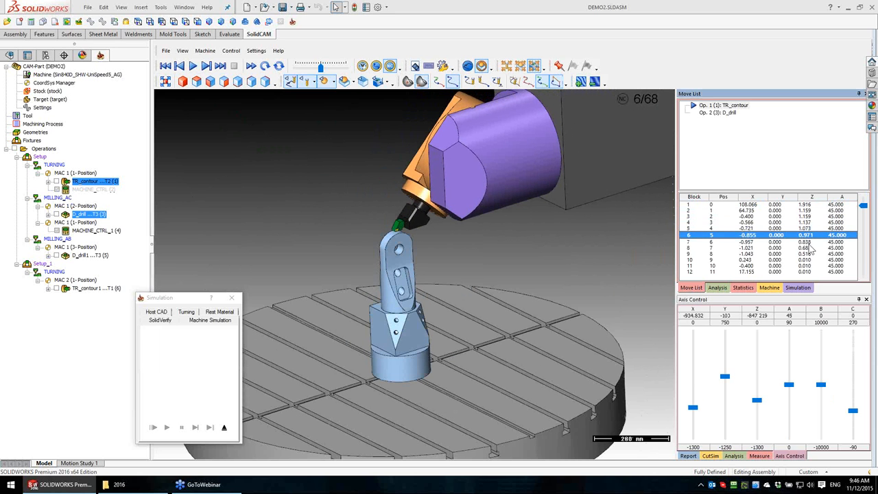
Step: Skim TR_contour to block 60, display its tool path and inspect the drilled holes on the slanted face
{"action": "left_click_drag", "start_coordinate": [865, 215], "coordinate": [866, 276]}
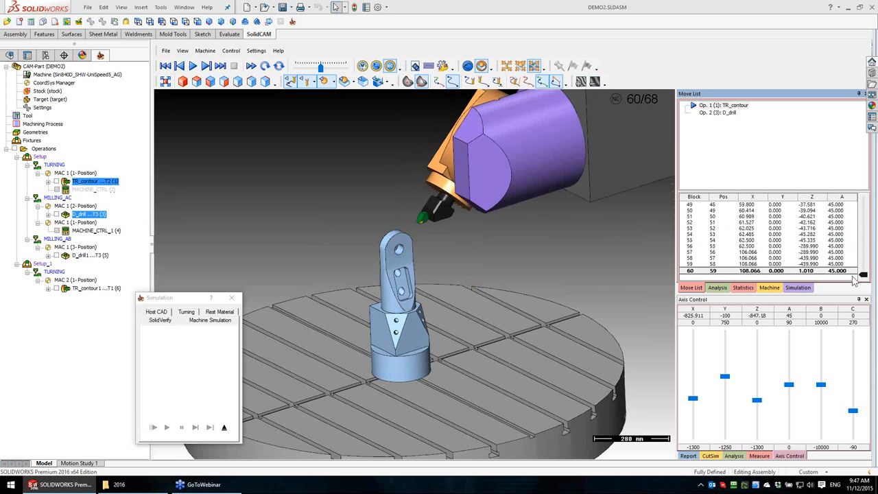
{"action": "left_click", "coordinate": [451, 83]}
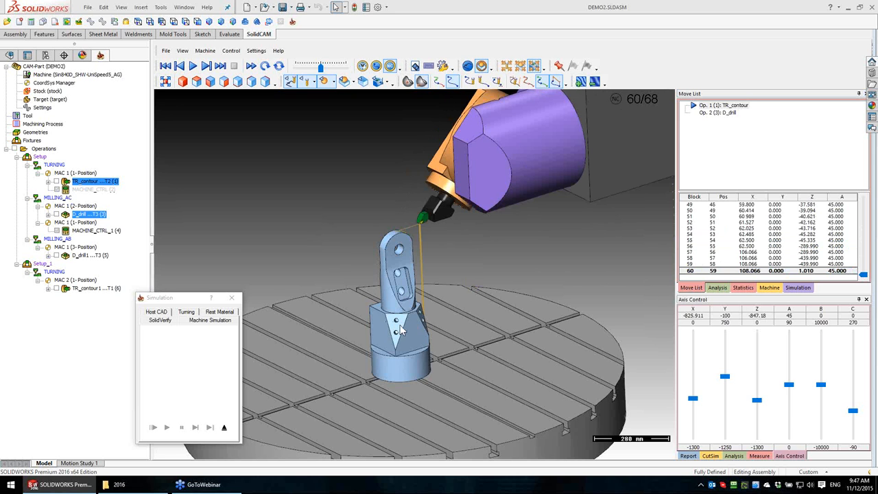
{"action": "scroll", "coordinate": [401, 330], "scroll_direction": "up", "scroll_amount": 5}
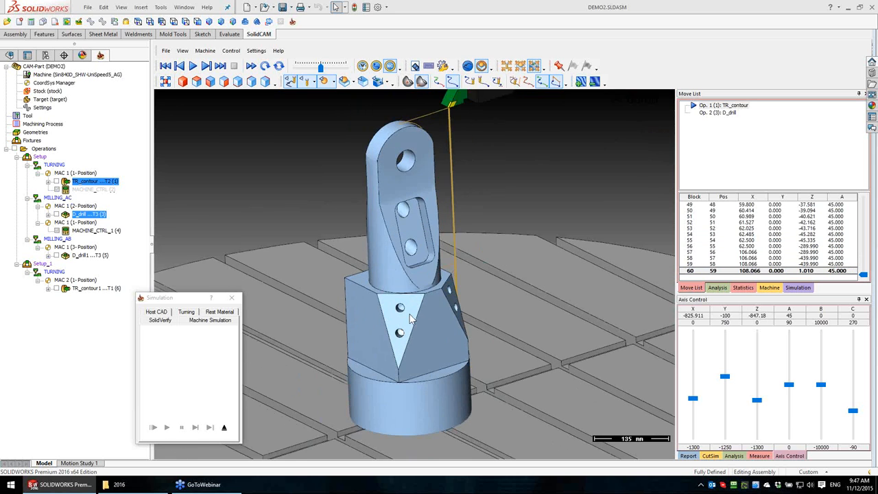
{"action": "scroll", "coordinate": [409, 318], "scroll_direction": "down", "scroll_amount": 8}
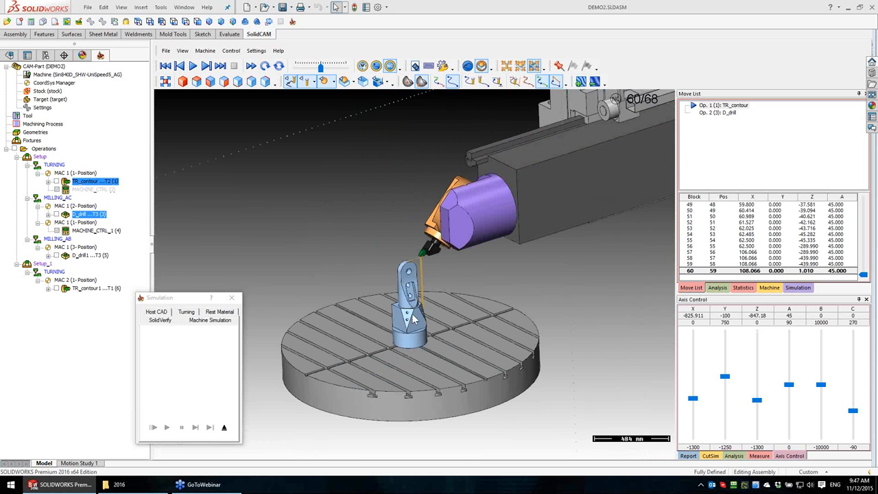
{"action": "scroll", "coordinate": [414, 317], "scroll_direction": "up", "scroll_amount": 6}
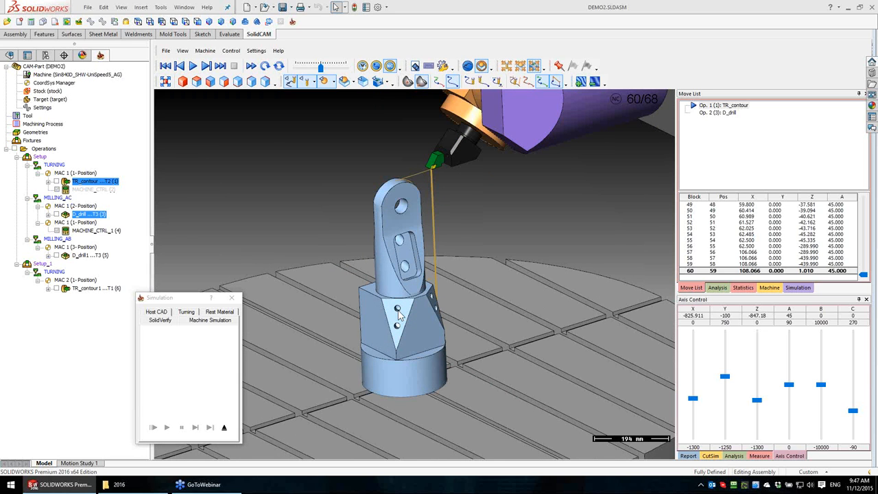
{"action": "scroll", "coordinate": [587, 269], "scroll_direction": "down", "scroll_amount": 4}
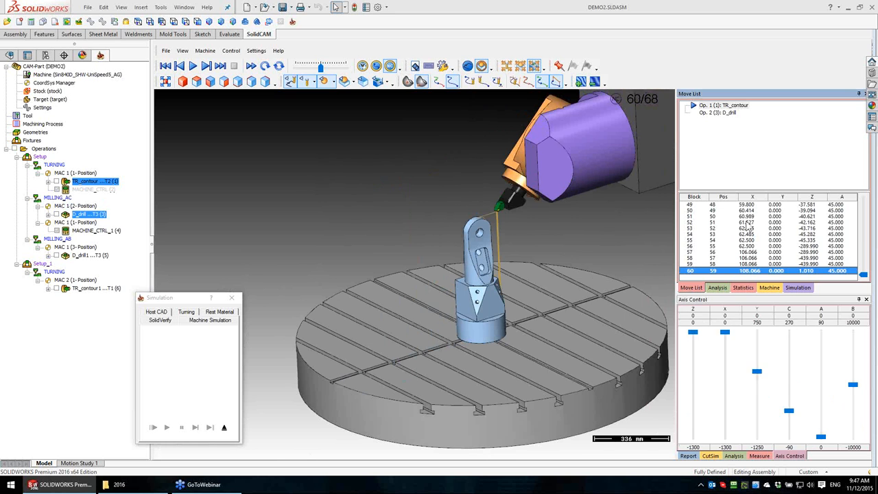
Step: Advance to D_drill's first move, block 61, and examine how the swivel head reaches the holes from behind the part
{"action": "middle_click_drag", "start_coordinate": [502, 313], "coordinate": [441, 325]}
{"action": "scroll", "coordinate": [441, 326], "scroll_direction": "up", "scroll_amount": 2}
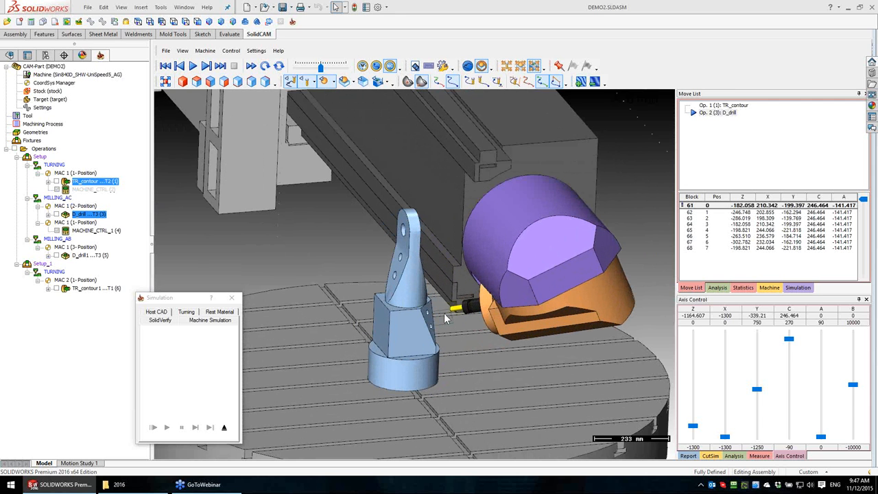
{"action": "scroll", "coordinate": [444, 319], "scroll_direction": "up", "scroll_amount": 3}
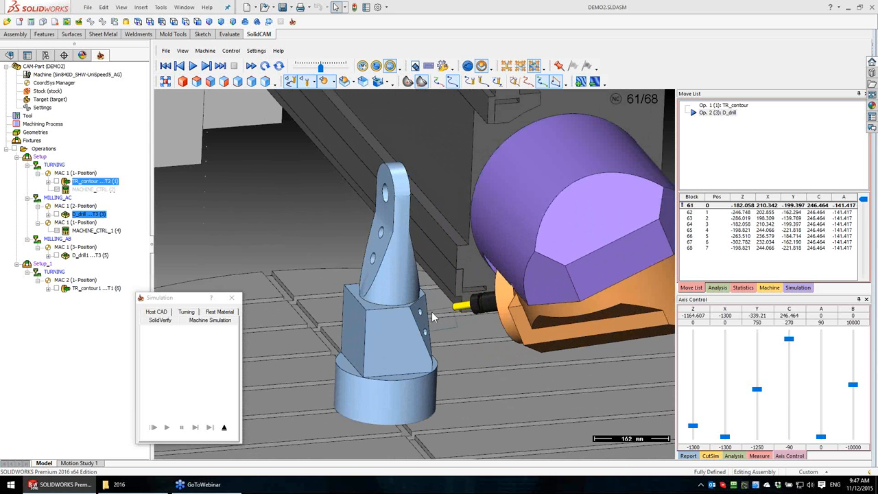
{"action": "scroll", "coordinate": [509, 285], "scroll_direction": "down", "scroll_amount": 4}
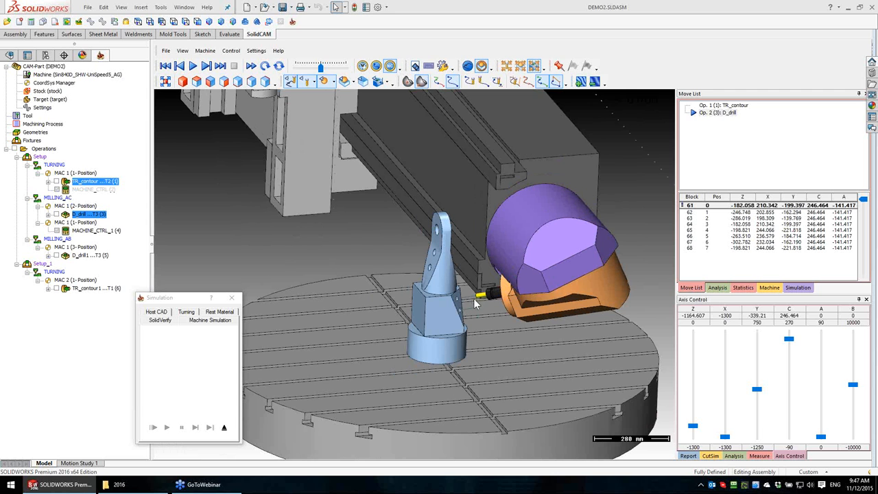
{"action": "scroll", "coordinate": [488, 303], "scroll_direction": "down", "scroll_amount": 2}
{"action": "middle_click_drag", "start_coordinate": [499, 339], "coordinate": [482, 300]}
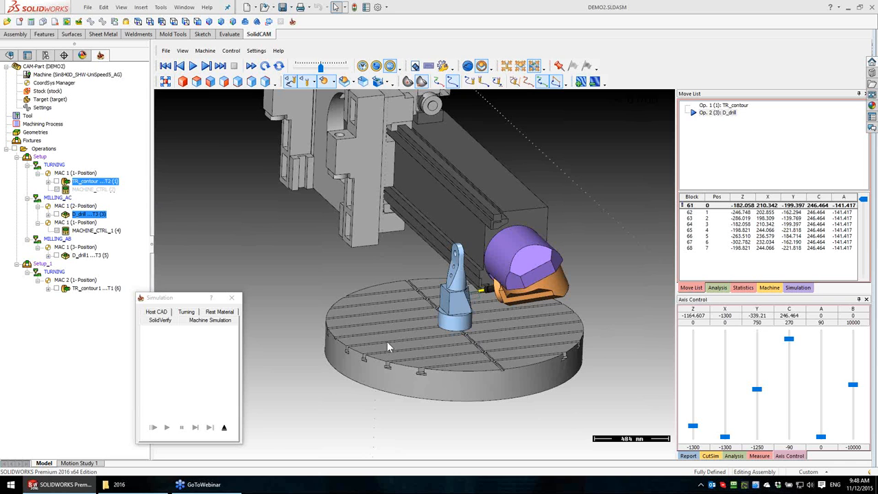
Step: Exit the simulation and unsuppress the MACHINE_CTRL operation that follows TR_contour
{"action": "left_click", "coordinate": [225, 427]}
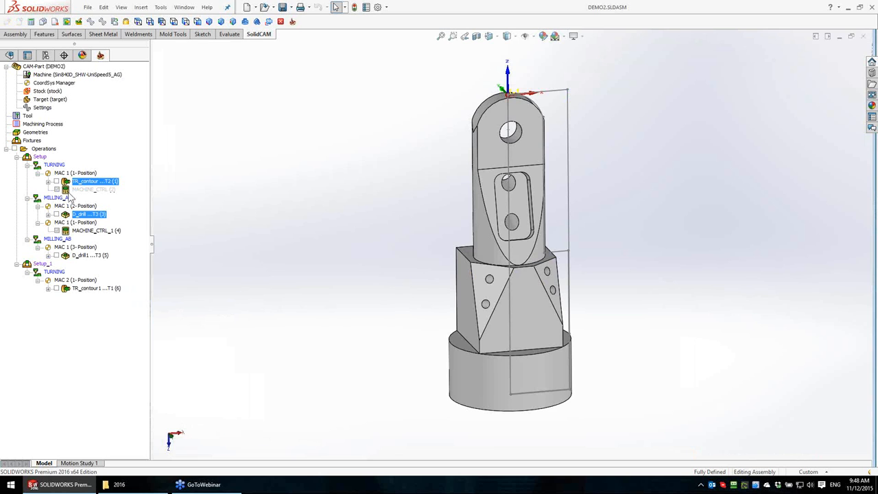
{"action": "right_click", "coordinate": [78, 192]}
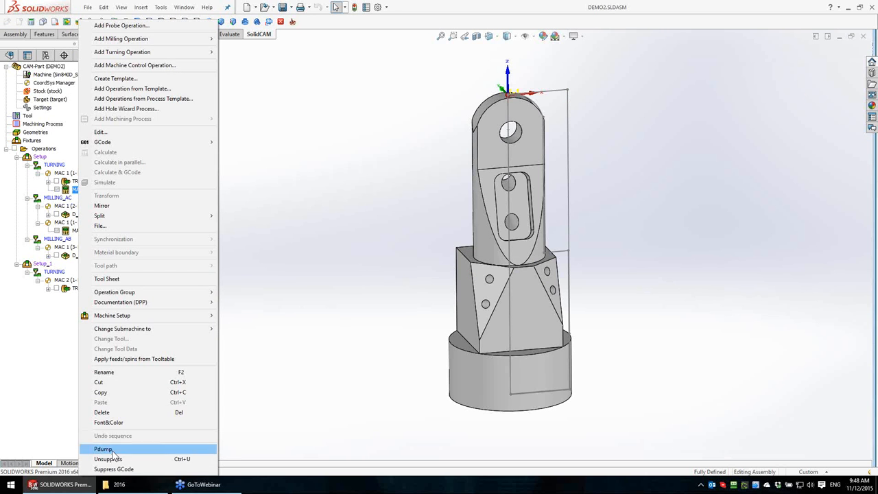
{"action": "left_click", "coordinate": [115, 459]}
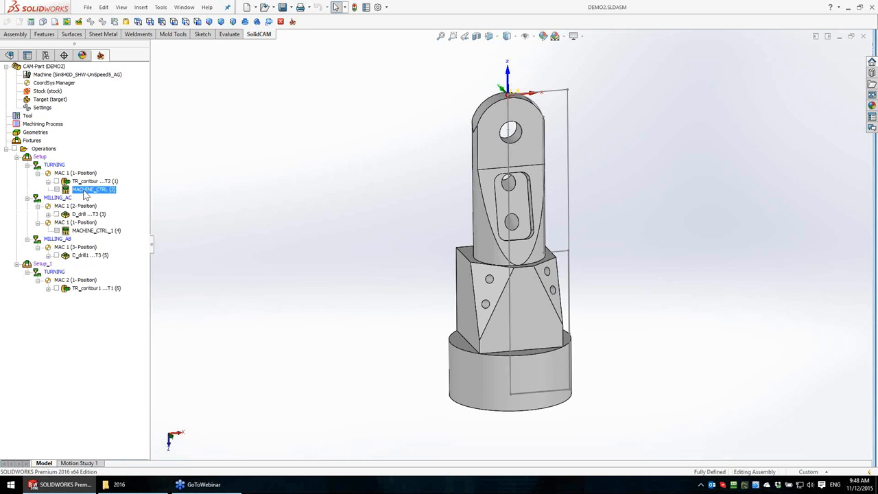
Step: Open the MACHINE_CTRL operation, check the table's Part Move settings and close it
{"action": "double_click", "coordinate": [85, 191]}
{"action": "left_click", "coordinate": [349, 200]}
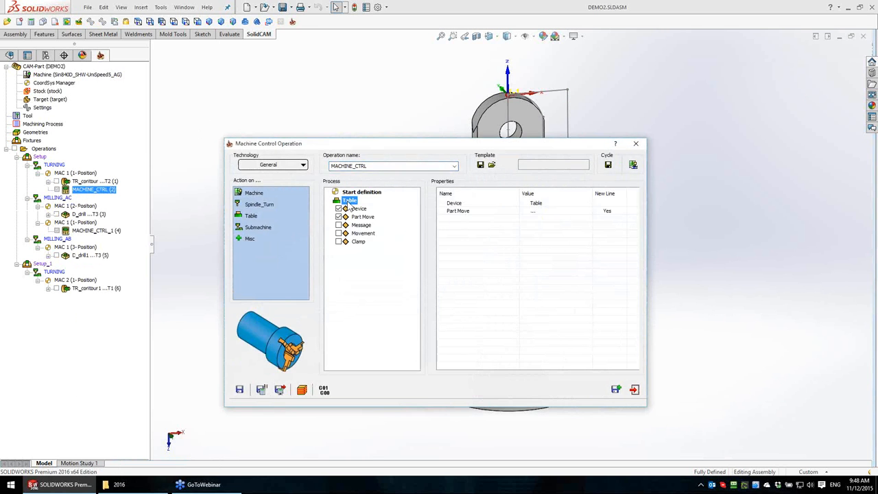
{"action": "left_click", "coordinate": [363, 217]}
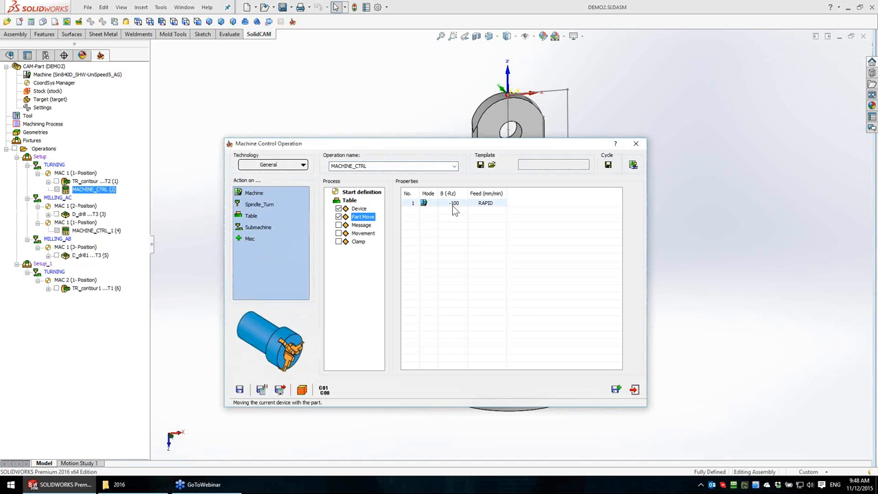
{"action": "left_click", "coordinate": [635, 390]}
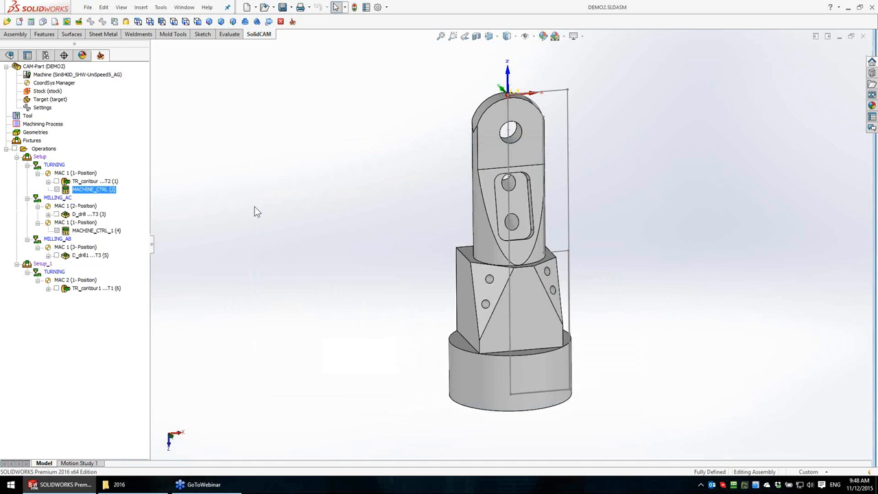
Step: Start a Machine Simulation of the operations from TR_contour through MACHINE_CTRL to D_drill
{"action": "left_click", "coordinate": [88, 182]}
{"action": "left_click", "coordinate": [90, 214], "text": "shift"}
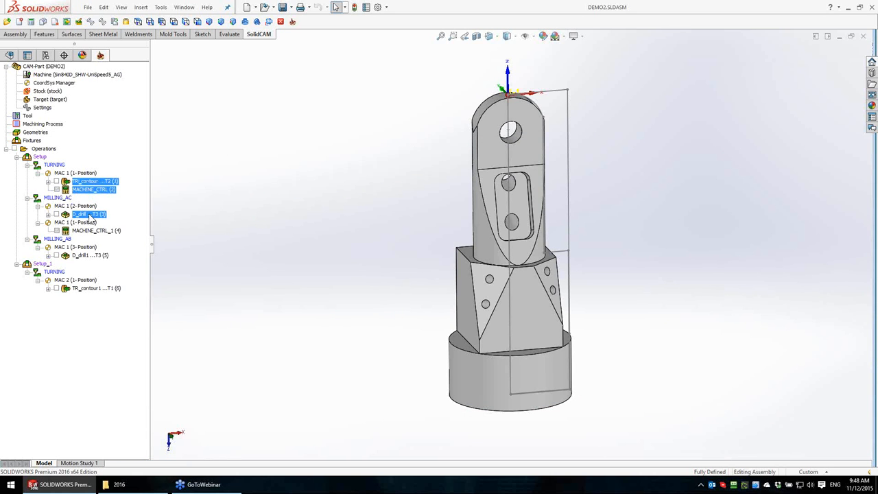
{"action": "right_click", "coordinate": [89, 215]}
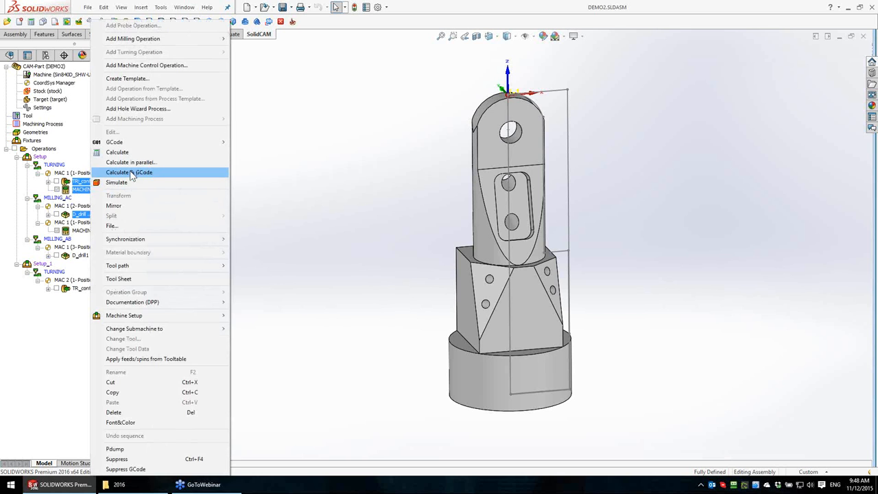
{"action": "left_click", "coordinate": [130, 183]}
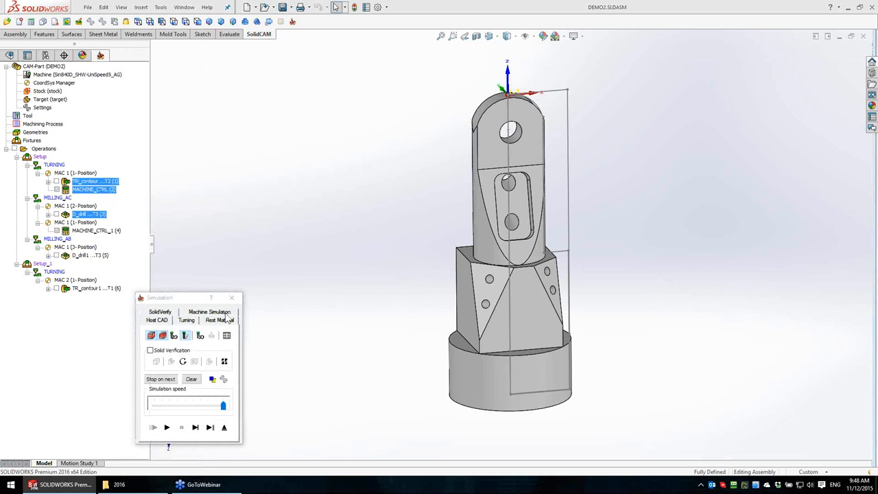
{"action": "left_click", "coordinate": [227, 319]}
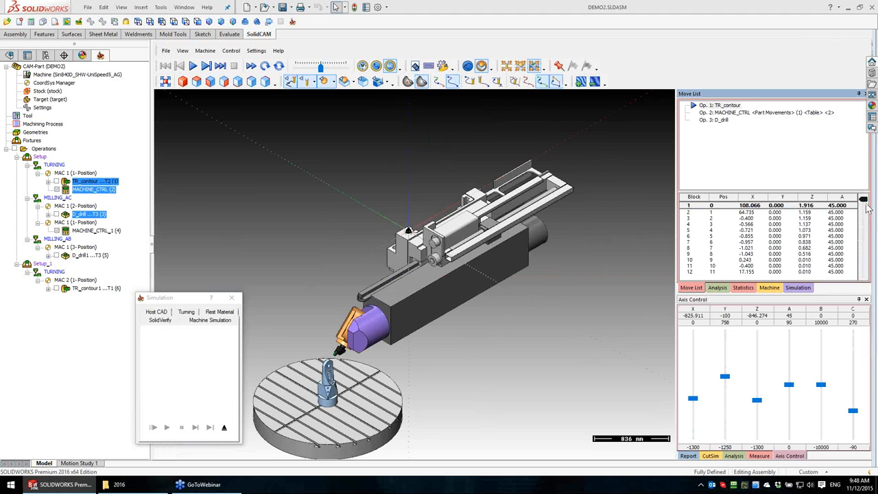
Step: Skim TR_contour to block 60 and step through MACHINE_CTRL's table rotation to D_drill's first move, block 66
{"action": "left_click_drag", "start_coordinate": [864, 200], "coordinate": [865, 276]}
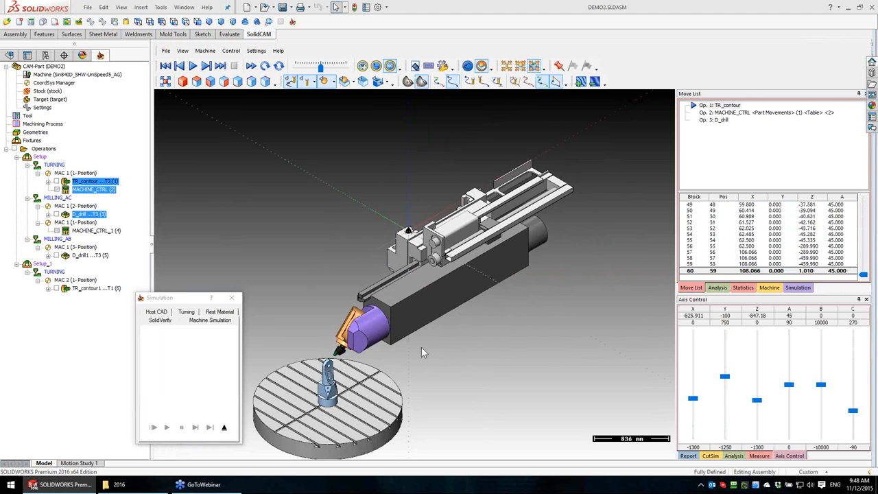
{"action": "middle_click_drag", "start_coordinate": [419, 349], "coordinate": [516, 275]}
{"action": "scroll", "coordinate": [515, 275], "scroll_direction": "up", "scroll_amount": 4}
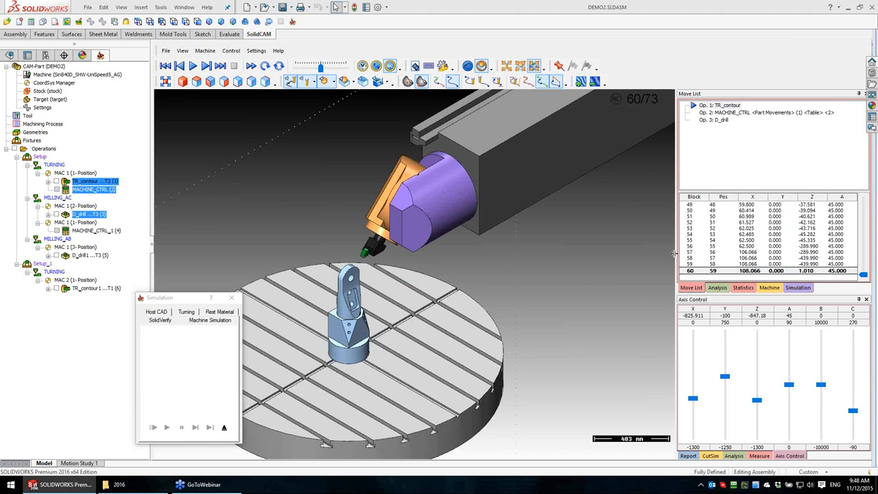
{"action": "left_click", "coordinate": [762, 271]}
{"action": "key", "text": "Down"}
{"action": "key", "text": "Down"}
{"action": "key", "text": "Down"}
{"action": "key", "text": "Down"}
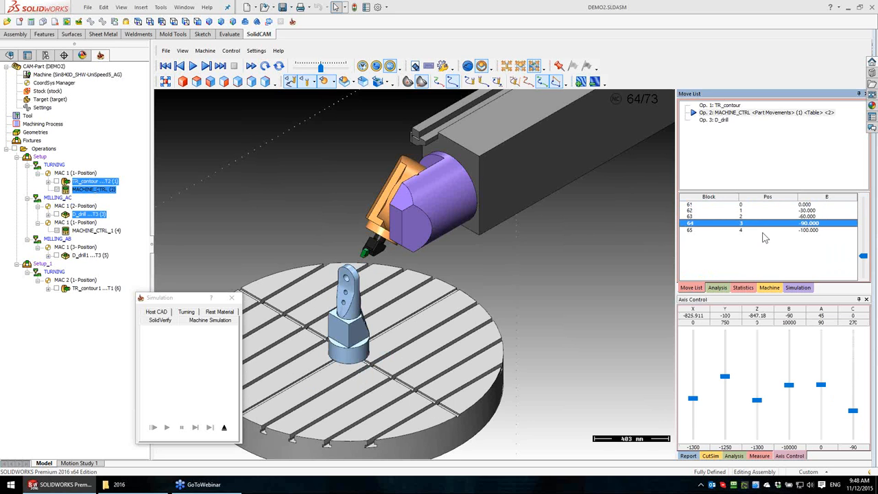
{"action": "key", "text": "Down"}
{"action": "key", "text": "Down"}
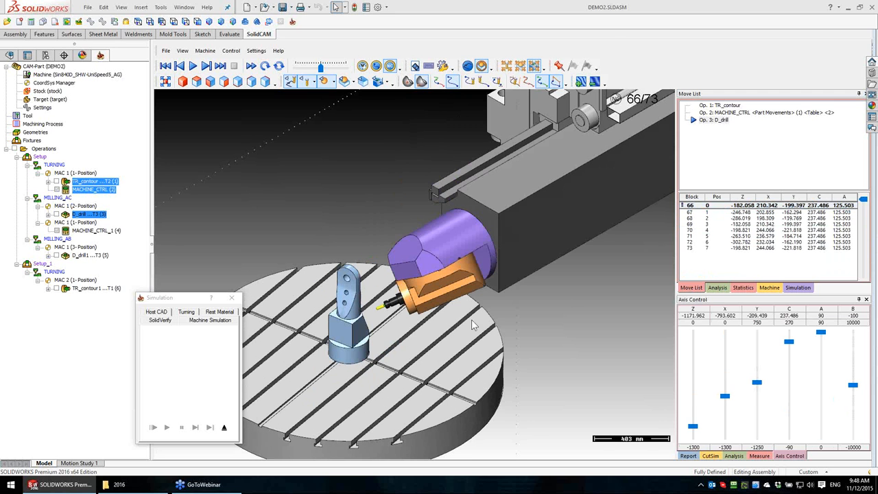
Step: Examine how the swivel head reaches the rotated part, follow D_drill to block 73 and exit the simulation
{"action": "middle_click_drag", "start_coordinate": [473, 325], "coordinate": [402, 285]}
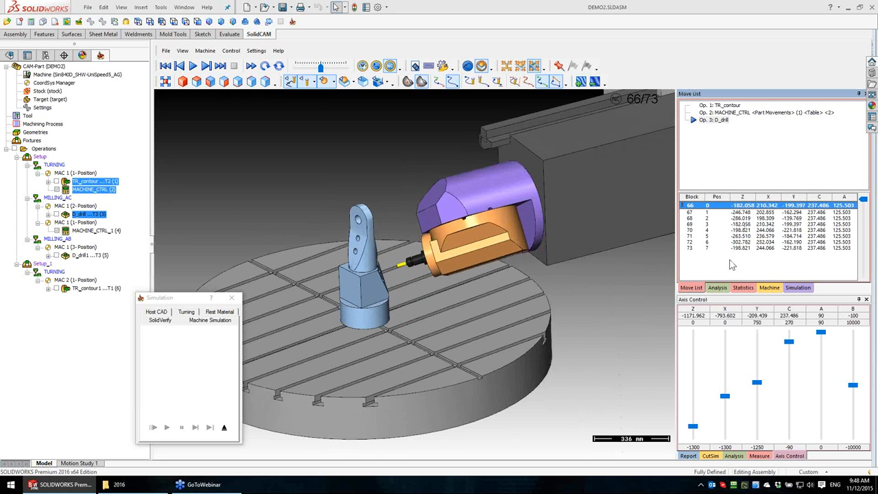
{"action": "middle_click_drag", "start_coordinate": [392, 304], "coordinate": [434, 321]}
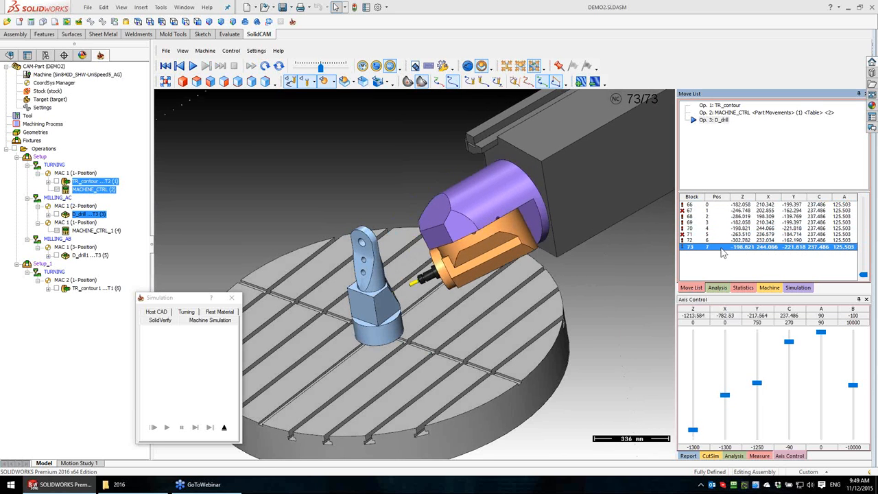
{"action": "left_click", "coordinate": [226, 429]}
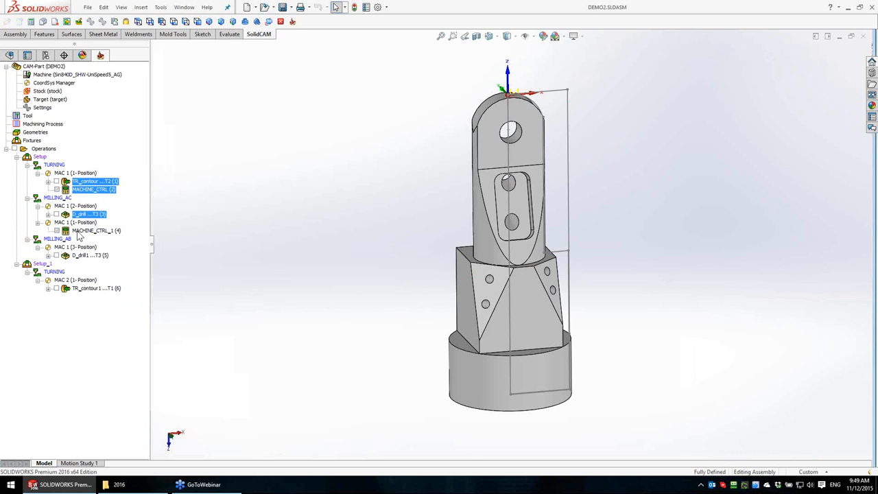
Step: Display D_drill1's tool path on the model and inspect the holes on the slanted face
{"action": "left_click", "coordinate": [89, 231]}
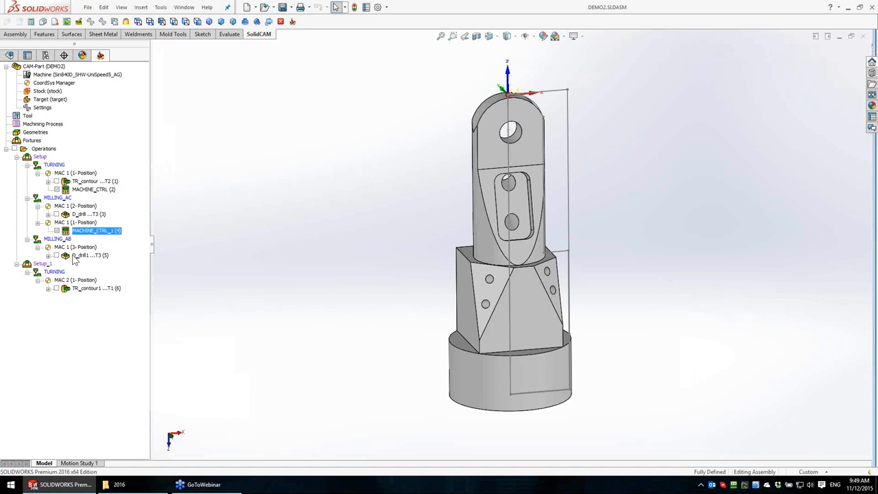
{"action": "left_click", "coordinate": [75, 256]}
{"action": "left_click", "coordinate": [56, 255]}
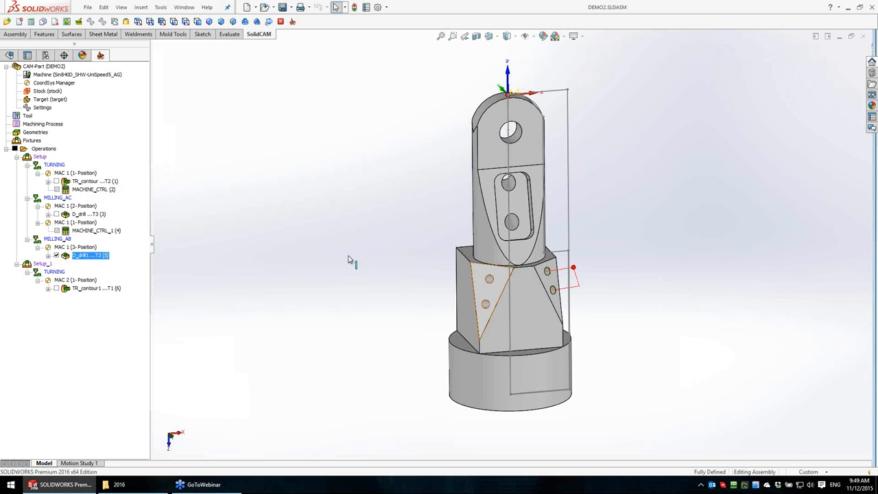
{"action": "left_click", "coordinate": [545, 283]}
{"action": "left_click", "coordinate": [189, 210]}
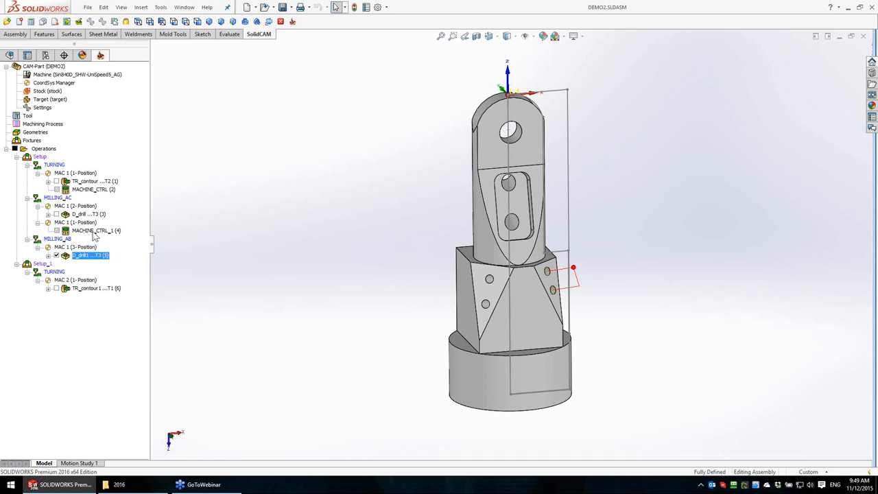
Step: Start a Machine Simulation of all operations in the CAM-Part
{"action": "left_click", "coordinate": [48, 151]}
{"action": "right_click", "coordinate": [48, 156]}
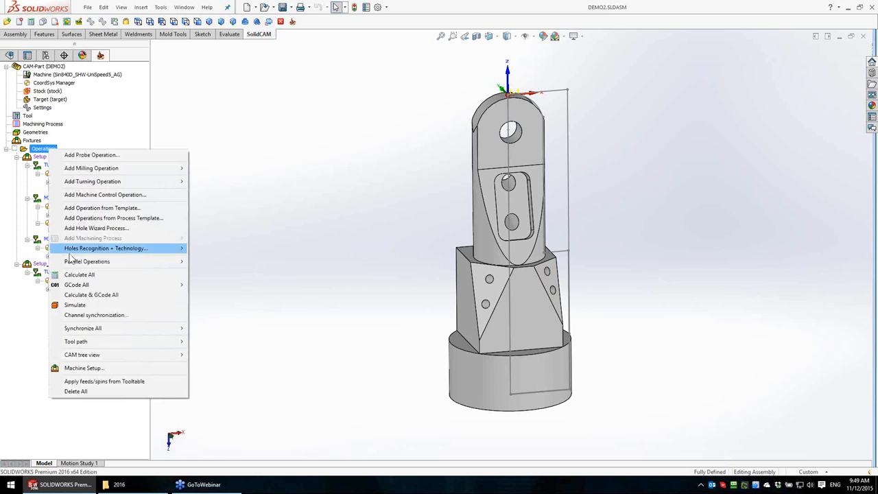
{"action": "left_click", "coordinate": [137, 305]}
{"action": "left_click", "coordinate": [210, 312]}
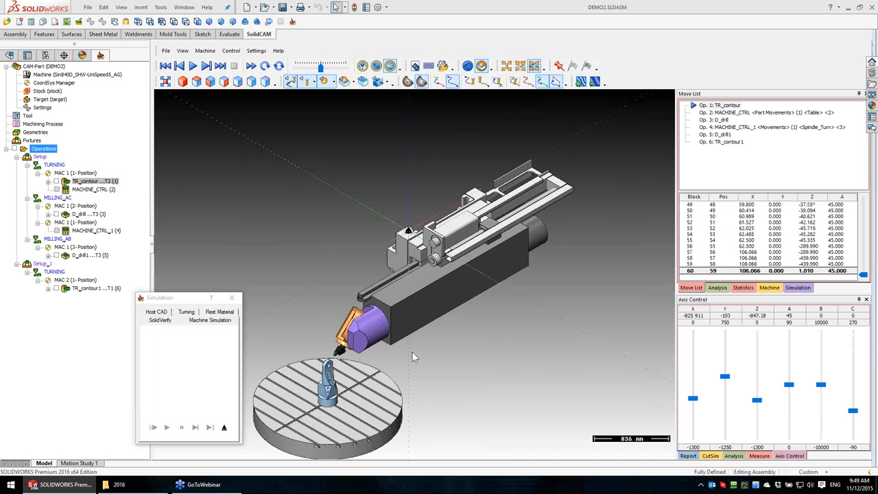
Step: Zoom in on the part and step from TR_contour's block 60 through MACHINE_CTRL's table rotation to block 65
{"action": "middle_click_drag", "start_coordinate": [412, 352], "coordinate": [515, 258]}
{"action": "scroll", "coordinate": [468, 292], "scroll_direction": "up", "scroll_amount": 5}
{"action": "left_click", "coordinate": [772, 271]}
{"action": "key", "text": "Down"}
{"action": "key", "text": "Down"}
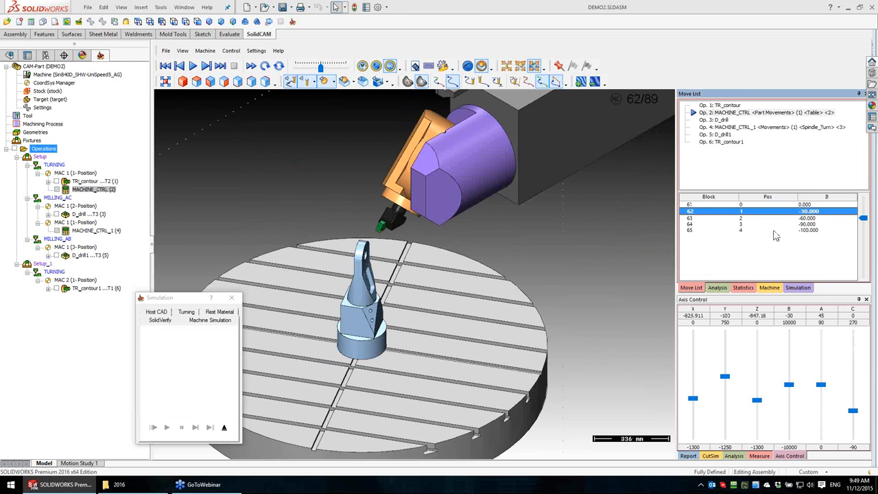
{"action": "key", "text": "Down"}
{"action": "key", "text": "Down"}
{"action": "key", "text": "Down"}
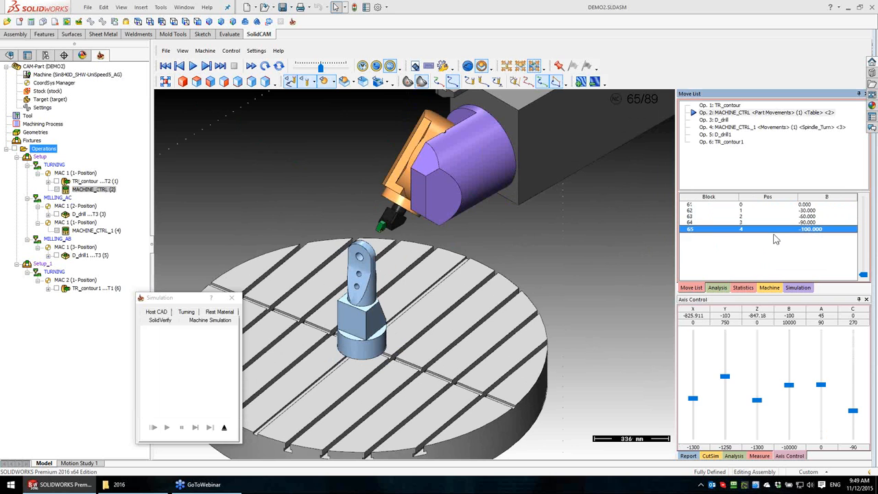
Step: Step through D_drill's moves from block 66 to watch the head drill the holes
{"action": "key", "text": "Down"}
{"action": "key", "text": "Down"}
{"action": "key", "text": "Down"}
{"action": "key", "text": "Down"}
{"action": "key", "text": "Down"}
{"action": "key", "text": "Down"}
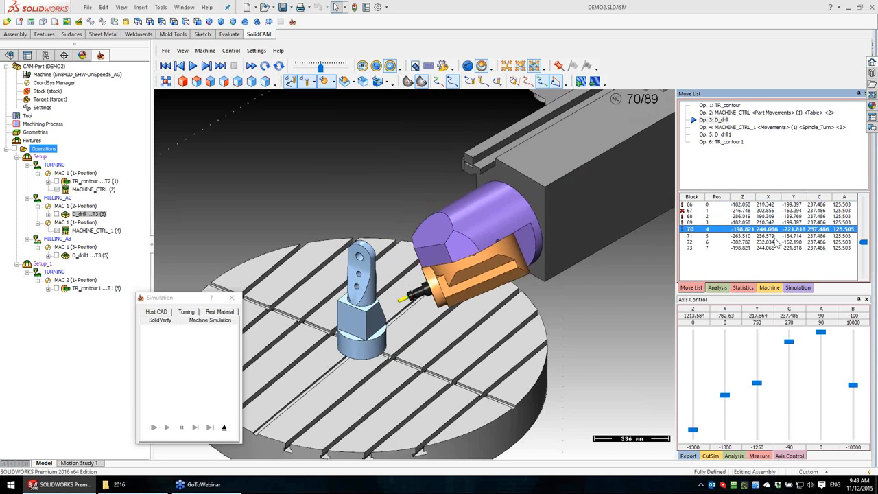
{"action": "key", "text": "Down"}
{"action": "key", "text": "Down"}
Step: Step through MACHINE_CTRL_1 to block 75 and jog the C axis to about 22 degrees to show the head rotation
{"action": "key", "text": "Down"}
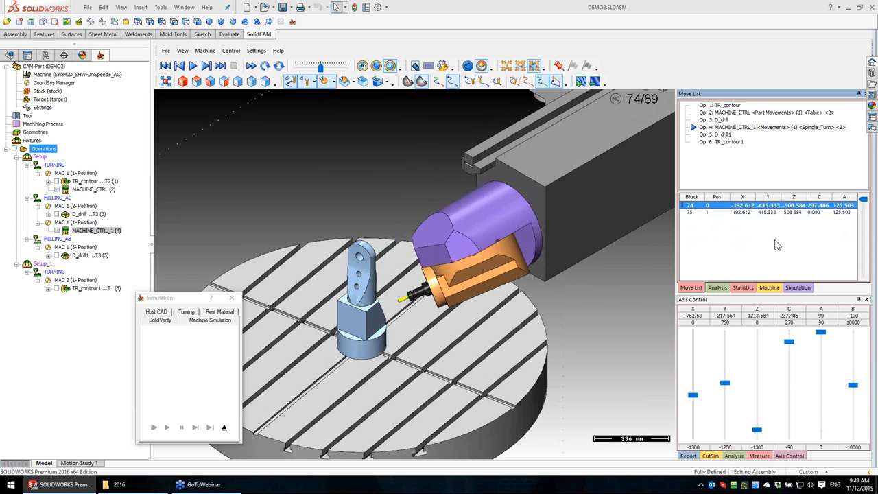
{"action": "key", "text": "Down"}
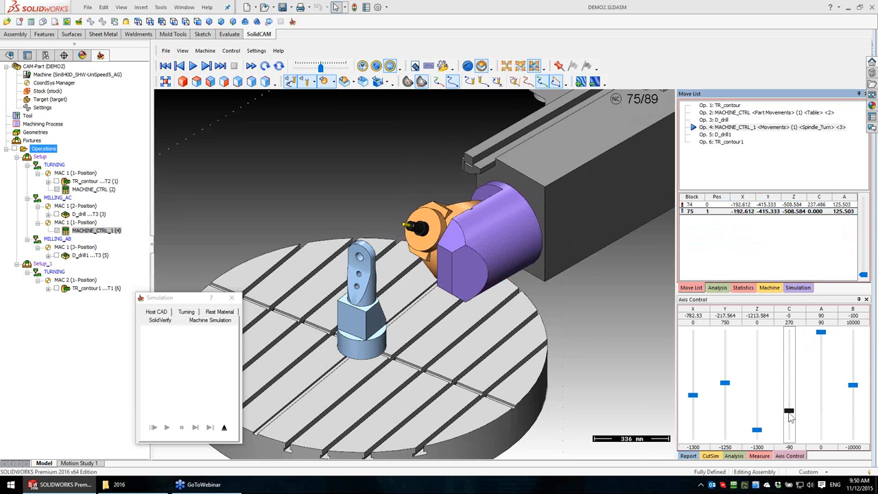
{"action": "mouse_move", "coordinate": [789, 411]}
{"action": "left_mouse_down"}
{"action": "mouse_move", "coordinate": [790, 374]}
{"action": "mouse_move", "coordinate": [795, 427]}
{"action": "mouse_move", "coordinate": [793, 384]}
{"action": "mouse_move", "coordinate": [794, 408]}
{"action": "left_mouse_up"}
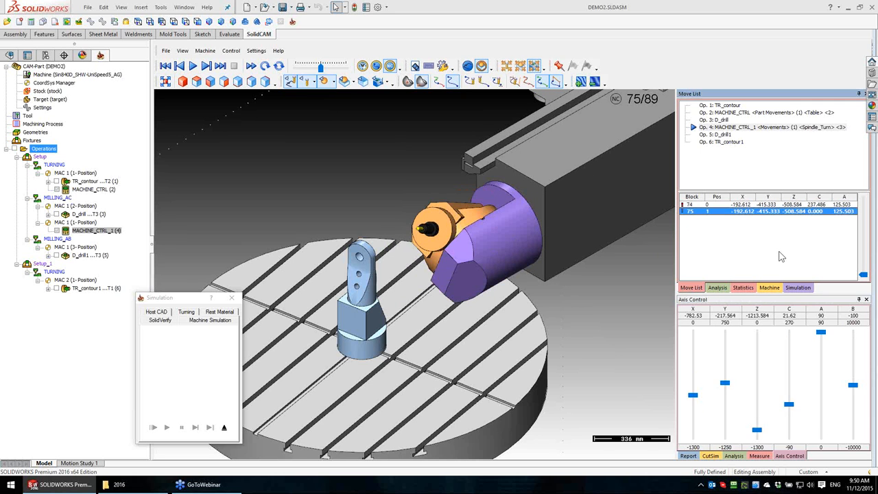
Step: Advance to D_drill1's first move, block 76, and examine the swivel head's approach to the part from several sides
{"action": "scroll", "coordinate": [779, 256], "scroll_direction": "down", "scroll_amount": 1}
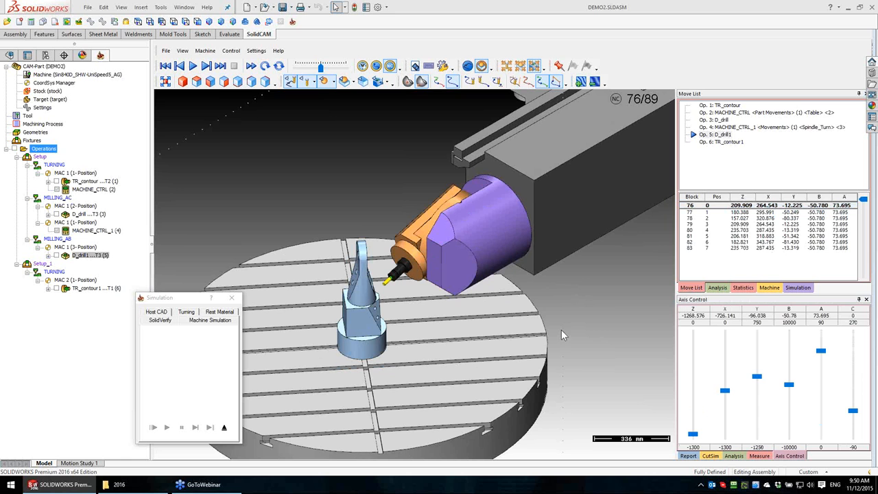
{"action": "middle_click_drag", "start_coordinate": [464, 353], "coordinate": [415, 255]}
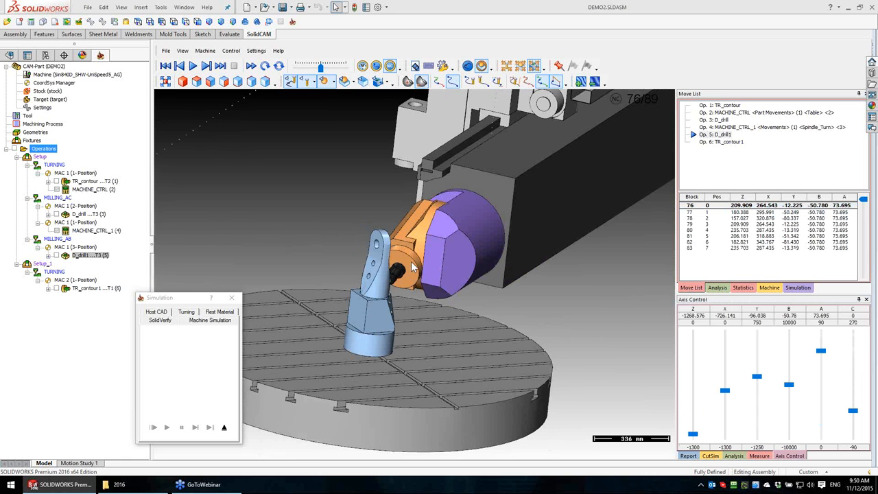
{"action": "middle_click_drag", "start_coordinate": [434, 320], "coordinate": [351, 328]}
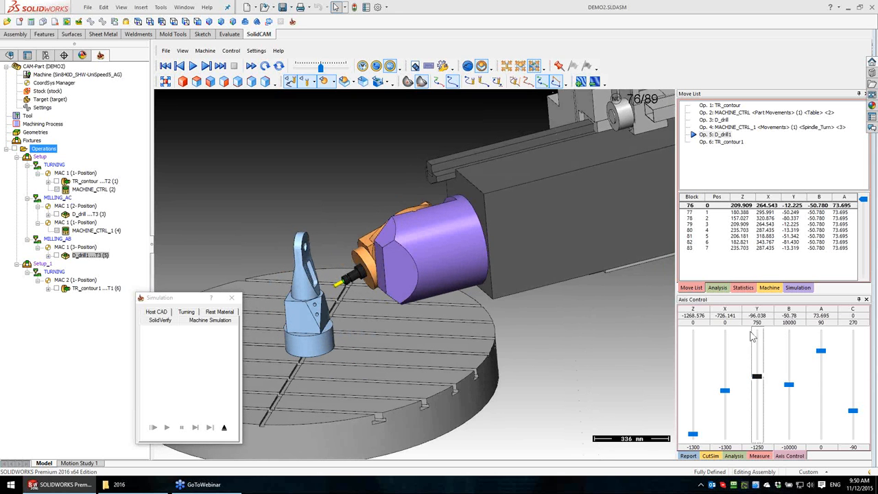
Step: Step through D_drill1's moves and on to TR_contour1's block 85, where the part is flipped
{"action": "key", "text": "Down"}
{"action": "key", "text": "Down"}
{"action": "key", "text": "Down"}
{"action": "key", "text": "Down"}
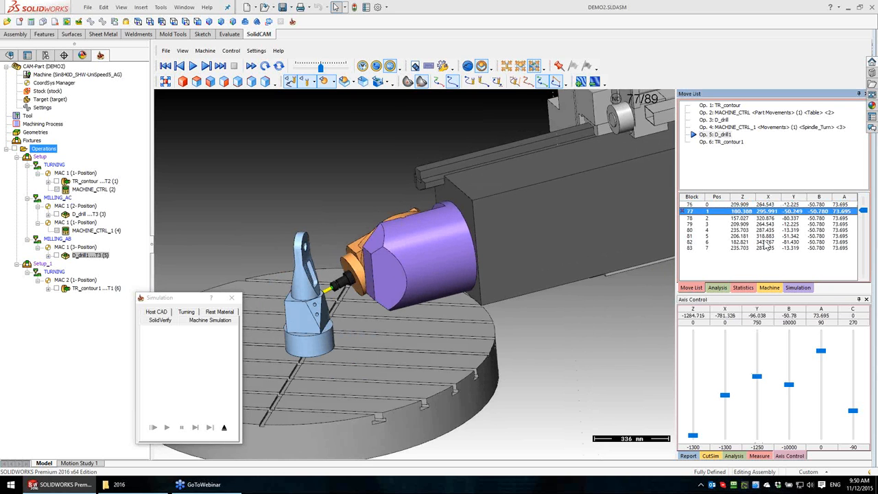
{"action": "key", "text": "Down"}
{"action": "key", "text": "Down"}
{"action": "key", "text": "Down"}
{"action": "key", "text": "Down"}
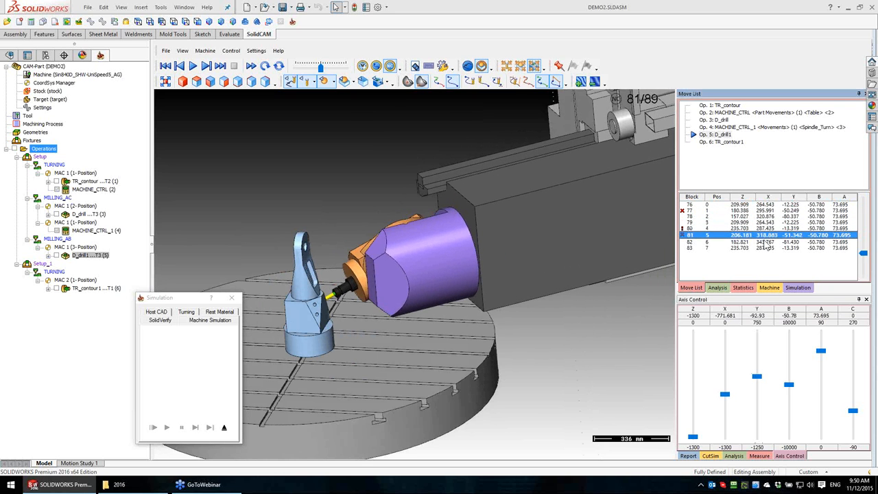
{"action": "key", "text": "Down"}
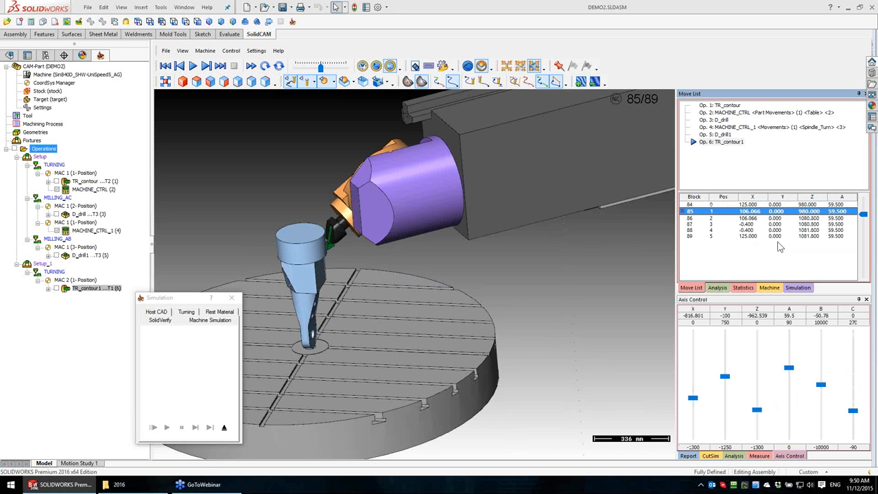
Step: Display TR_contour1's tool path and inspect the turning tool close up against the flipped part
{"action": "middle_click_drag", "start_coordinate": [407, 284], "coordinate": [368, 277]}
{"action": "middle_click_drag", "start_coordinate": [323, 226], "coordinate": [405, 276], "text": "ctrl"}
{"action": "left_click", "coordinate": [455, 82]}
{"action": "scroll", "coordinate": [420, 295], "scroll_direction": "up", "scroll_amount": 5}
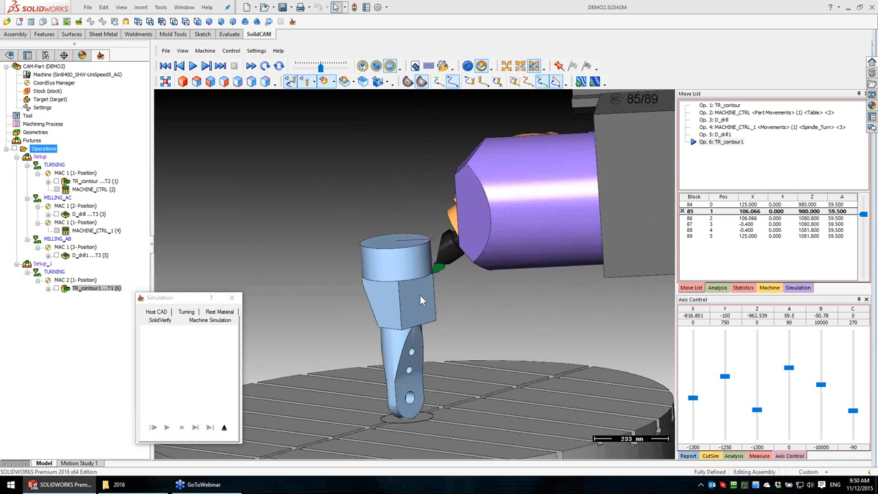
{"action": "middle_click_drag", "start_coordinate": [558, 257], "coordinate": [603, 252]}
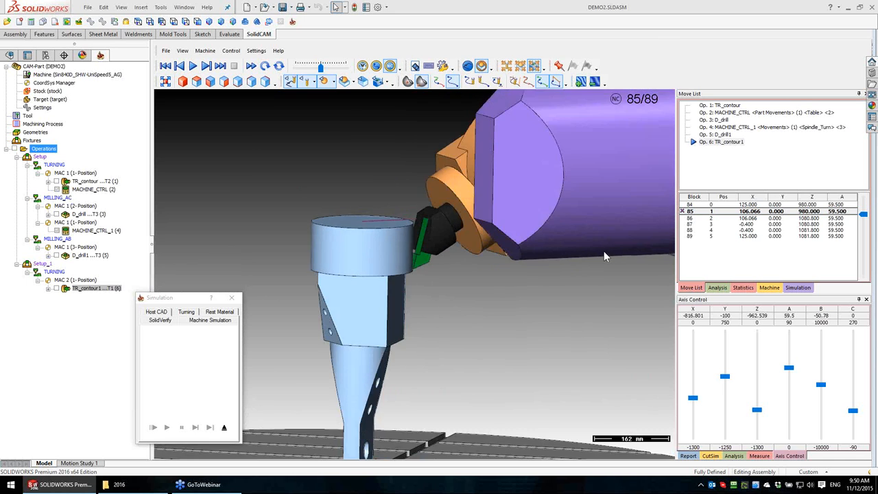
Step: Step through TR_contour1 to its last move, block 89, and exit the simulation
{"action": "left_click", "coordinate": [751, 211]}
{"action": "key", "text": "Down"}
{"action": "key", "text": "Down"}
{"action": "key", "text": "Down"}
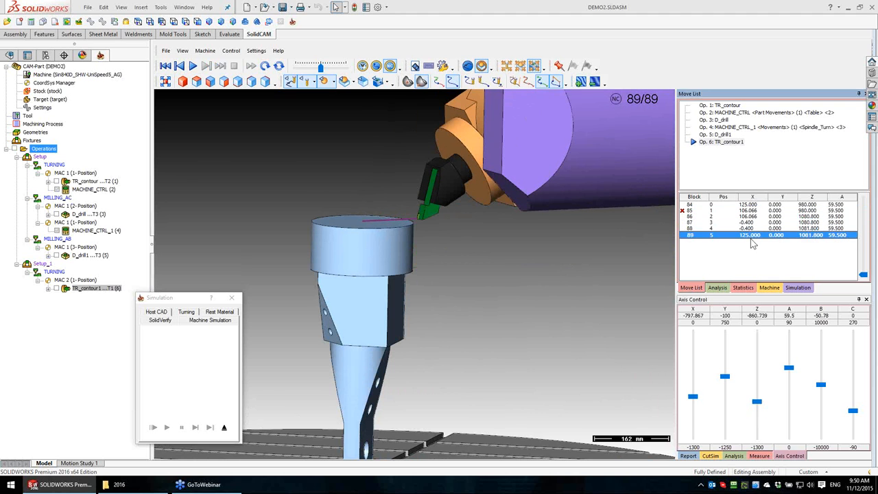
{"action": "key", "text": "Down"}
{"action": "scroll", "coordinate": [543, 319], "scroll_direction": "down", "scroll_amount": 5}
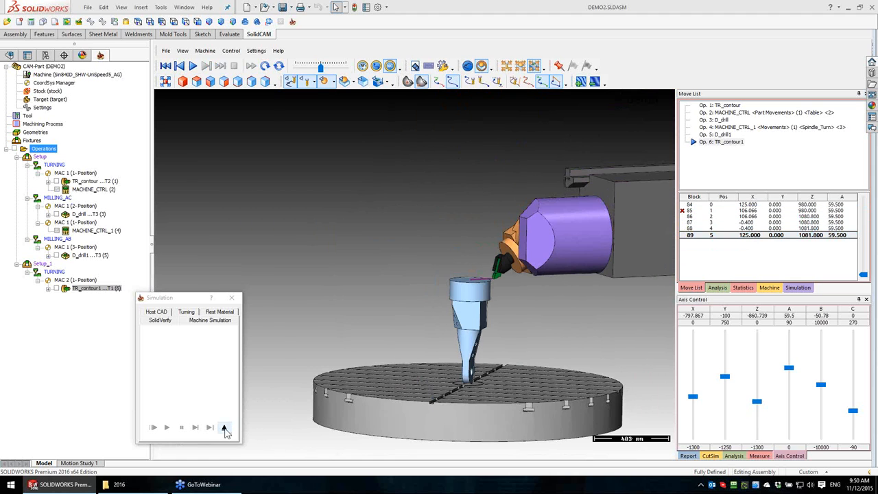
{"action": "left_click", "coordinate": [224, 427]}
{"action": "middle_click_drag", "start_coordinate": [428, 222], "coordinate": [377, 207]}
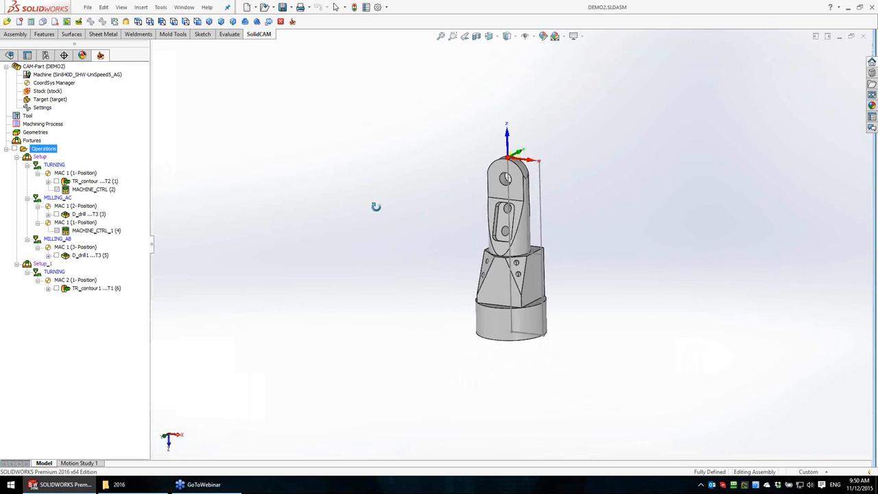
{"action": "scroll", "coordinate": [543, 236], "scroll_direction": "up", "scroll_amount": 2}
{"action": "scroll", "coordinate": [543, 236], "scroll_direction": "down", "scroll_amount": 4}
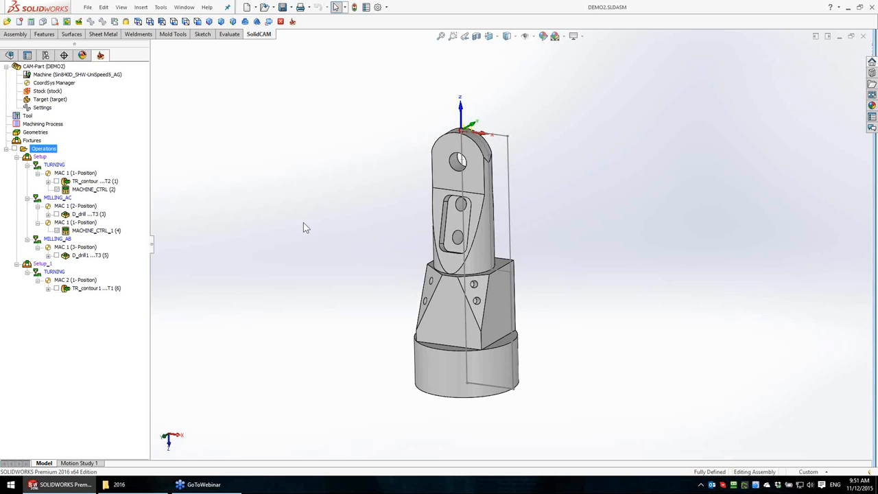
{"action": "middle_click_drag", "start_coordinate": [300, 210], "coordinate": [420, 302]}
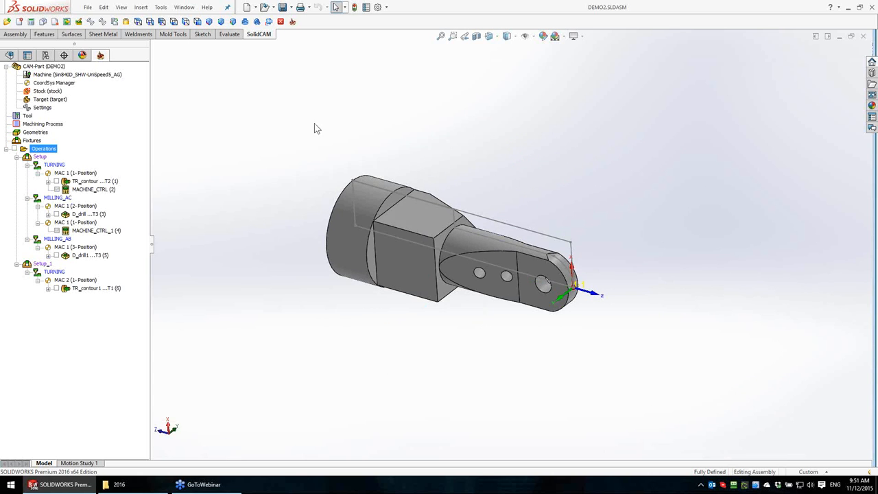
Step: Save the CAM-Part under the new name DEMO2_1 in the 2016 folder
{"action": "right_click", "coordinate": [44, 67]}
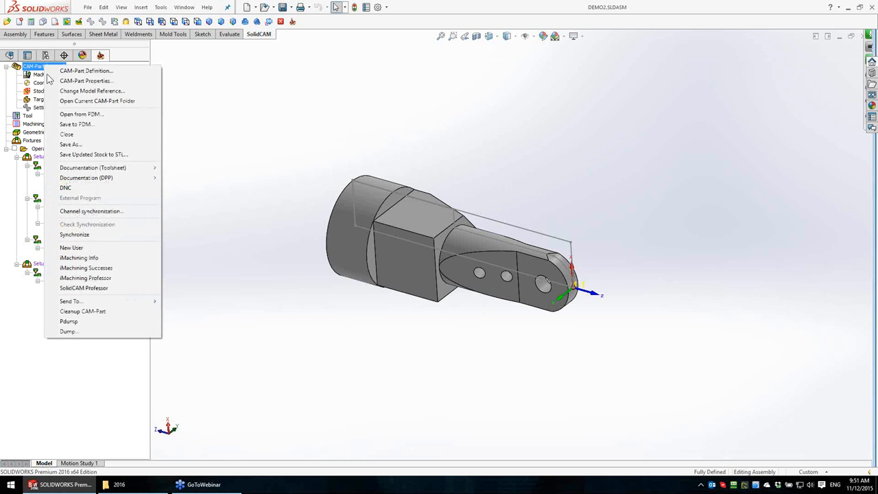
{"action": "left_click", "coordinate": [70, 145]}
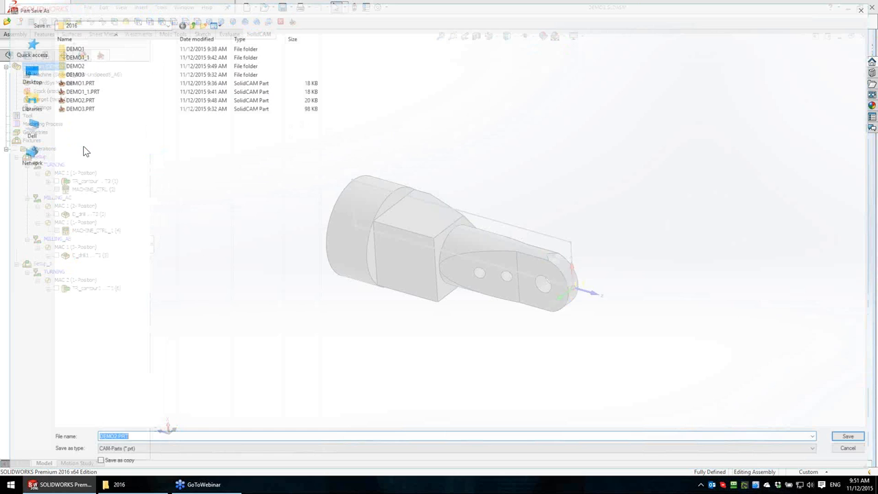
{"action": "left_click", "coordinate": [181, 439]}
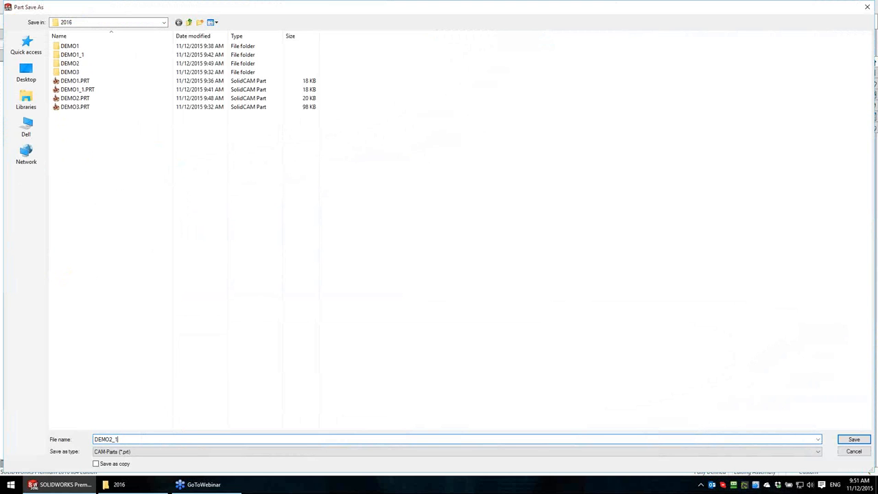
{"action": "key", "text": "Return"}
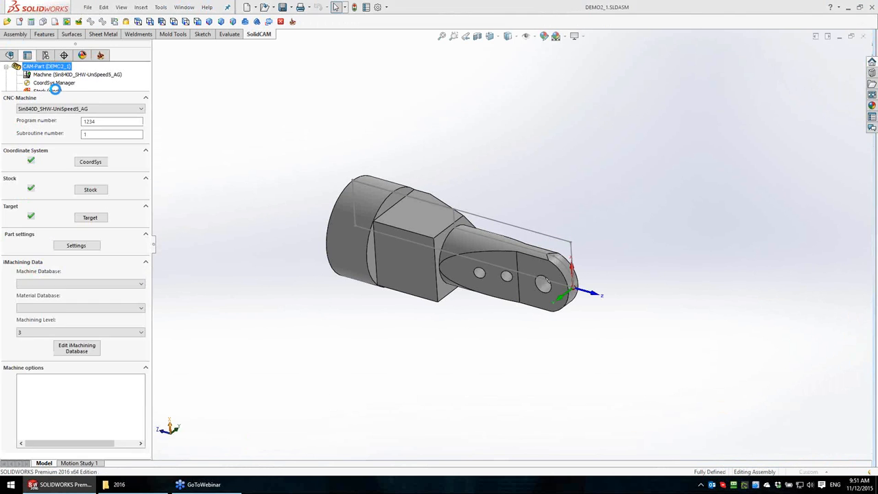
Step: Change the CAM-Part's CNC machine to Okuma Multus U3000 and continue without a backup
{"action": "left_click", "coordinate": [59, 109]}
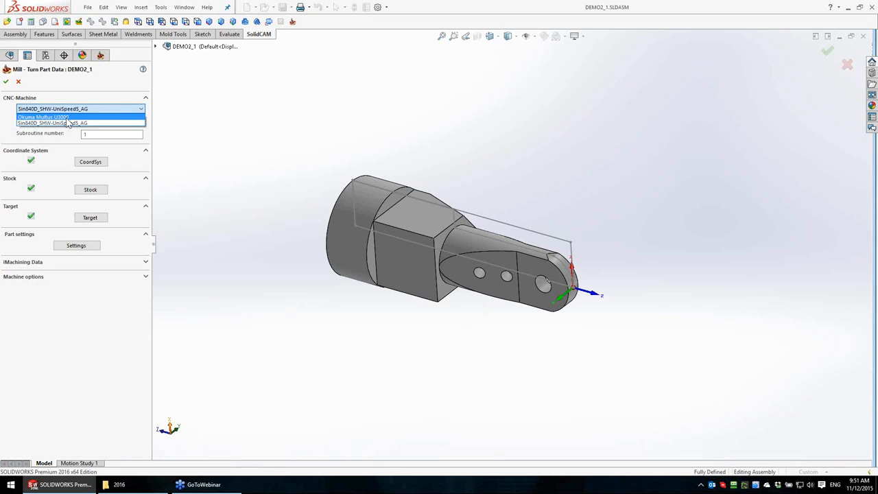
{"action": "left_click", "coordinate": [67, 117]}
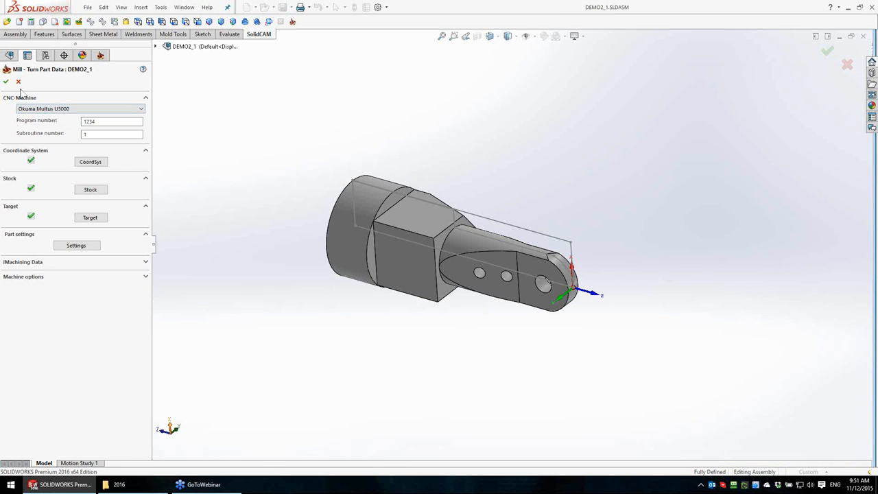
{"action": "left_click", "coordinate": [6, 82]}
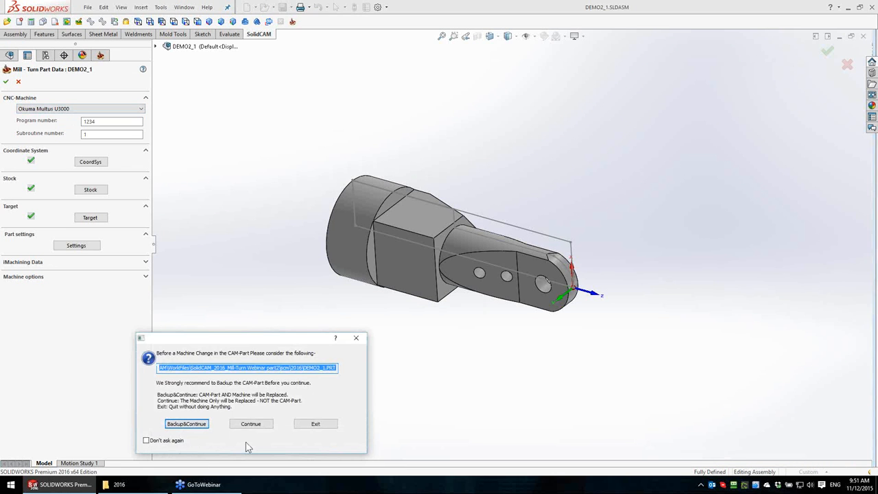
{"action": "left_click", "coordinate": [257, 424]}
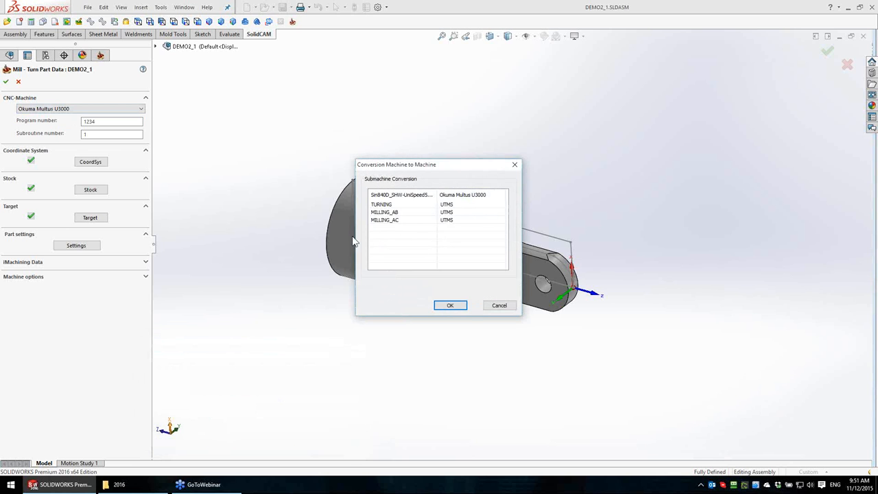
Step: Check the submachine choices for TURNING and convert TURNING, MILLING_AB and MILLING_AC to UTMS
{"action": "left_click_drag", "start_coordinate": [435, 168], "coordinate": [361, 146]}
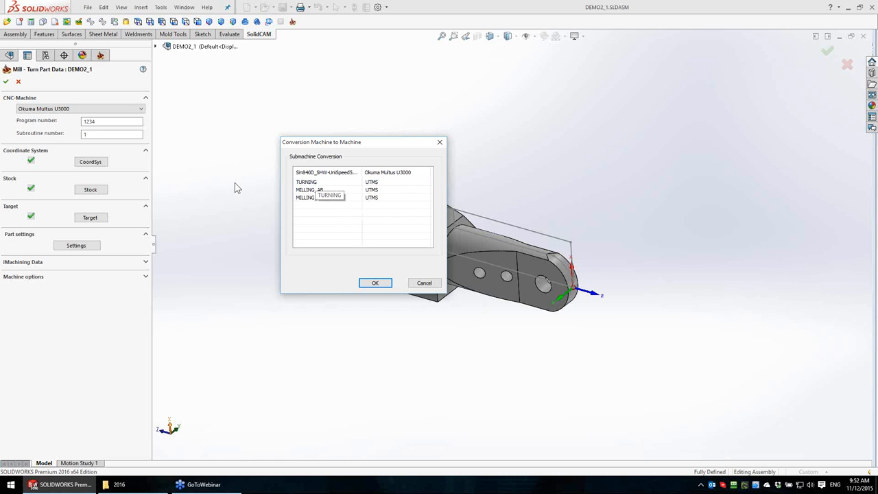
{"action": "left_click", "coordinate": [420, 184]}
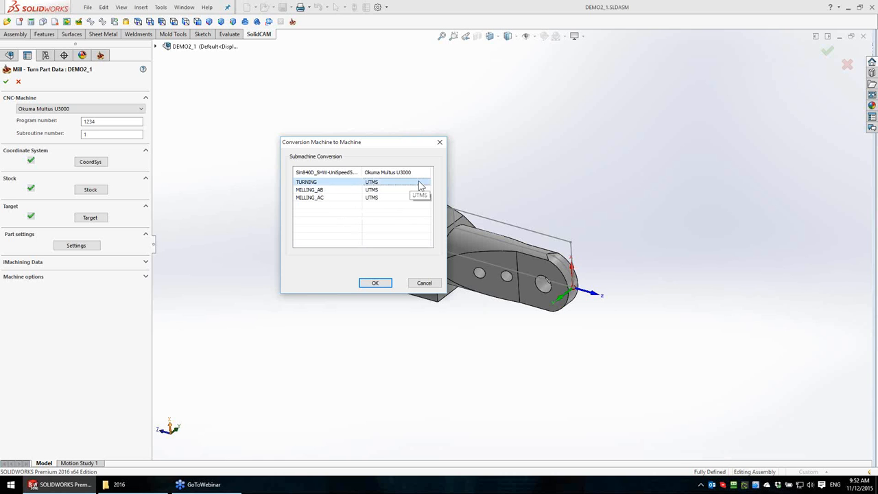
{"action": "left_click", "coordinate": [425, 183]}
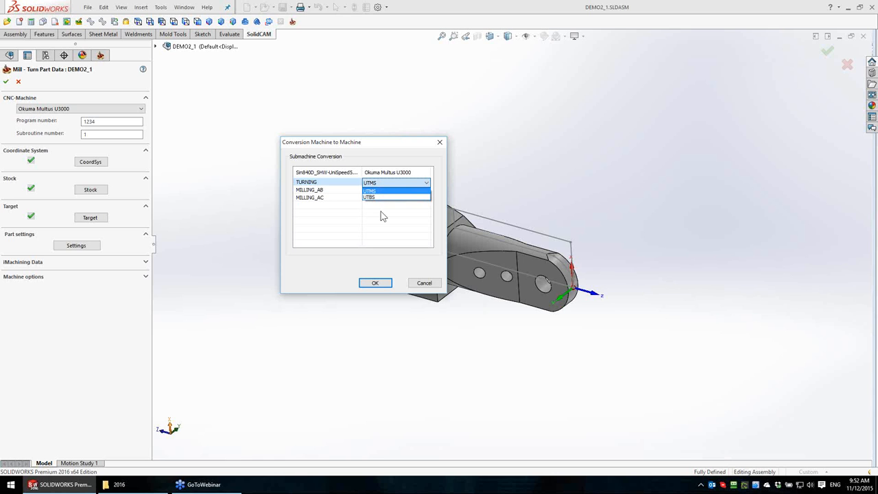
{"action": "left_click", "coordinate": [383, 216]}
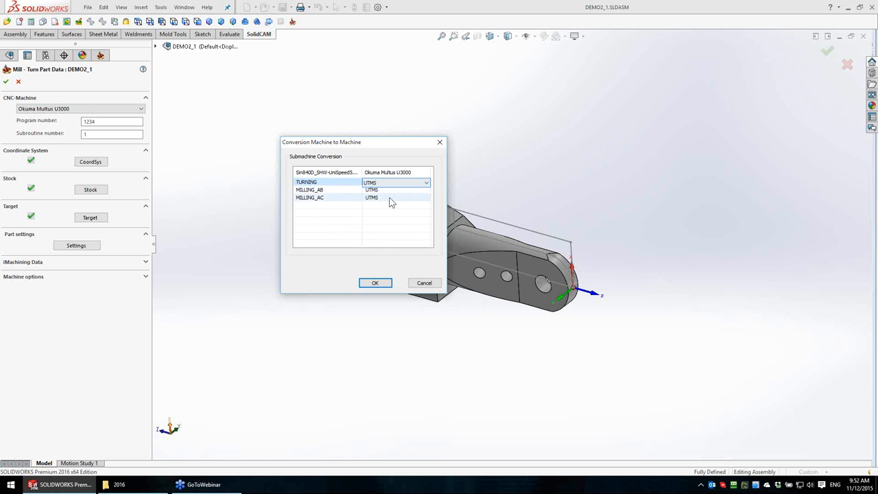
{"action": "left_click", "coordinate": [378, 284]}
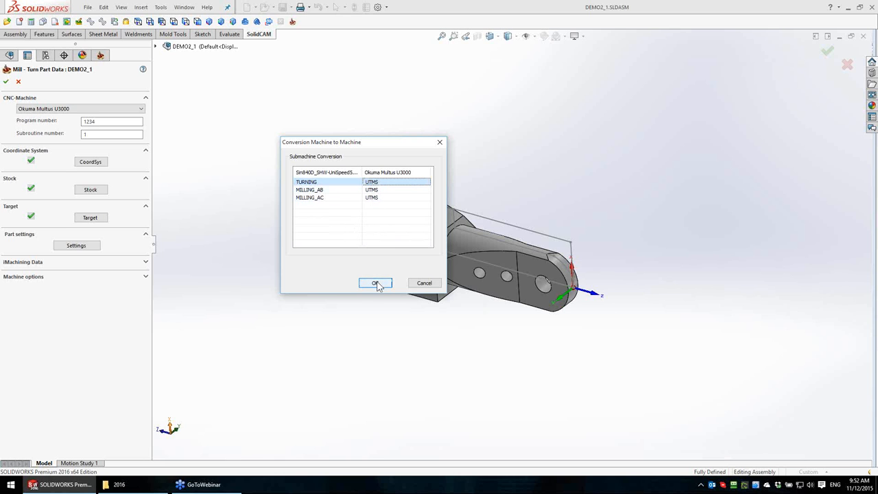
{"action": "left_click", "coordinate": [375, 283]}
{"action": "left_click", "coordinate": [375, 285]}
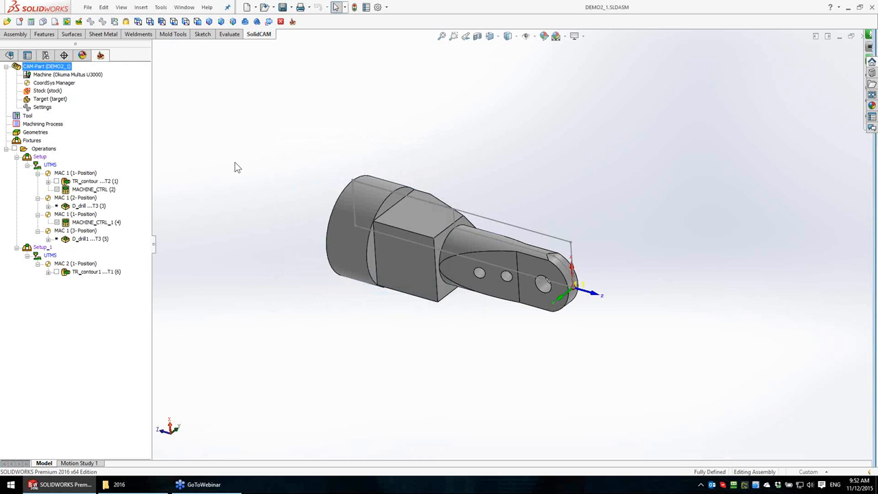
Step: Recalculate all operations of the converted CAM-Part
{"action": "right_click", "coordinate": [43, 149]}
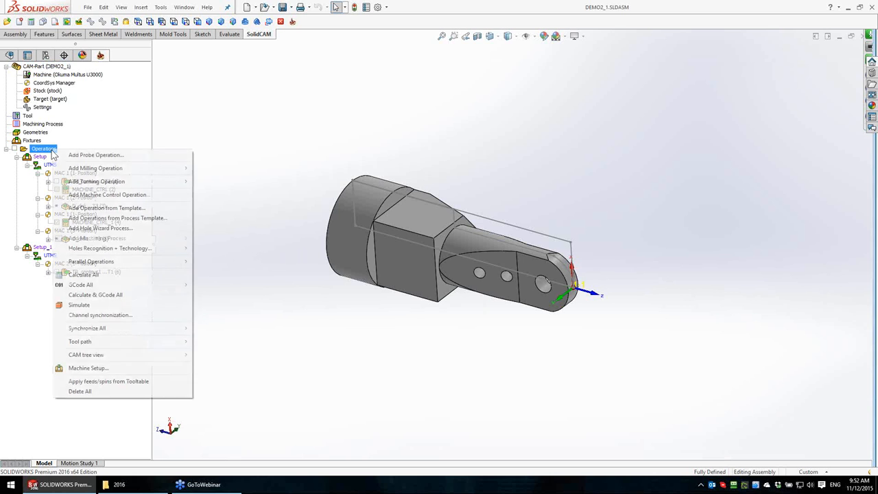
{"action": "left_click", "coordinate": [76, 274]}
{"action": "left_click", "coordinate": [189, 369]}
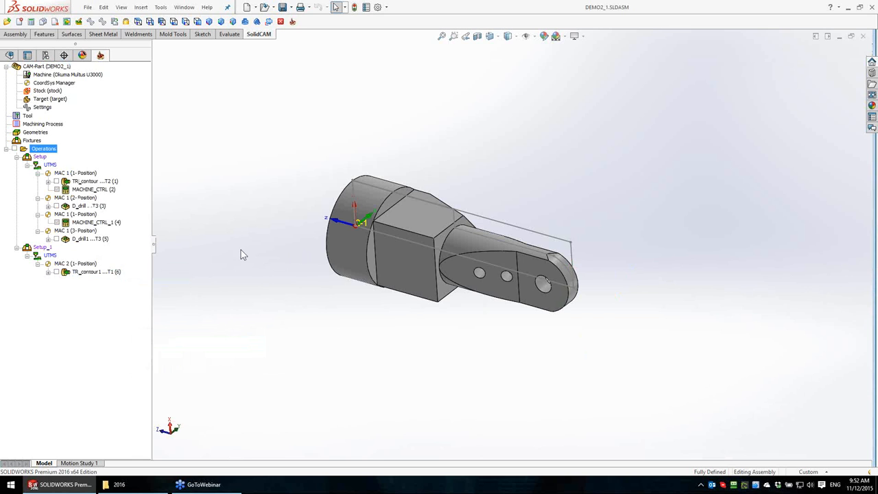
Step: Review the first machine setup and examine the stock and both spindles in the machine preview
{"action": "double_click", "coordinate": [40, 157]}
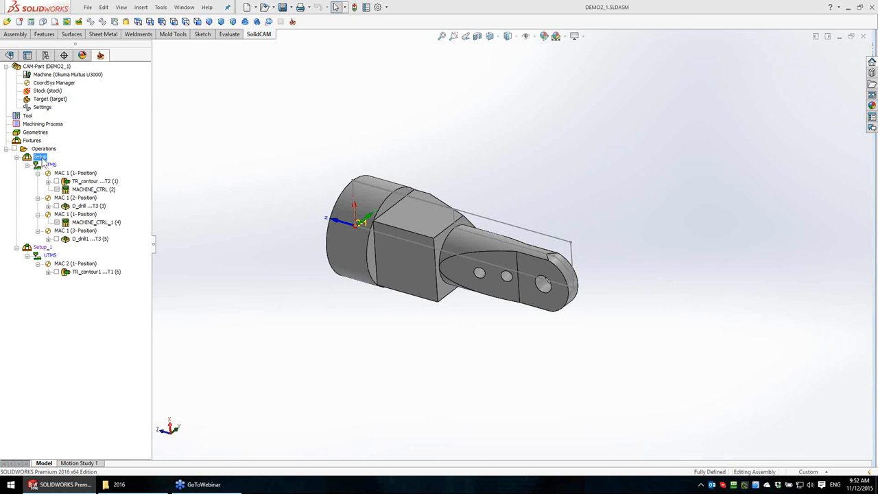
{"action": "left_click", "coordinate": [458, 73]}
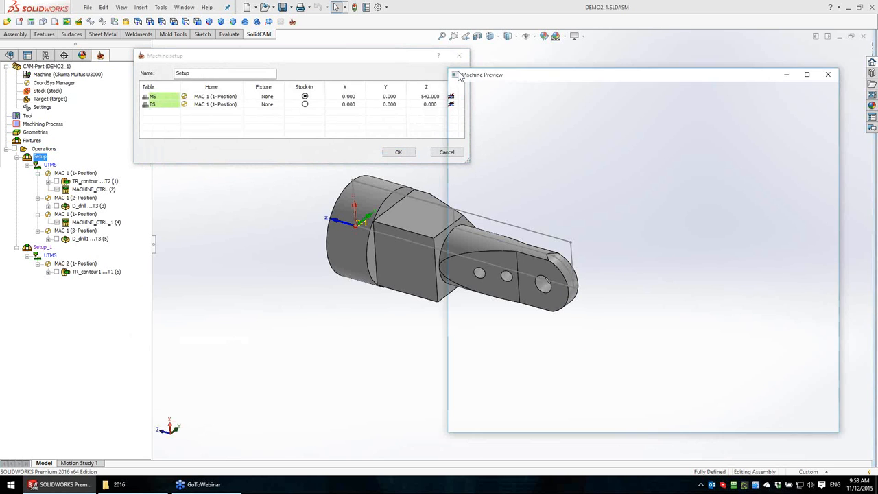
{"action": "mouse_move", "coordinate": [648, 272]}
{"action": "middle_mouse_down"}
{"action": "mouse_move", "coordinate": [675, 273]}
{"action": "mouse_move", "coordinate": [643, 259]}
{"action": "middle_mouse_up"}
{"action": "scroll", "coordinate": [641, 258], "scroll_direction": "up", "scroll_amount": 5}
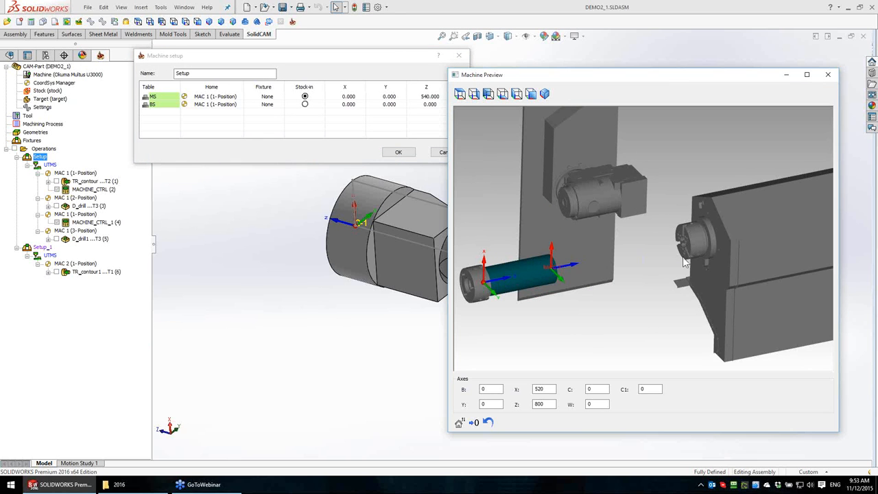
{"action": "scroll", "coordinate": [683, 259], "scroll_direction": "down", "scroll_amount": 2}
{"action": "left_click", "coordinate": [829, 74]}
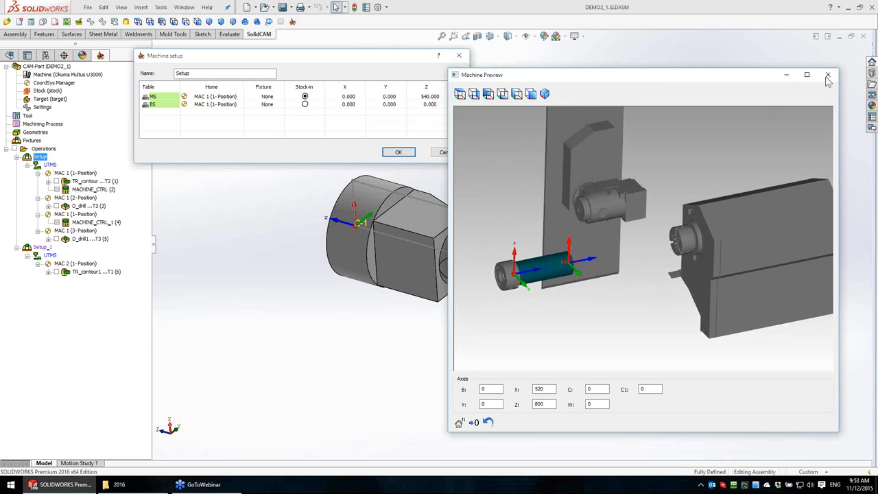
{"action": "left_click", "coordinate": [399, 153]}
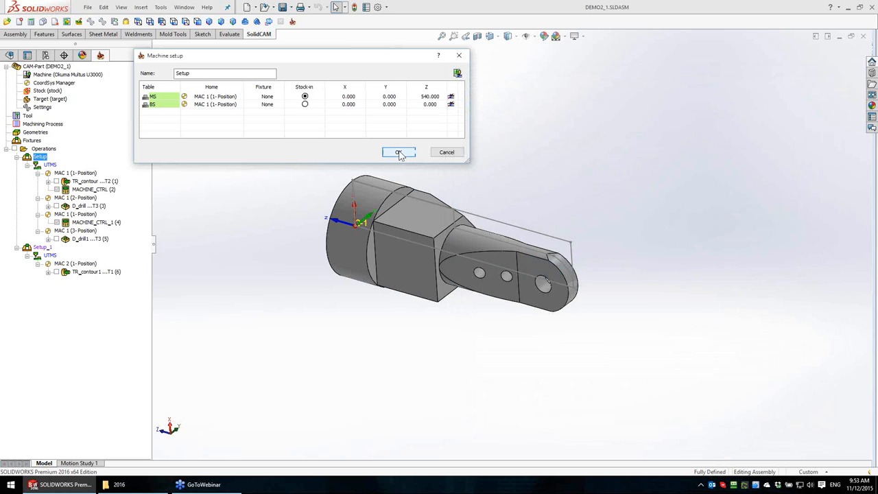
{"action": "left_click", "coordinate": [399, 153]}
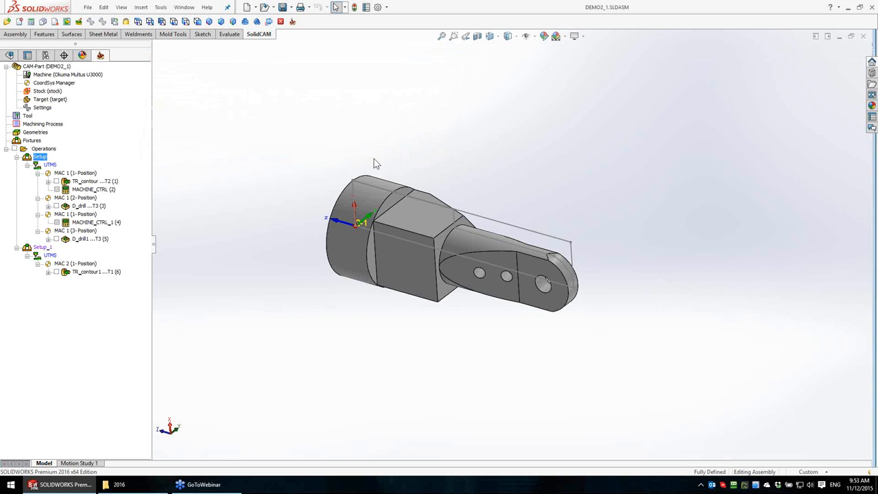
Step: Suppress the two machine control operations, MACHINE_CTRL and MACHINE_CTRL_1
{"action": "left_click", "coordinate": [89, 190]}
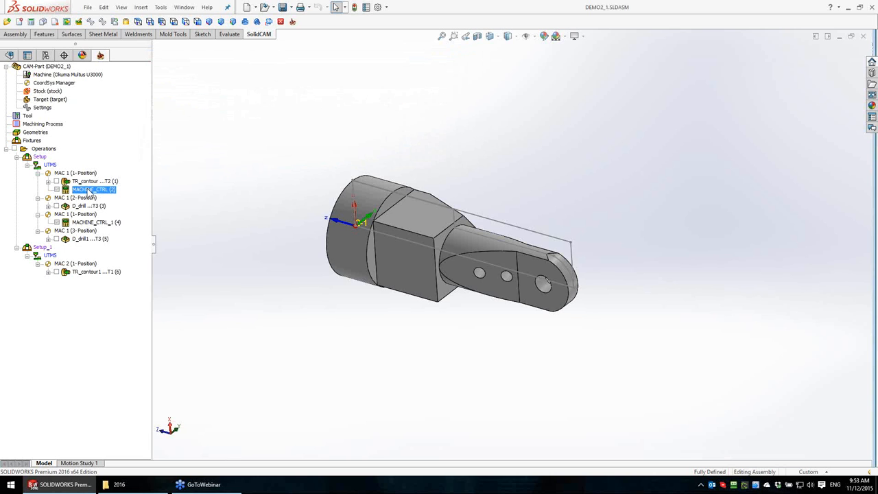
{"action": "left_click", "coordinate": [96, 226], "text": "ctrl"}
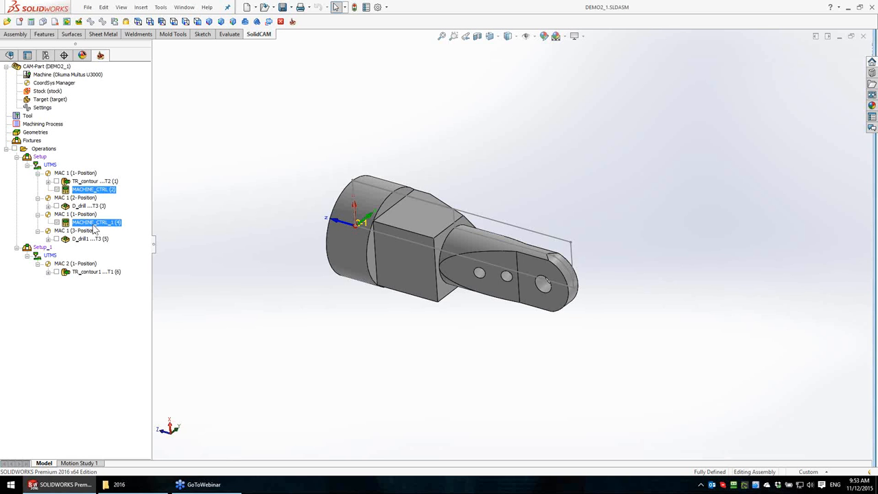
{"action": "right_click", "coordinate": [100, 233]}
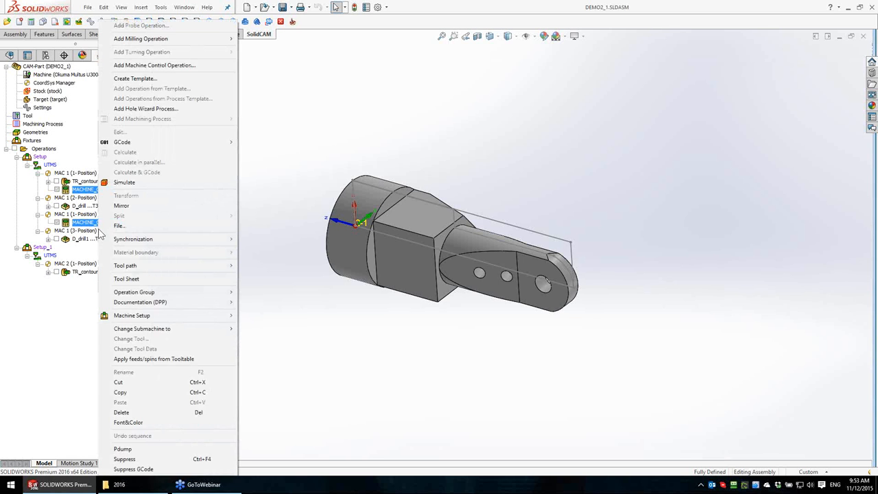
{"action": "left_click", "coordinate": [128, 460]}
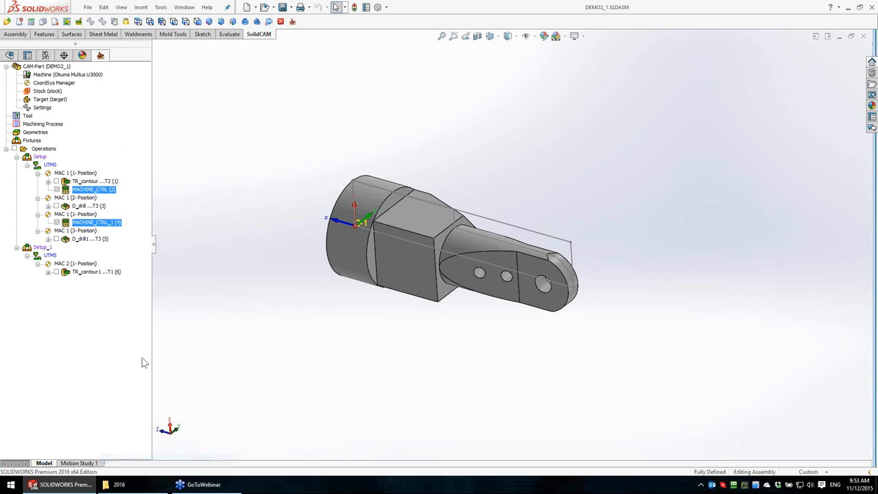
Step: Display the MAC 1 (1-Position) coordinate system used by TR_contour and inspect the part lying along its Z axis
{"action": "left_click", "coordinate": [91, 207]}
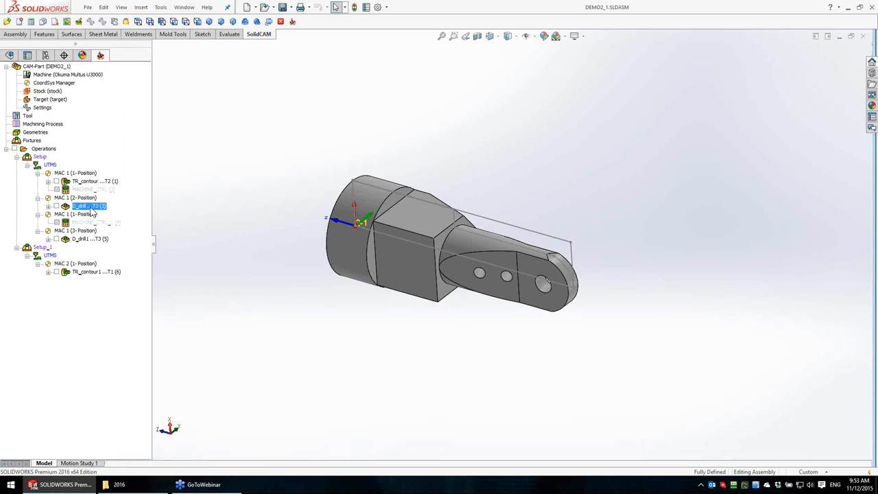
{"action": "left_click", "coordinate": [85, 182]}
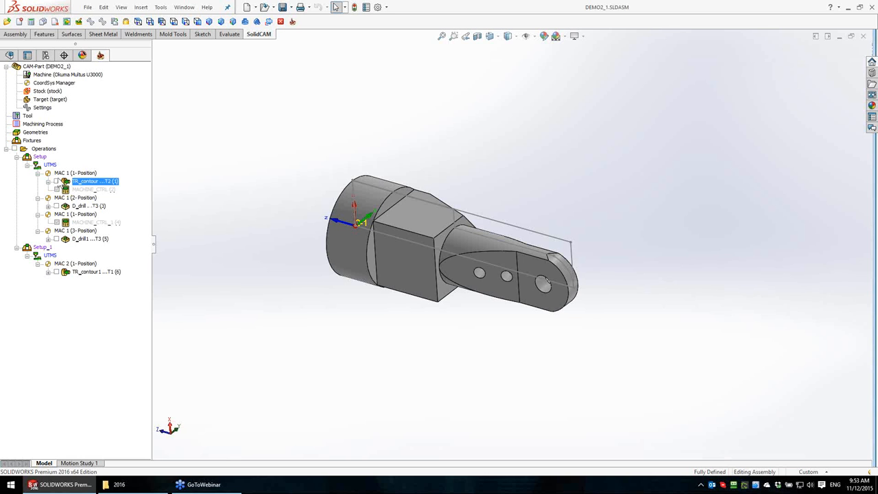
{"action": "left_click", "coordinate": [75, 173]}
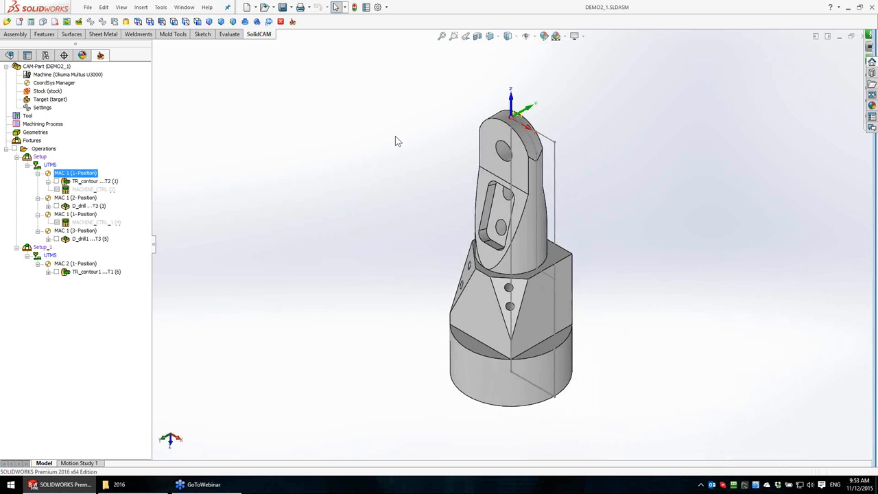
{"action": "middle_click_drag", "start_coordinate": [554, 336], "coordinate": [539, 304]}
{"action": "scroll", "coordinate": [646, 245], "scroll_direction": "down", "scroll_amount": 2}
{"action": "scroll", "coordinate": [511, 243], "scroll_direction": "up", "scroll_amount": 3}
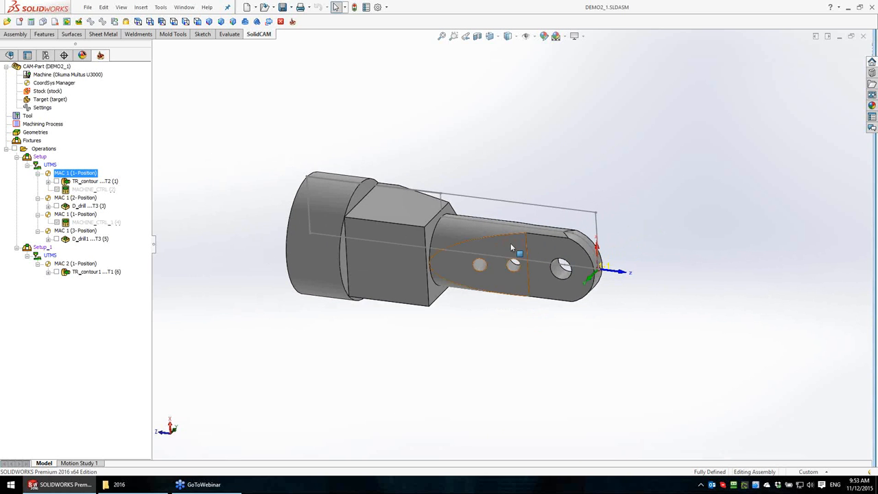
{"action": "scroll", "coordinate": [493, 243], "scroll_direction": "down", "scroll_amount": 1}
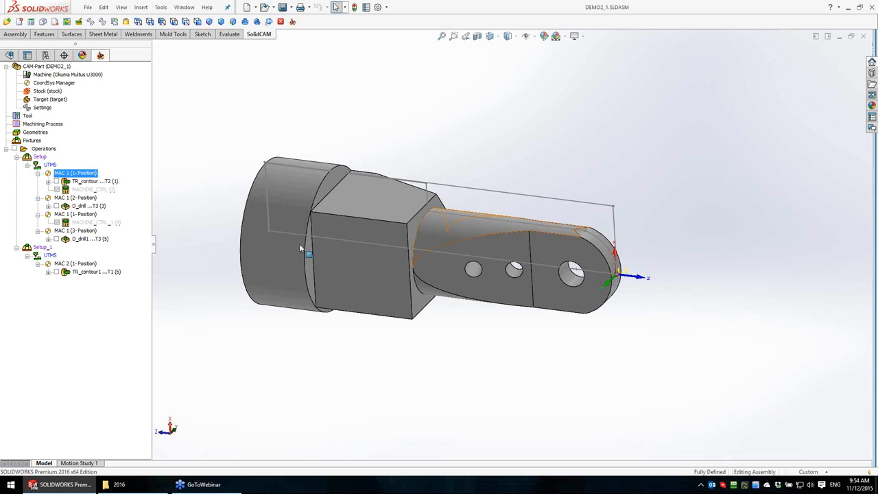
Step: Delete Setup_1 from the operations tree
{"action": "right_click", "coordinate": [45, 250]}
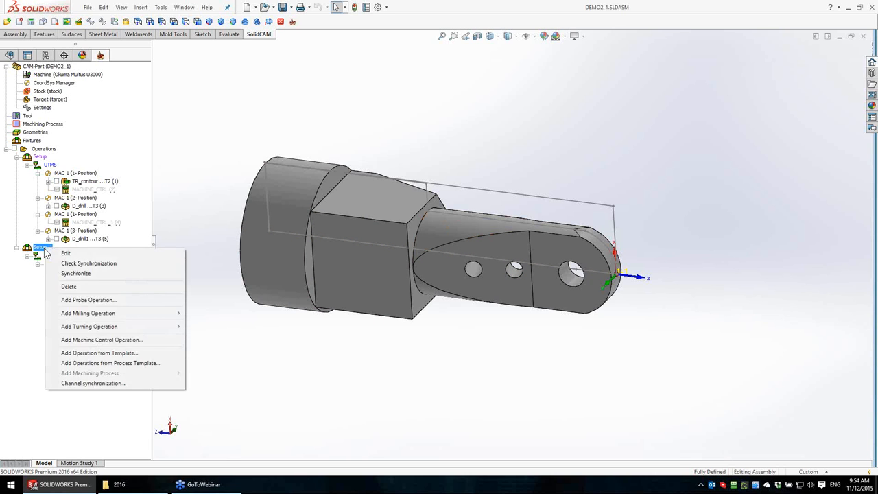
{"action": "left_click", "coordinate": [79, 288]}
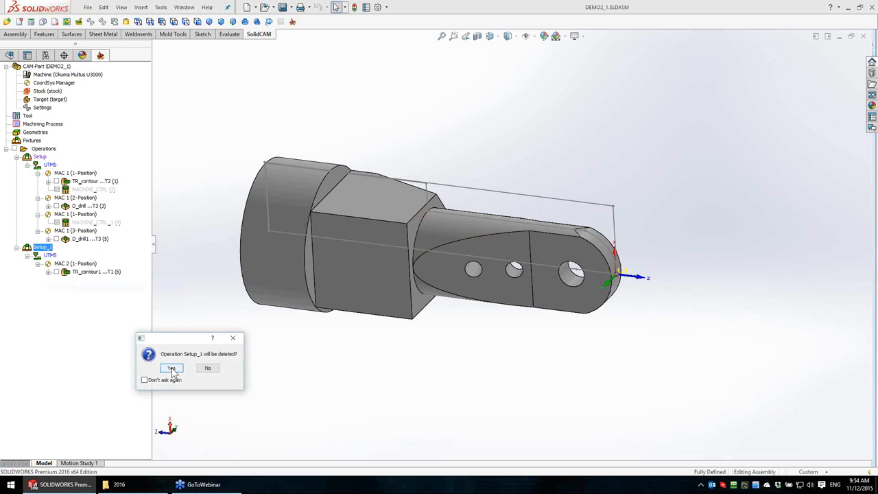
{"action": "left_click", "coordinate": [170, 367]}
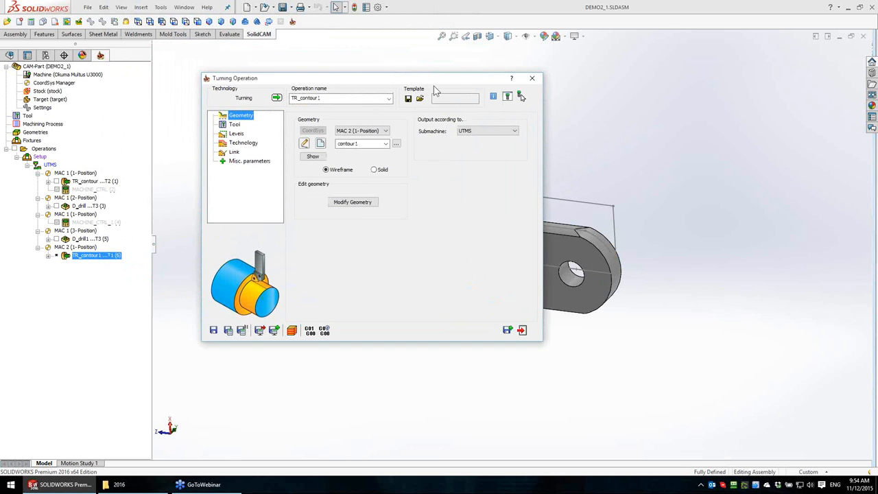
Step: Set the submachine of the TR_contour1 turning operation to UTBS, and save and calculate it
{"action": "left_click", "coordinate": [482, 131]}
{"action": "left_click", "coordinate": [478, 145]}
{"action": "left_click", "coordinate": [228, 330]}
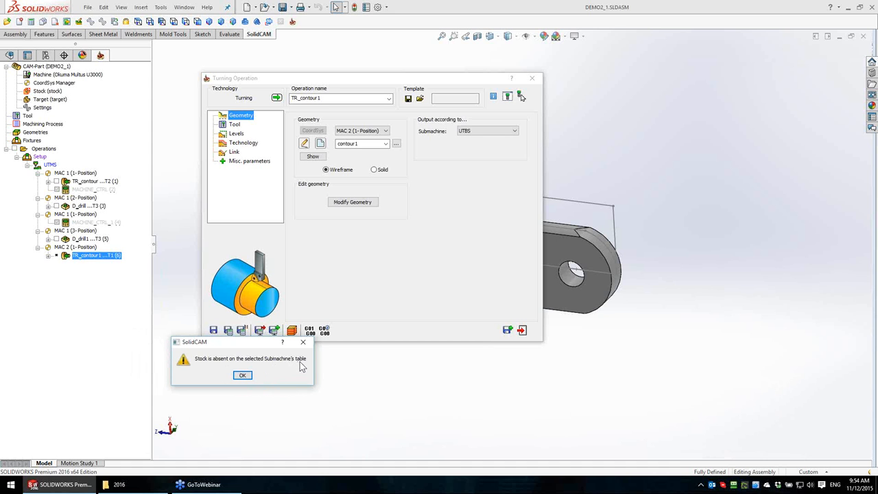
{"action": "left_click", "coordinate": [242, 376]}
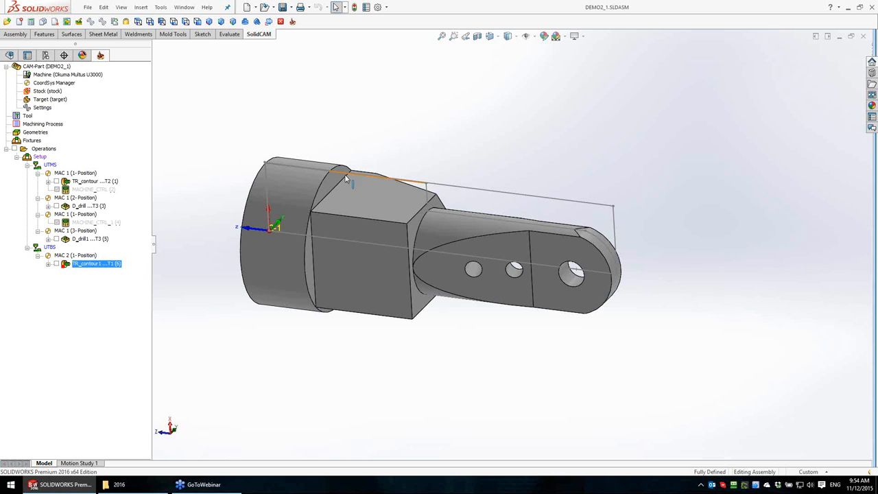
{"action": "right_click", "coordinate": [93, 240]}
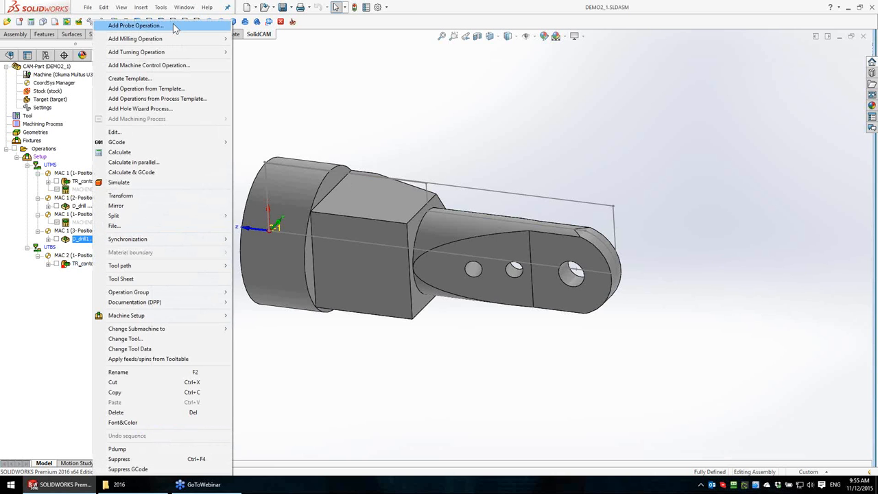
{"action": "mouse_move", "coordinate": [167, 37]}
{"action": "left_click", "coordinate": [283, 95]}
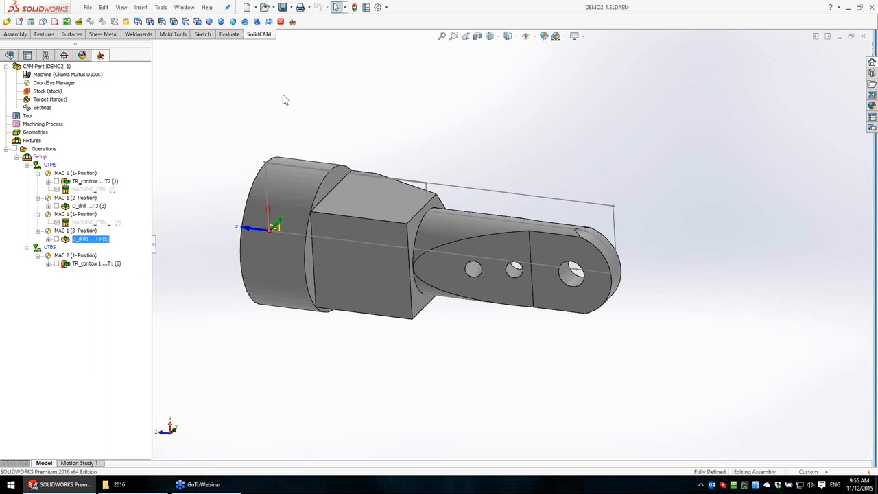
Step: In the machine setup, set the BS table's home to MAC 2 (1-Position) and its Z offset to 540
{"action": "double_click", "coordinate": [40, 157]}
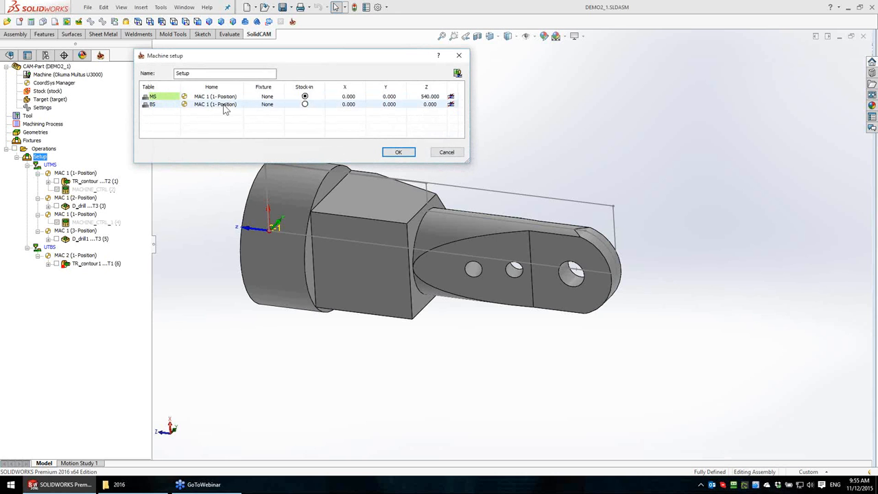
{"action": "left_click", "coordinate": [168, 104]}
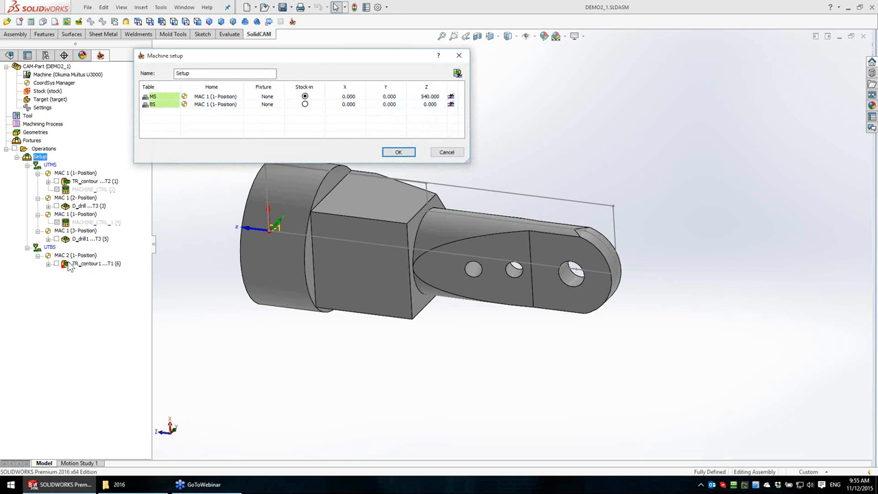
{"action": "left_click", "coordinate": [219, 104]}
{"action": "left_click", "coordinate": [219, 104]}
{"action": "left_click", "coordinate": [221, 120]}
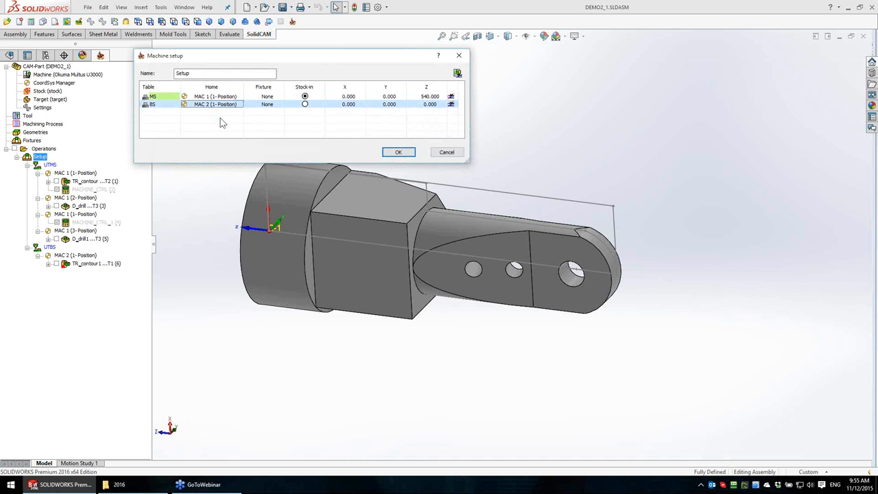
{"action": "left_click", "coordinate": [432, 106]}
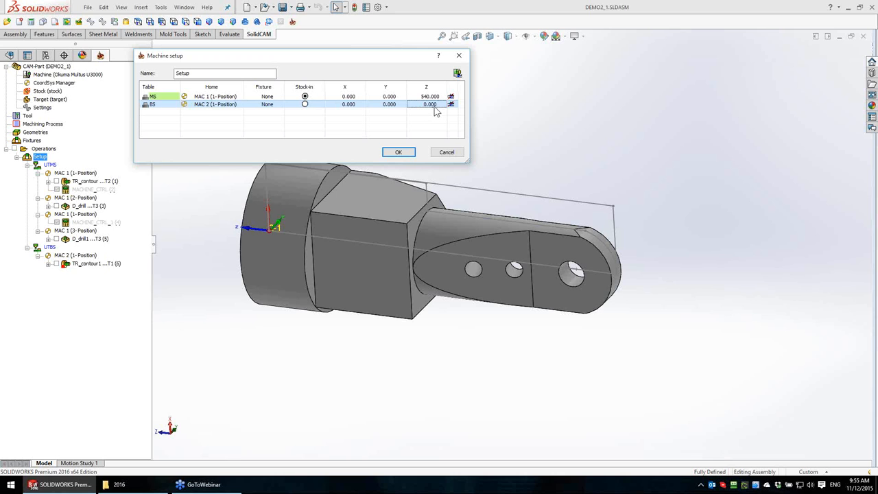
{"action": "type", "text": "540."}
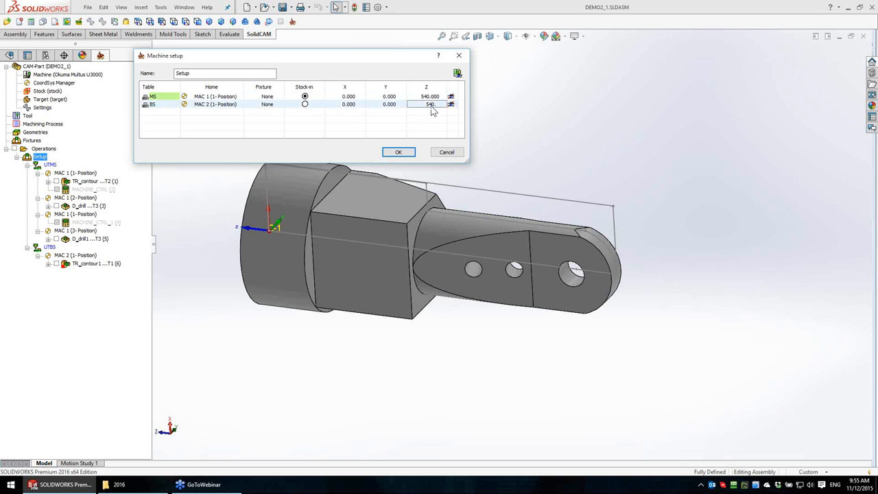
{"action": "key", "text": "BackSpace"}
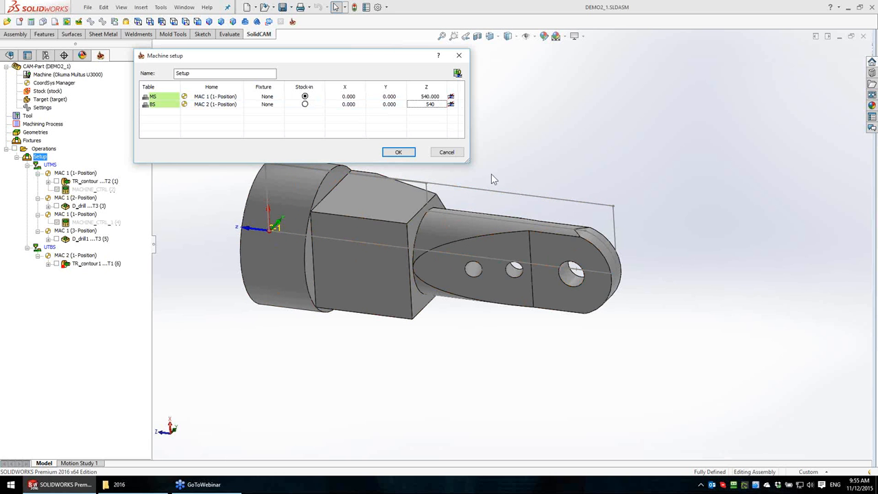
{"action": "left_click", "coordinate": [404, 152]}
Step: Add a machine control operation after D_drill1 with a Cnc Operator manual stock transfer to BS, and save it
{"action": "right_click", "coordinate": [87, 239]}
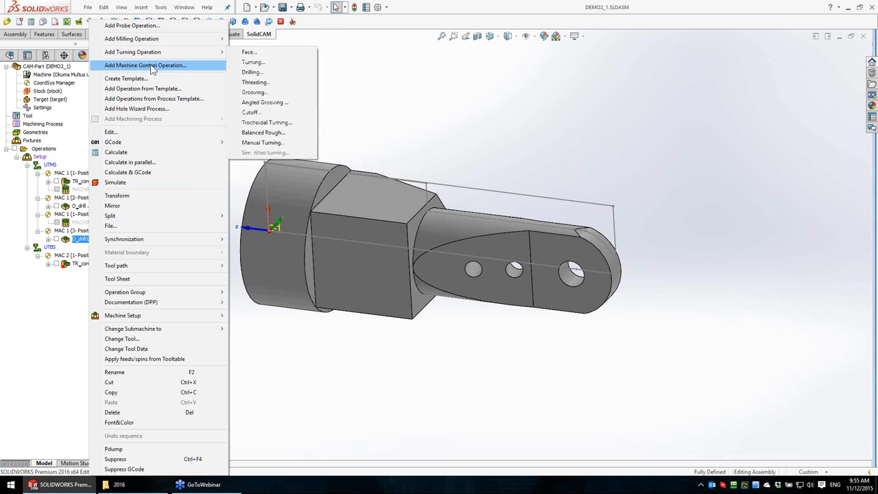
{"action": "left_click", "coordinate": [145, 65]}
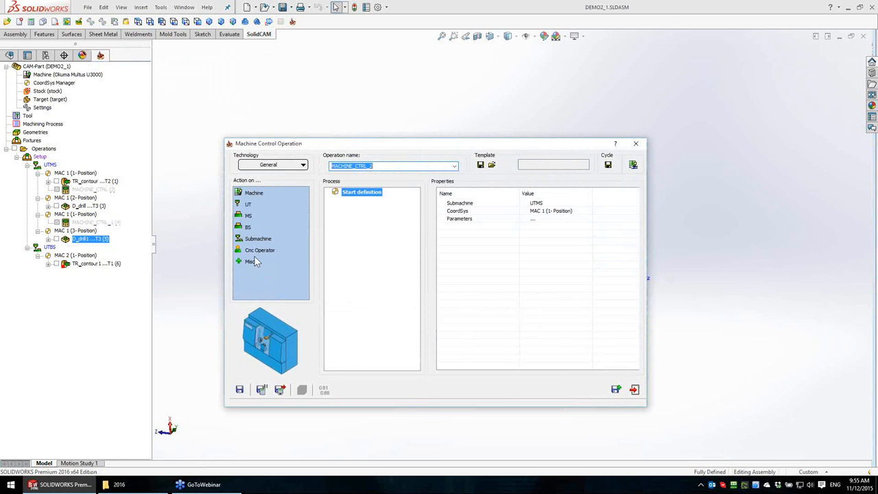
{"action": "left_click", "coordinate": [255, 251]}
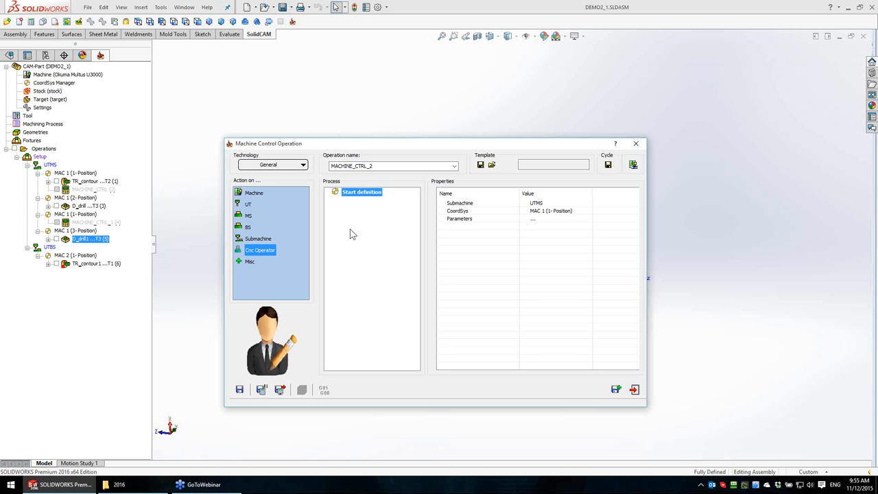
{"action": "double_click", "coordinate": [257, 250]}
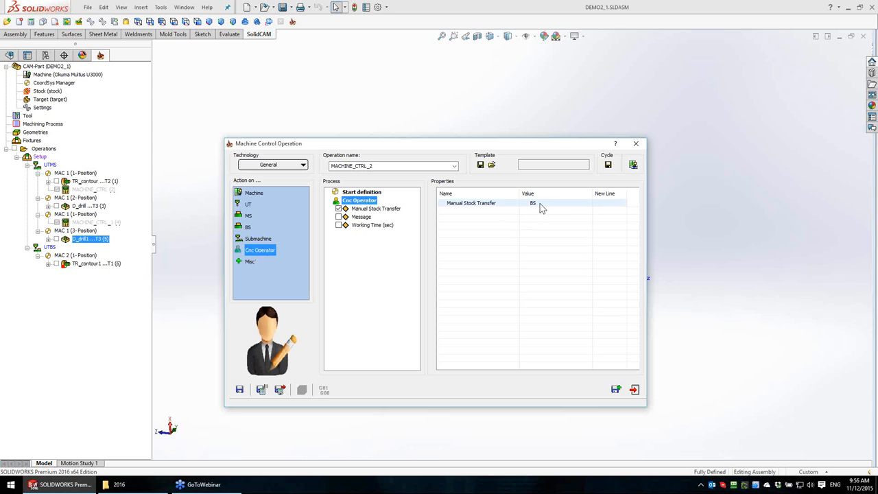
{"action": "left_click", "coordinate": [261, 389]}
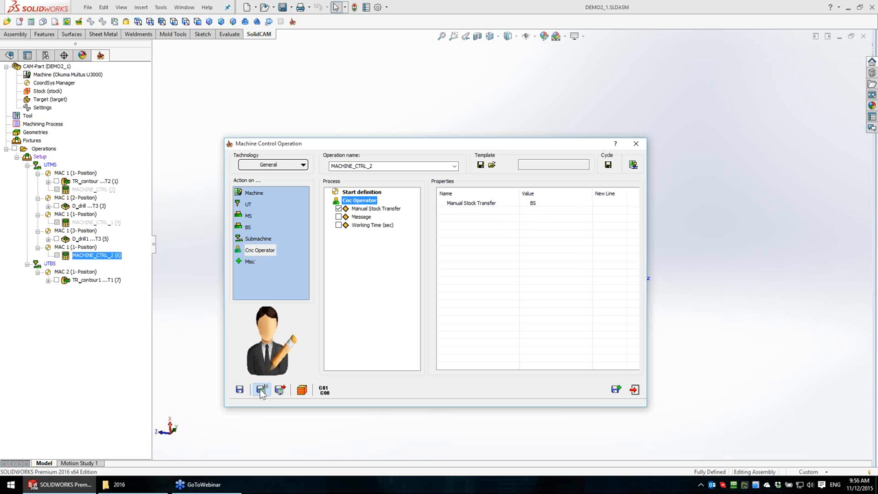
{"action": "left_click", "coordinate": [634, 389]}
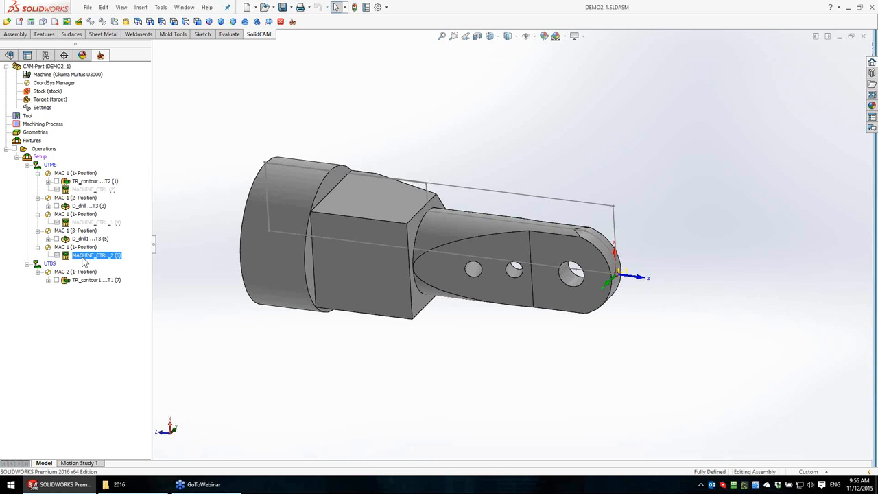
Step: Inspect the TR_contour1 operation against the part and select the first machine control operation
{"action": "left_click", "coordinate": [72, 281]}
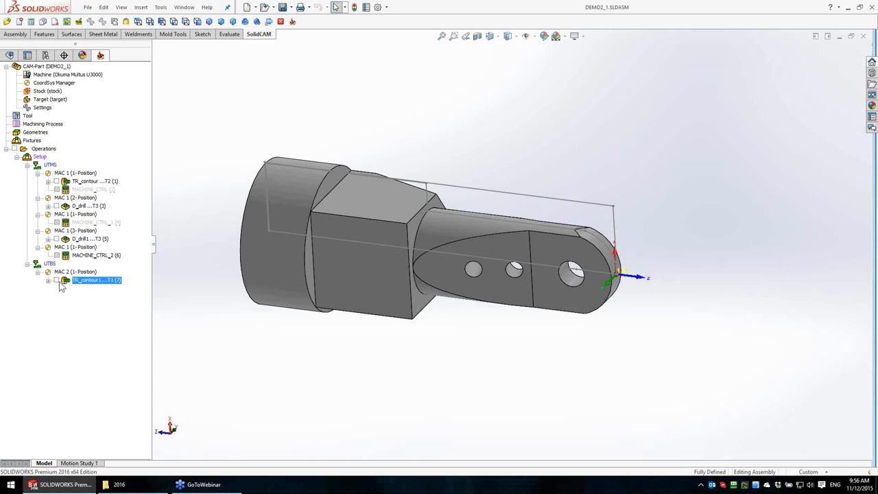
{"action": "left_click", "coordinate": [57, 281]}
{"action": "middle_click_drag", "start_coordinate": [225, 193], "coordinate": [269, 168]}
{"action": "left_click", "coordinate": [58, 282]}
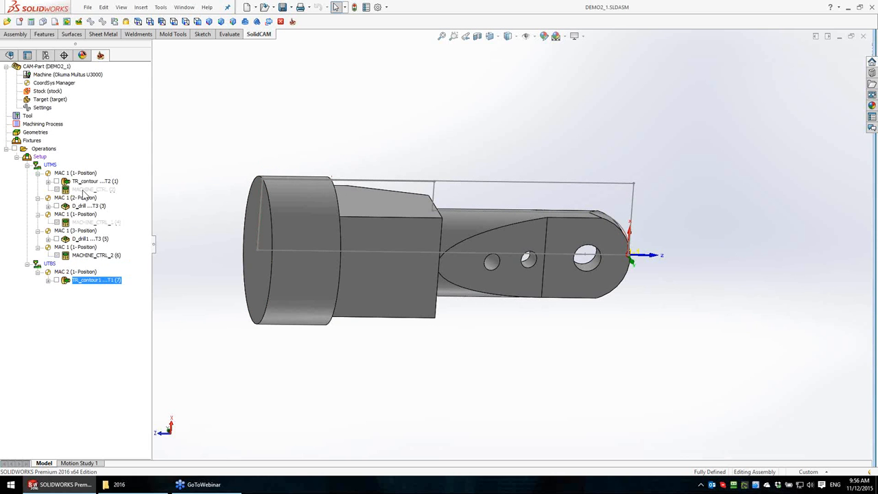
{"action": "left_click", "coordinate": [84, 190]}
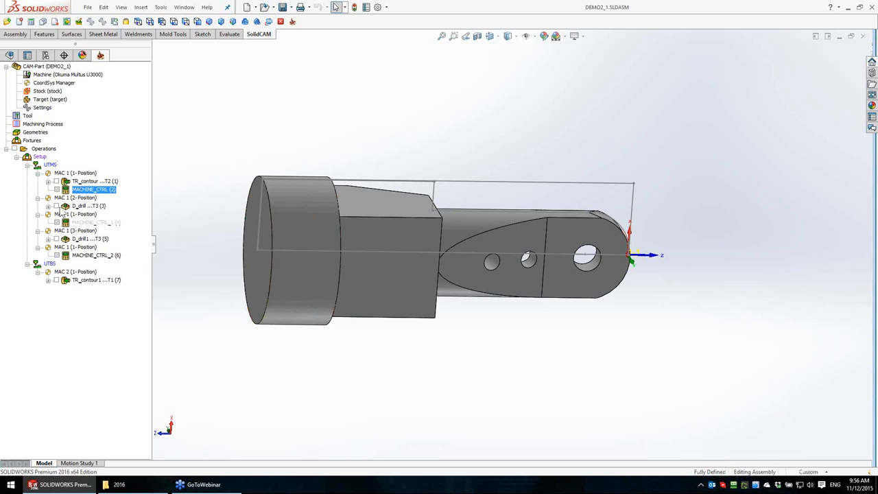
Step: Open the machine simulation for all operations and frame the part, turning head and both spindles
{"action": "right_click", "coordinate": [53, 149]}
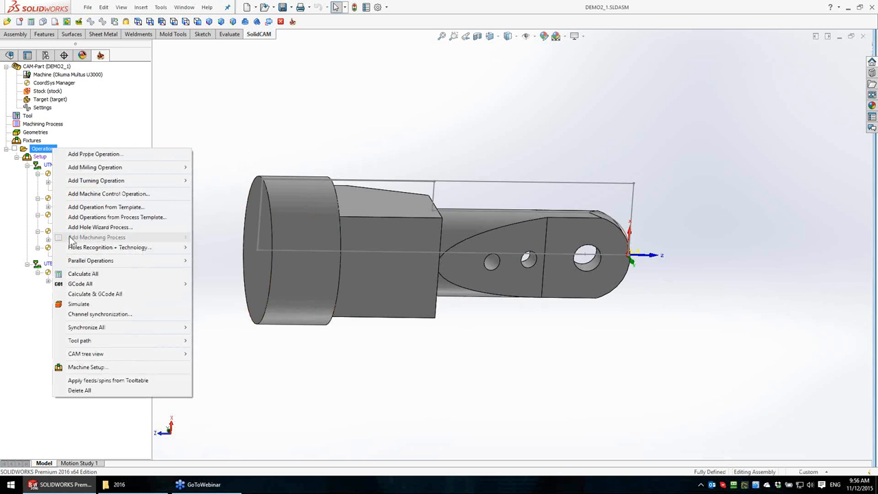
{"action": "left_click", "coordinate": [81, 304]}
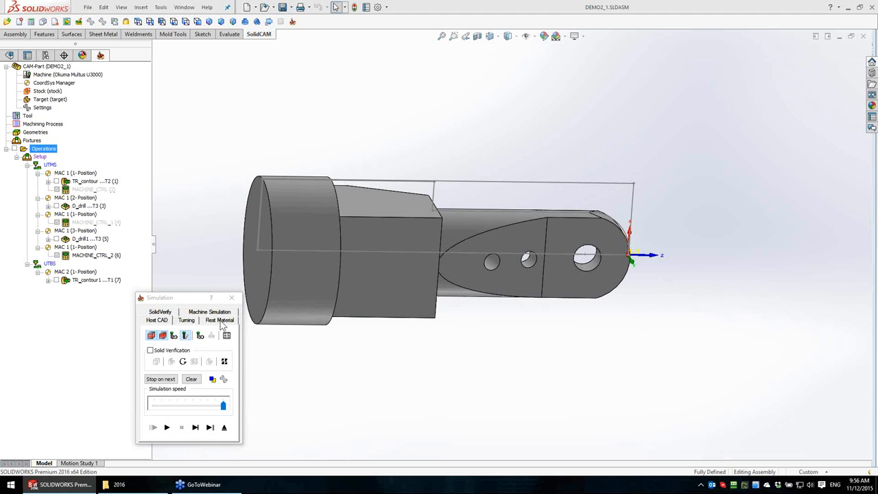
{"action": "left_click", "coordinate": [219, 313]}
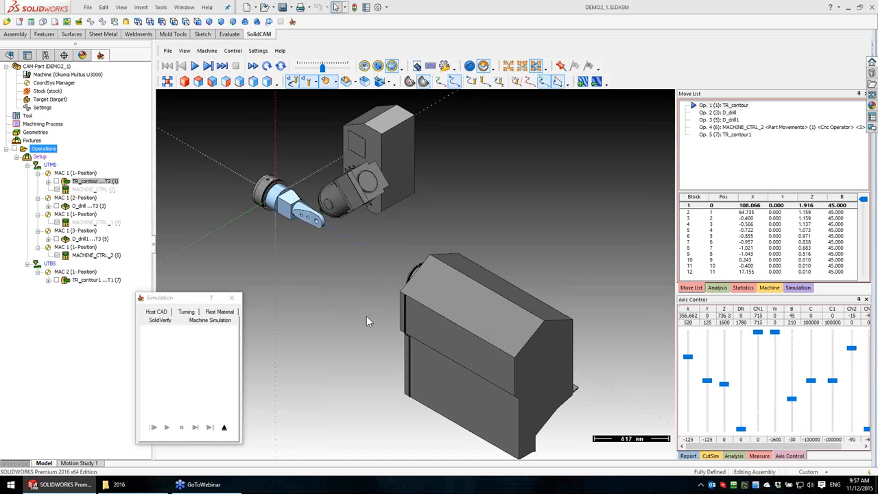
{"action": "left_click_drag", "start_coordinate": [181, 302], "coordinate": [64, 309]}
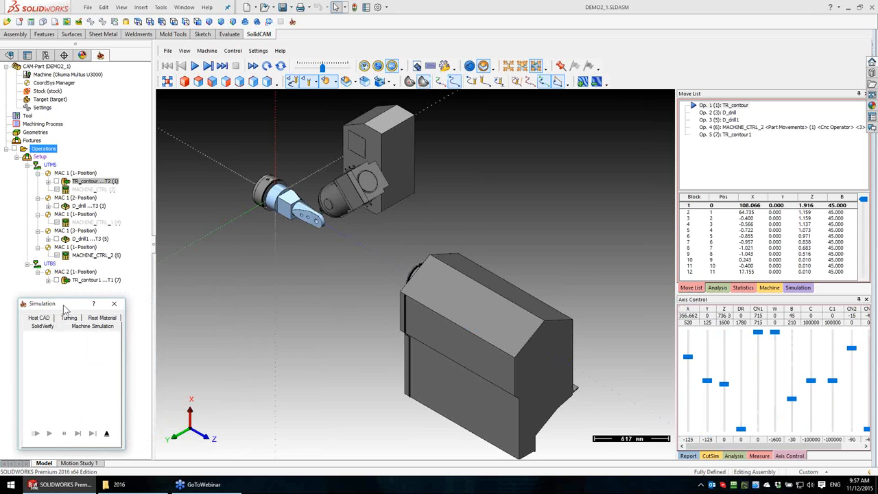
{"action": "middle_click_drag", "start_coordinate": [364, 302], "coordinate": [456, 276]}
{"action": "scroll", "coordinate": [334, 291], "scroll_direction": "up", "scroll_amount": 3}
Step: Step through the TR_contour moves to the start of D_drill, examine the milling head's orientation at the part, and exit the simulation
{"action": "left_click", "coordinate": [789, 206]}
{"action": "key", "text": "Down"}
{"action": "key", "text": "Down"}
{"action": "key", "text": "Down"}
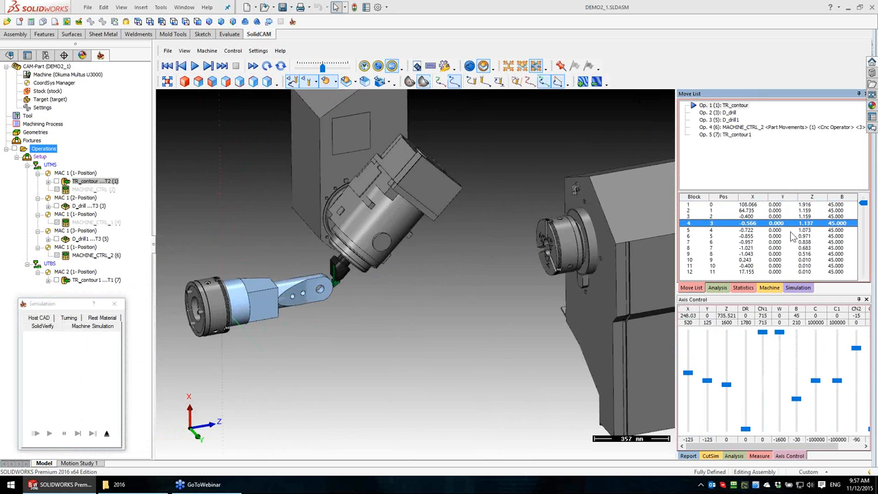
{"action": "key", "text": "Down"}
{"action": "key", "text": "Down"}
{"action": "key", "text": "Down"}
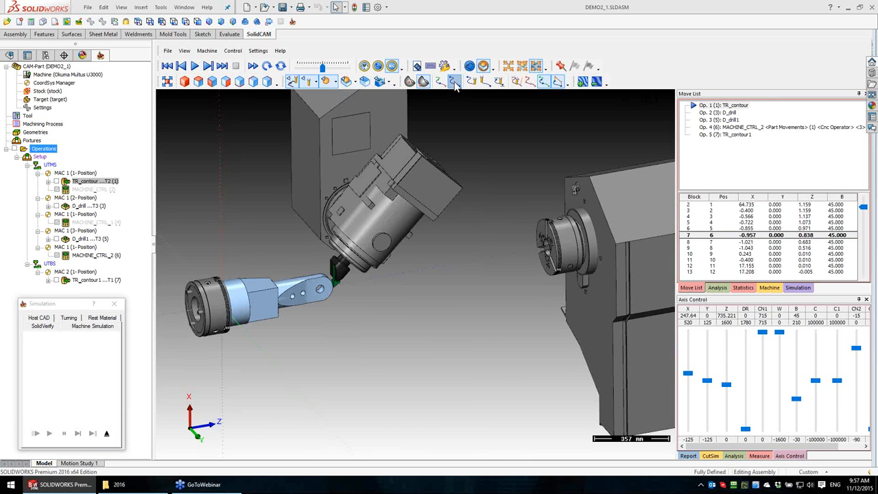
{"action": "key", "text": "Down"}
{"action": "key", "text": "Down"}
{"action": "key", "text": "Down"}
{"action": "key", "text": "Down"}
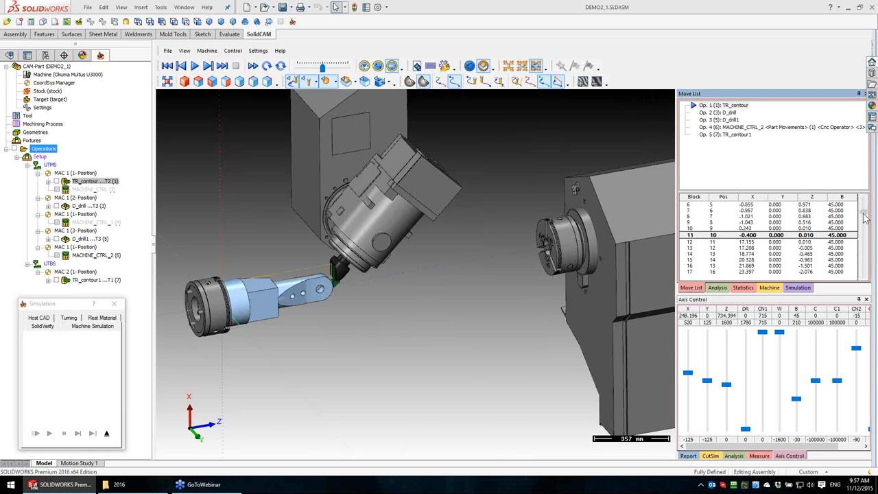
{"action": "left_click_drag", "start_coordinate": [864, 215], "coordinate": [864, 277]}
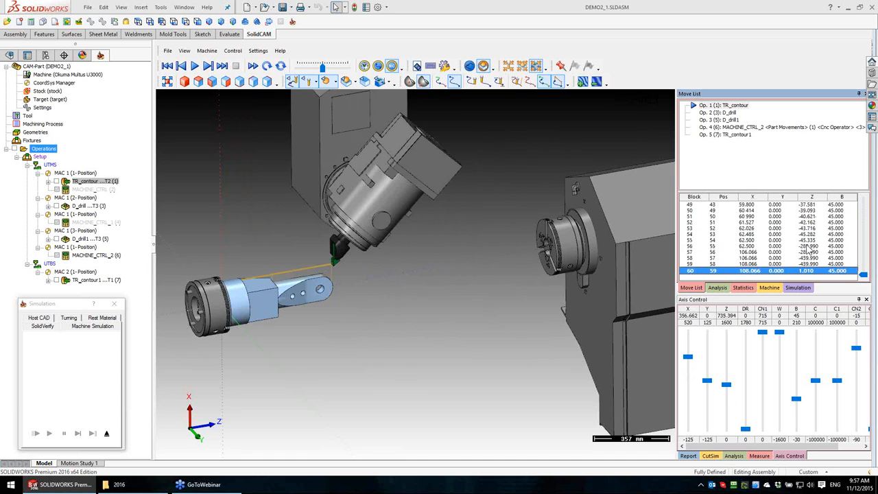
{"action": "key", "text": "Down"}
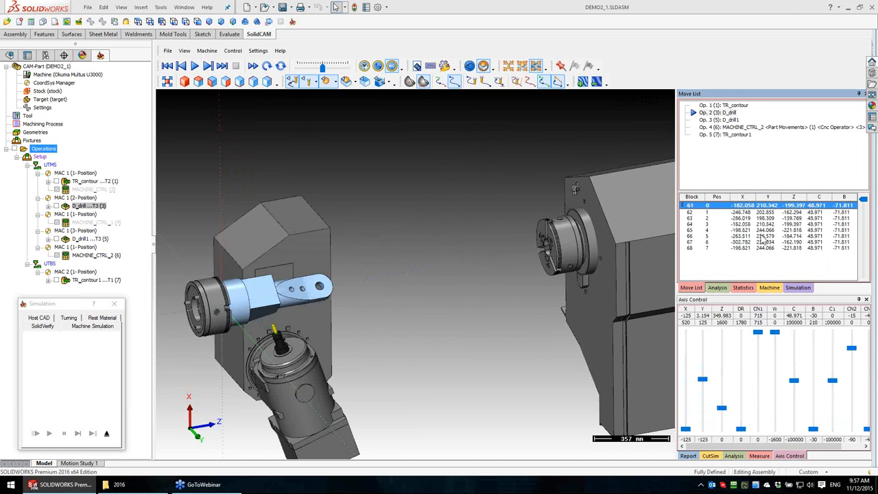
{"action": "middle_click_drag", "start_coordinate": [459, 300], "coordinate": [398, 302]}
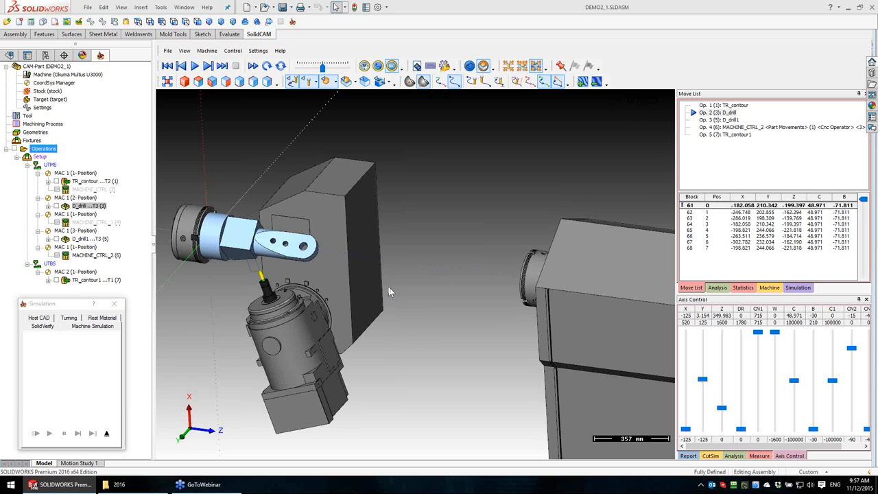
{"action": "left_click", "coordinate": [107, 434]}
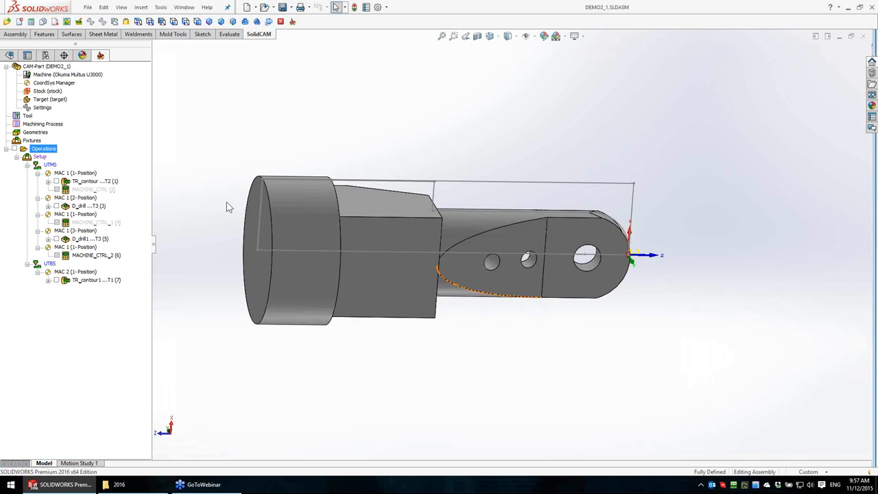
Step: Choose First Angles Pair for the 5th axis in D_drill's motion control and close the operation
{"action": "double_click", "coordinate": [89, 206]}
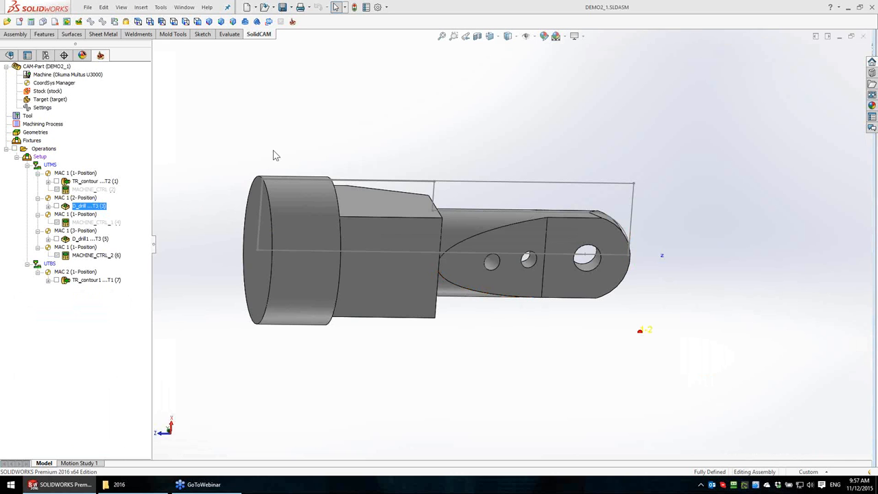
{"action": "left_click", "coordinate": [244, 142]}
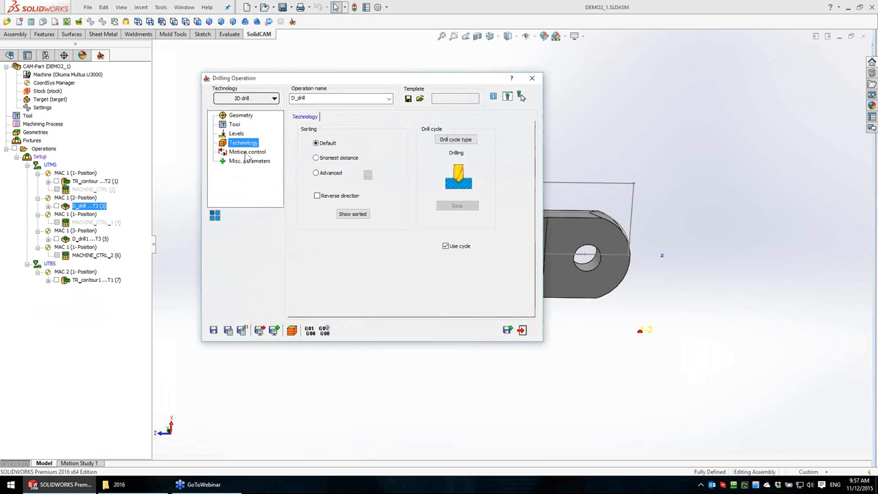
{"action": "left_click", "coordinate": [248, 152]}
{"action": "left_click", "coordinate": [446, 129]}
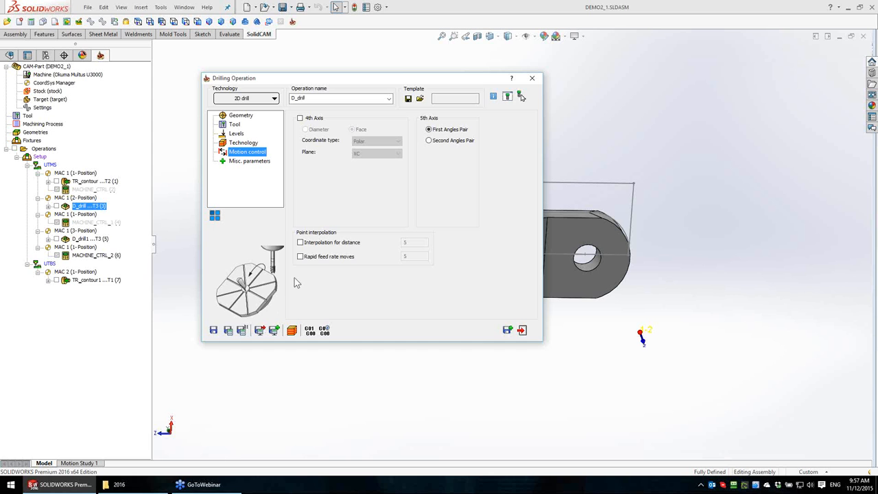
{"action": "left_click", "coordinate": [524, 331]}
Step: Check the 5th axis angles pair in D_drill1's motion control, close the operation and view the part from another angle
{"action": "left_click", "coordinate": [90, 239]}
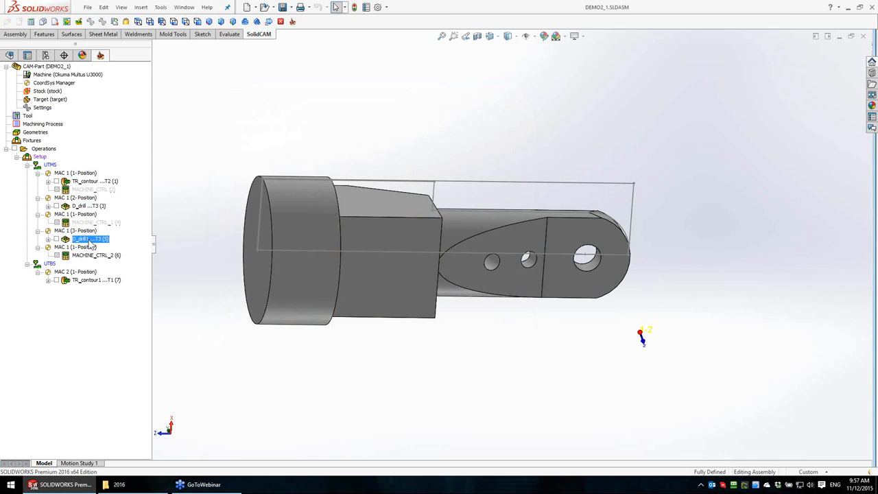
{"action": "double_click", "coordinate": [90, 240]}
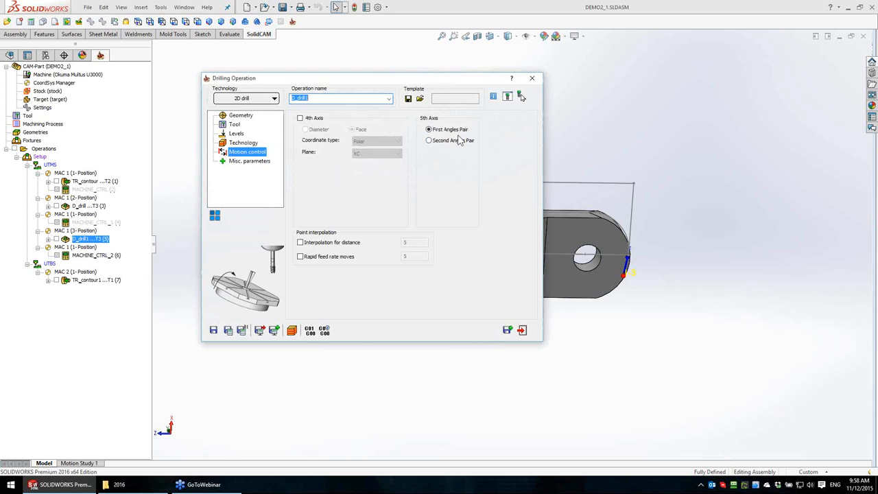
{"action": "left_click", "coordinate": [521, 330]}
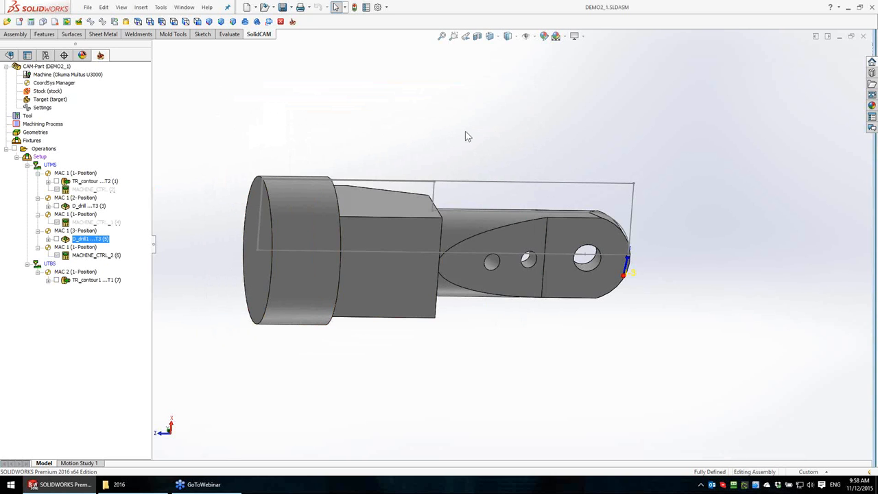
{"action": "middle_click_drag", "start_coordinate": [486, 125], "coordinate": [373, 167]}
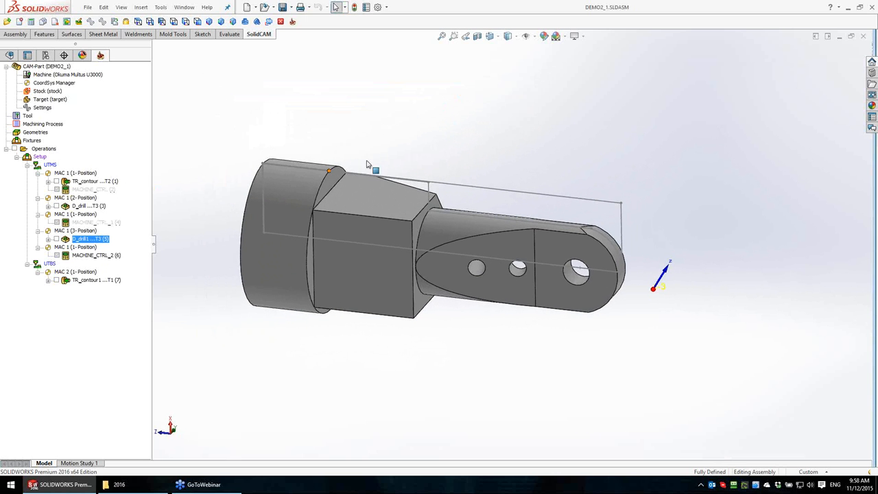
Step: Simulate all operations on the machine through TR_contour1, inspect the milling head at the part on the second spindle, and exit the simulation
{"action": "right_click", "coordinate": [44, 148]}
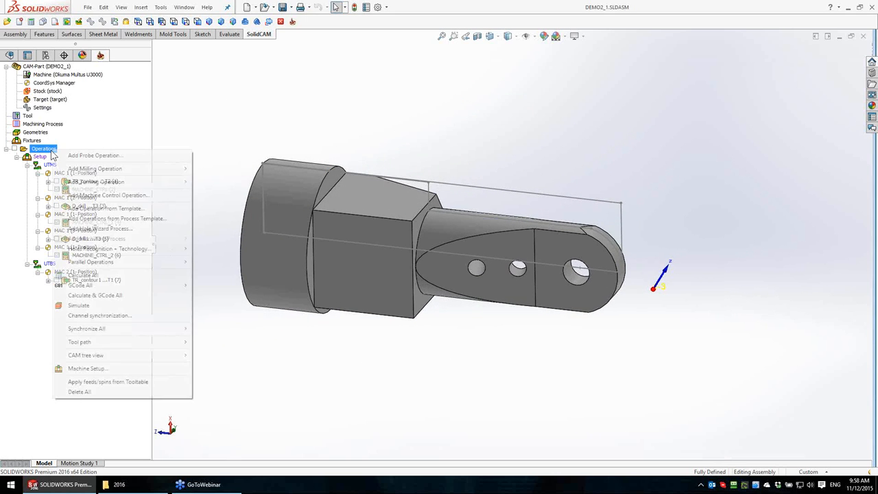
{"action": "left_click", "coordinate": [91, 305]}
{"action": "left_click", "coordinate": [96, 319]}
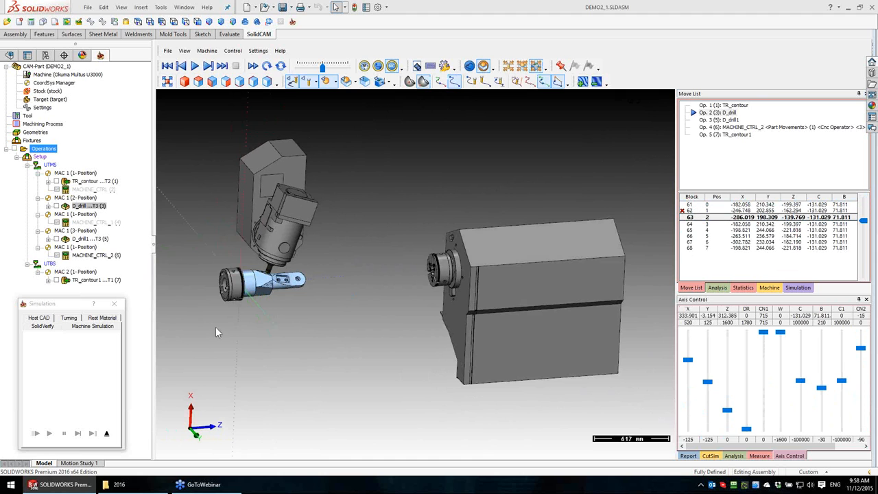
{"action": "scroll", "coordinate": [311, 295], "scroll_direction": "up", "scroll_amount": 10}
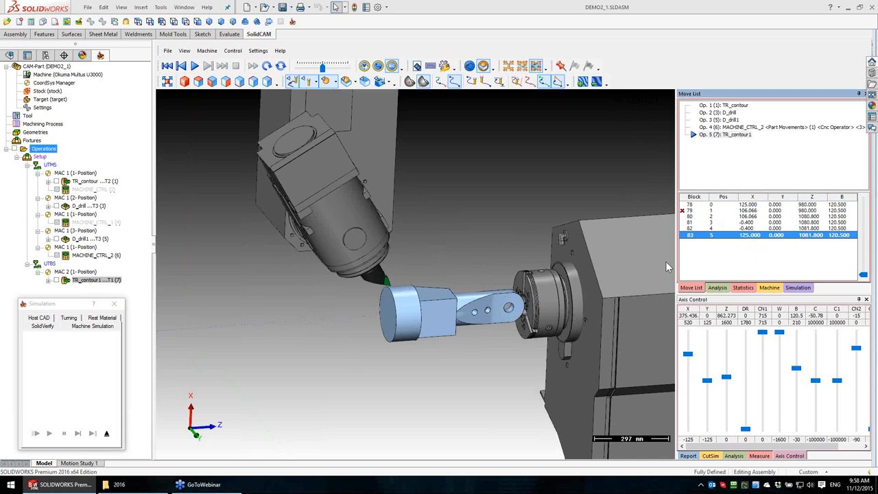
{"action": "middle_click_drag", "start_coordinate": [416, 299], "coordinate": [396, 286]}
{"action": "scroll", "coordinate": [396, 286], "scroll_direction": "up", "scroll_amount": 4}
{"action": "scroll", "coordinate": [417, 309], "scroll_direction": "down", "scroll_amount": 9}
{"action": "middle_click_drag", "start_coordinate": [435, 320], "coordinate": [439, 340]}
{"action": "left_click", "coordinate": [106, 433]}
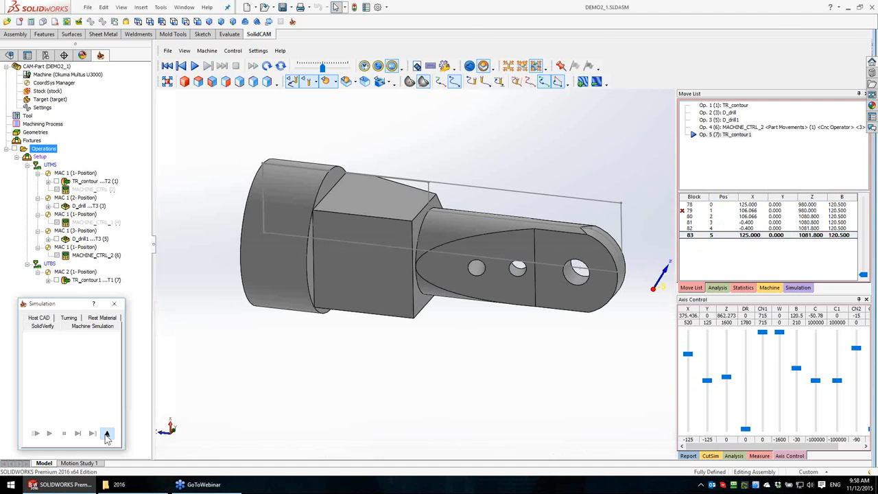
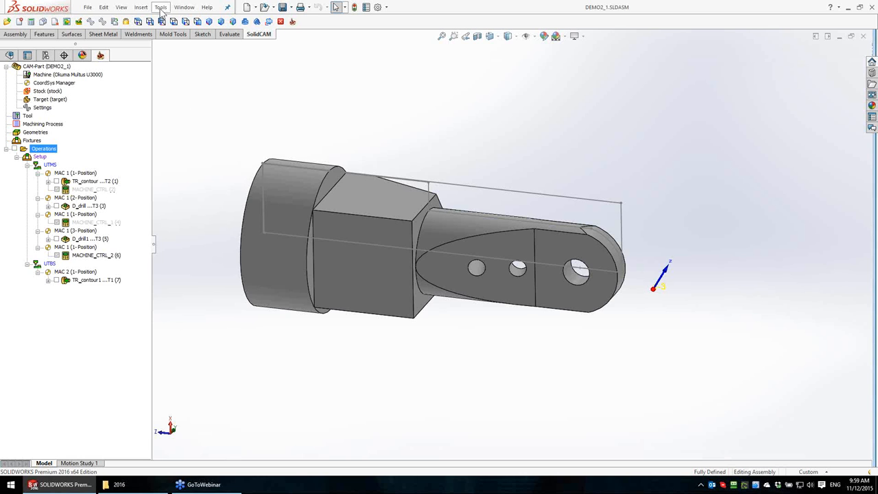
Step: Open the DEMO3.PRT CAM-Part from the 2016 folder
{"action": "left_click", "coordinate": [163, 10]}
{"action": "mouse_move", "coordinate": [181, 51]}
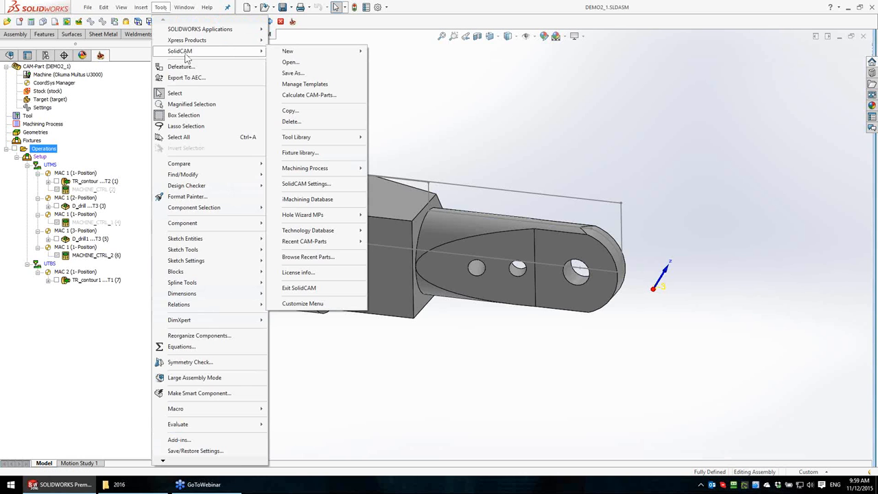
{"action": "left_click", "coordinate": [287, 63]}
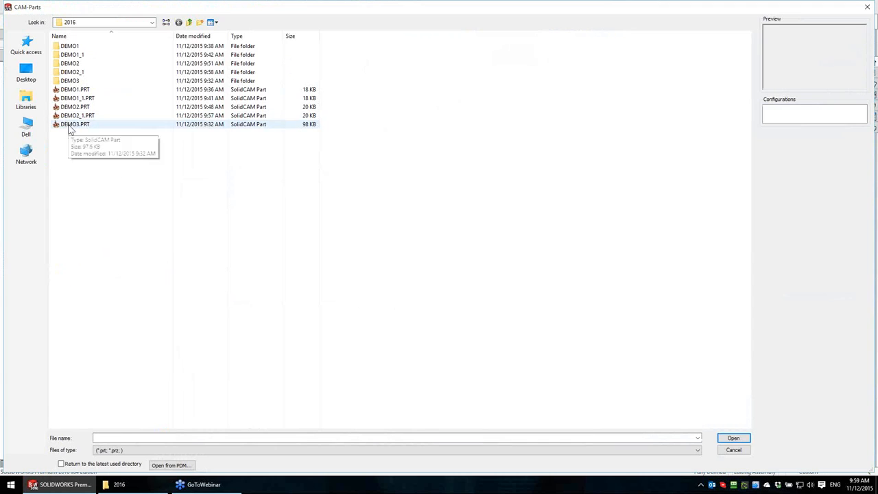
{"action": "left_click", "coordinate": [72, 124]}
{"action": "left_click", "coordinate": [731, 439]}
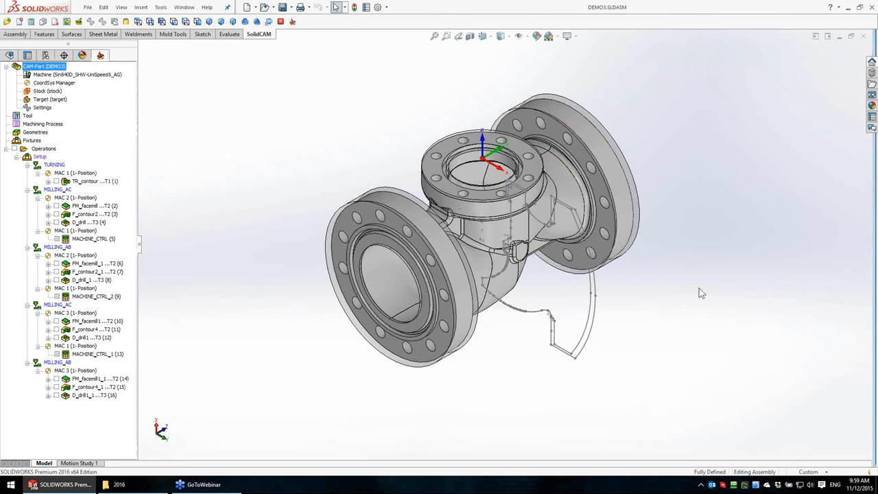
Step: Examine the DEMO3 valve body from several angles, highlighting the bolt-hole face of the upper flange
{"action": "middle_click_drag", "start_coordinate": [715, 239], "coordinate": [704, 206]}
{"action": "scroll", "coordinate": [518, 180], "scroll_direction": "up", "scroll_amount": 2}
{"action": "scroll", "coordinate": [512, 197], "scroll_direction": "down", "scroll_amount": 2}
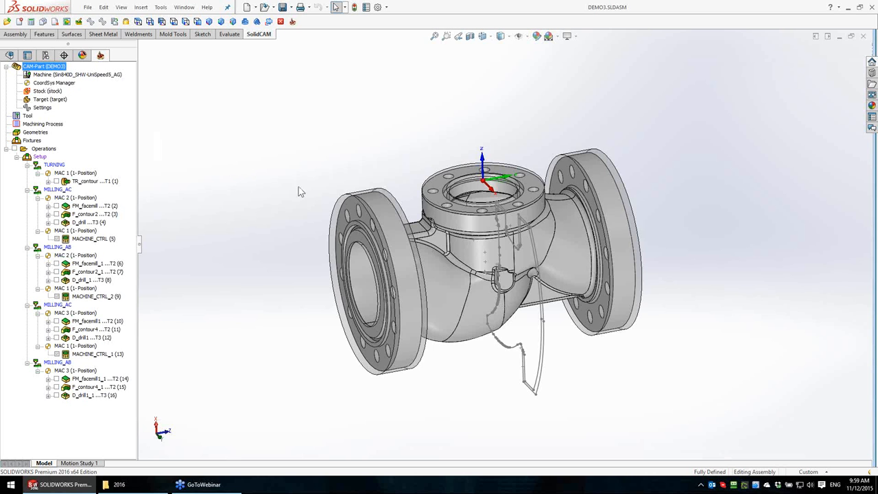
{"action": "middle_click_drag", "start_coordinate": [299, 188], "coordinate": [304, 171]}
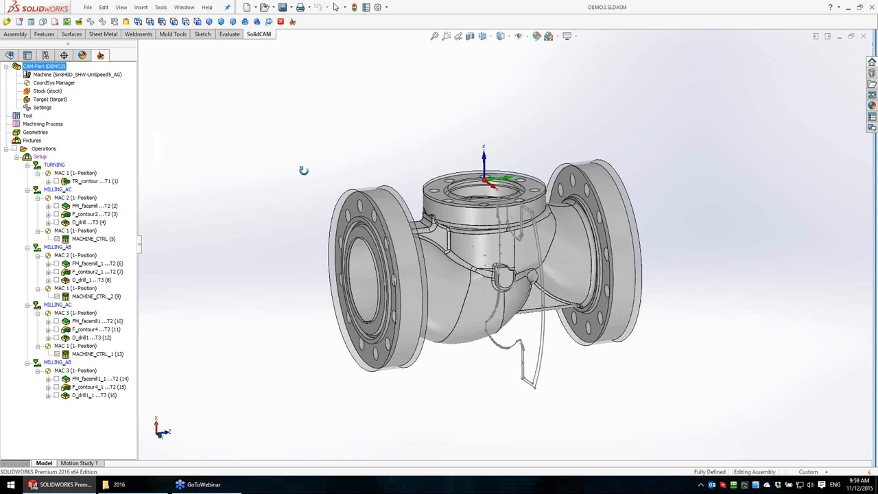
{"action": "scroll", "coordinate": [517, 226], "scroll_direction": "up", "scroll_amount": 4}
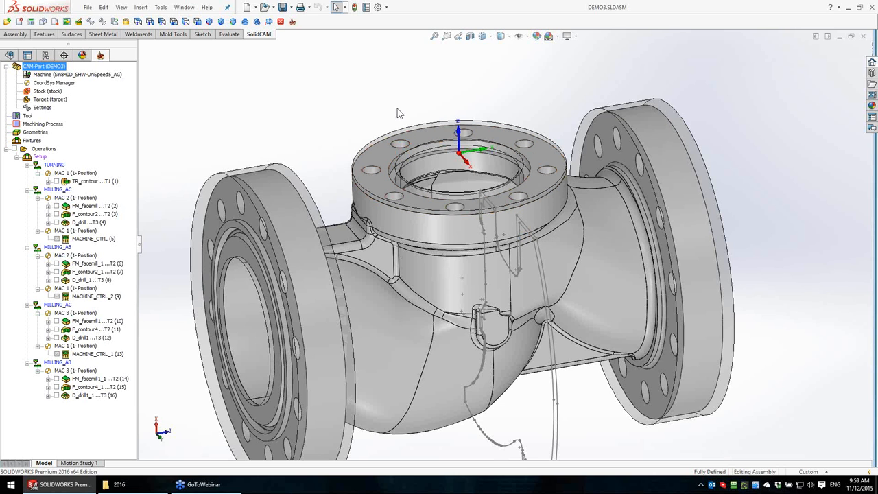
{"action": "left_click", "coordinate": [383, 160]}
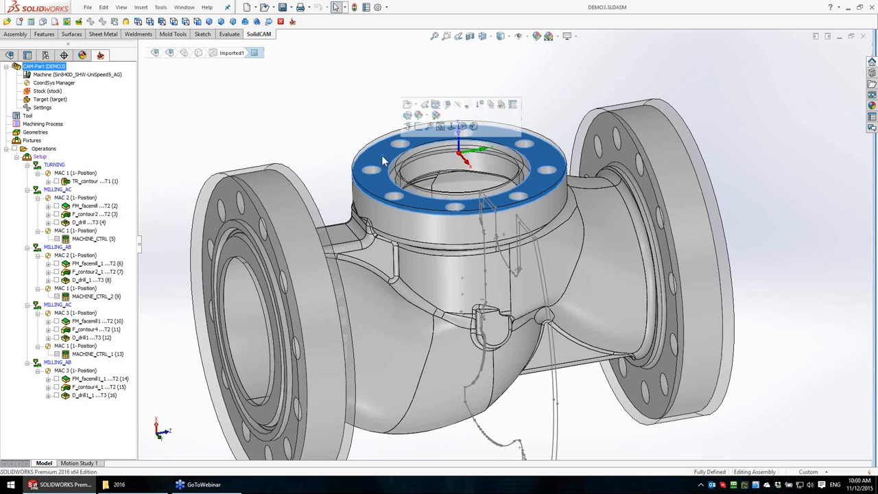
{"action": "scroll", "coordinate": [579, 295], "scroll_direction": "up", "scroll_amount": 1}
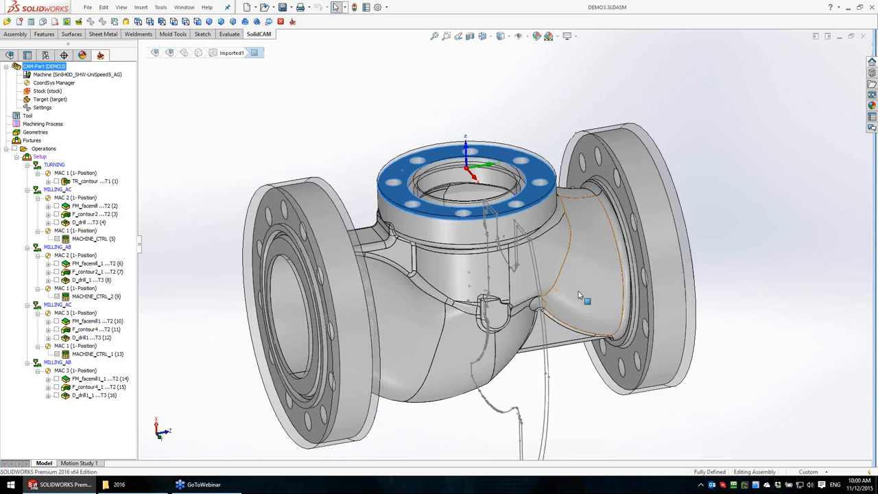
{"action": "scroll", "coordinate": [579, 295], "scroll_direction": "up", "scroll_amount": 4}
{"action": "scroll", "coordinate": [466, 210], "scroll_direction": "down", "scroll_amount": 2}
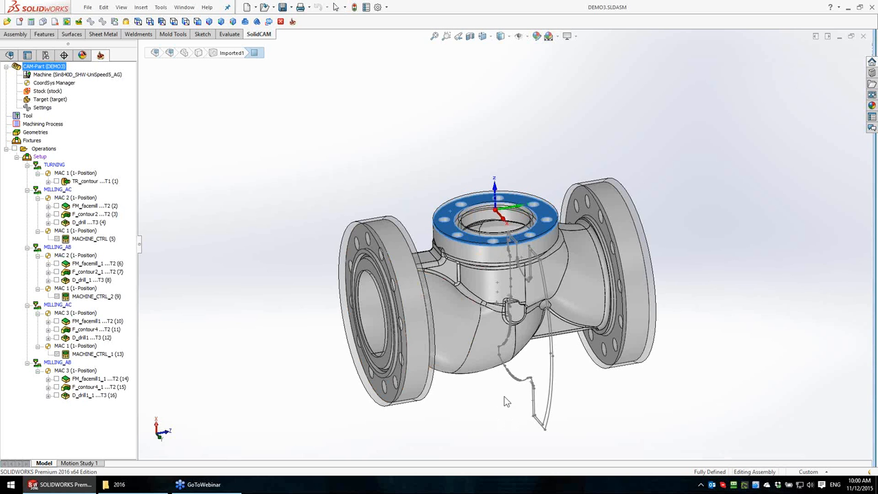
{"action": "mouse_move", "coordinate": [505, 402]}
{"action": "middle_mouse_down"}
{"action": "mouse_move", "coordinate": [506, 416]}
{"action": "mouse_move", "coordinate": [504, 403]}
{"action": "middle_mouse_up"}
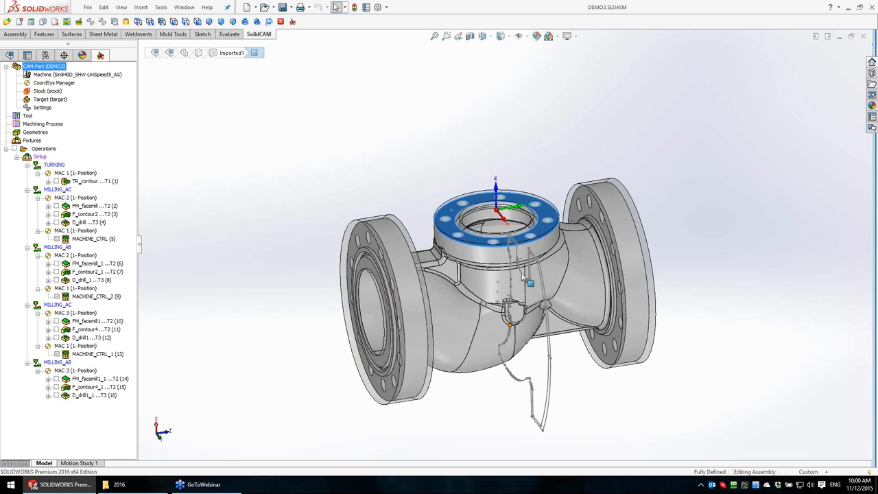
{"action": "scroll", "coordinate": [535, 236], "scroll_direction": "down", "scroll_amount": 3}
{"action": "scroll", "coordinate": [446, 223], "scroll_direction": "down", "scroll_amount": 2}
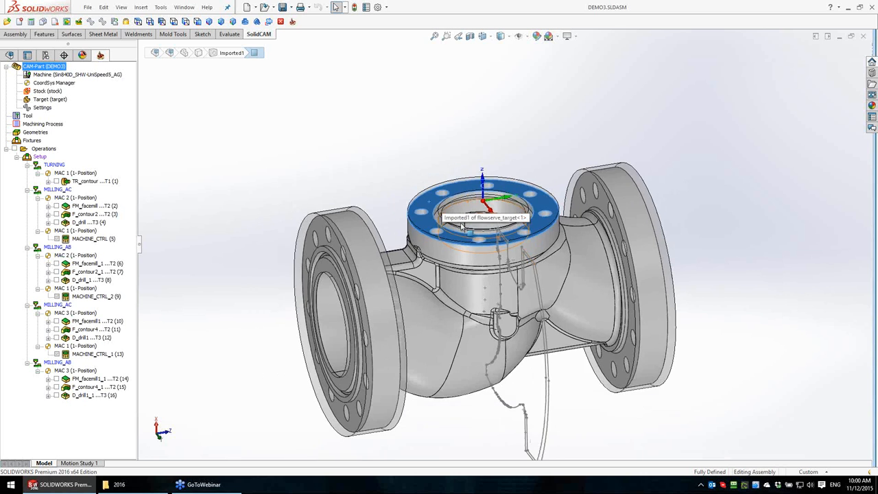
{"action": "scroll", "coordinate": [463, 227], "scroll_direction": "down", "scroll_amount": 2}
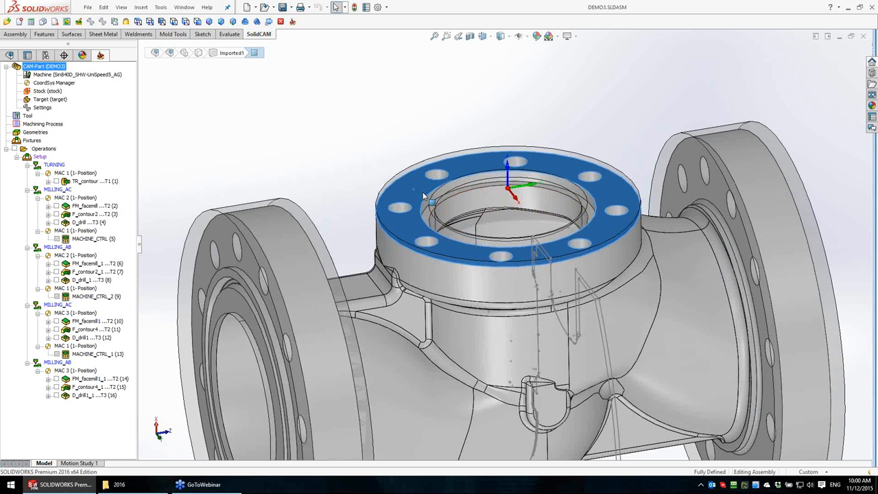
Step: Highlight the upper flange's face and inner bore to review the area to machine there
{"action": "left_click", "coordinate": [374, 156]}
{"action": "mouse_move", "coordinate": [374, 156]}
{"action": "middle_mouse_down"}
{"action": "mouse_move", "coordinate": [377, 129]}
{"action": "mouse_move", "coordinate": [369, 146]}
{"action": "middle_mouse_up"}
{"action": "left_click", "coordinate": [426, 189]}
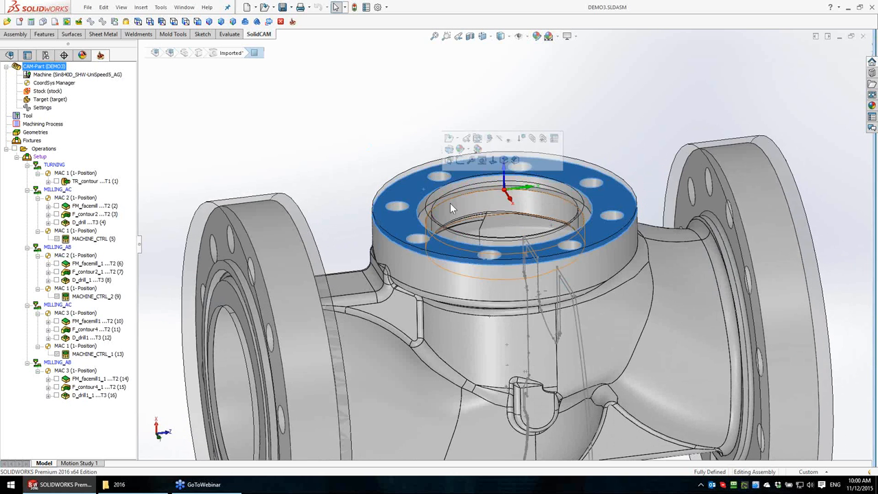
{"action": "left_click", "coordinate": [457, 203]}
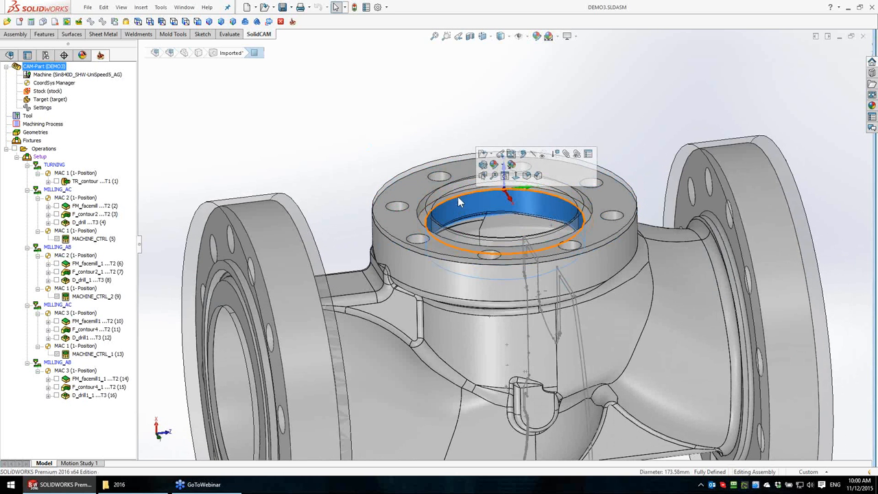
{"action": "scroll", "coordinate": [498, 286], "scroll_direction": "up", "scroll_amount": 6}
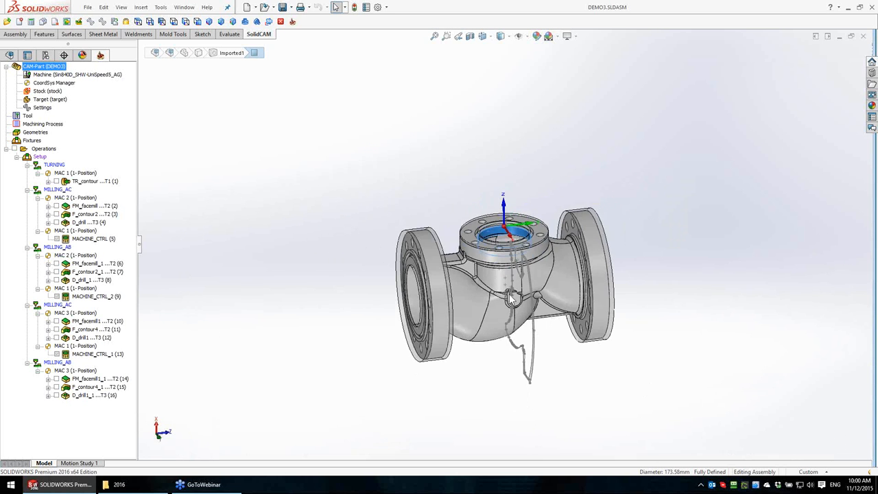
Step: Highlight the bolt-hole face of a side flange, examine both side flanges and clear the selection
{"action": "scroll", "coordinate": [514, 299], "scroll_direction": "down", "scroll_amount": 2}
{"action": "middle_click_drag", "start_coordinate": [421, 310], "coordinate": [340, 219]}
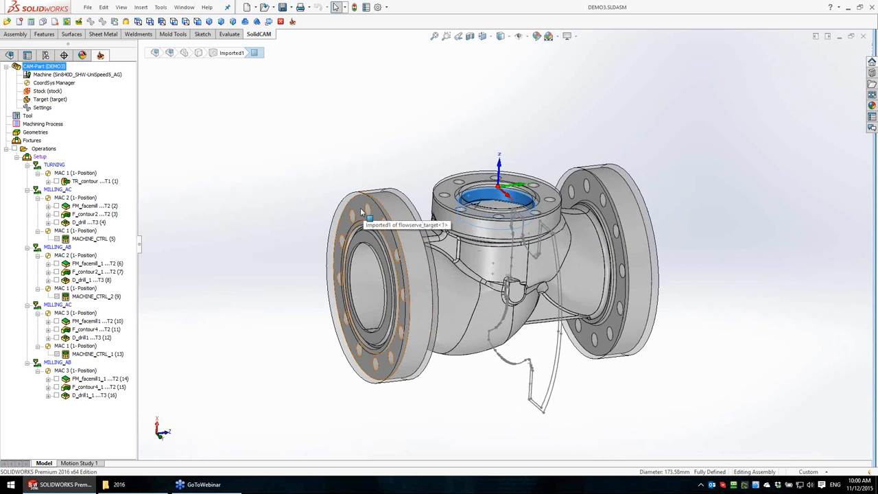
{"action": "left_click", "coordinate": [361, 208]}
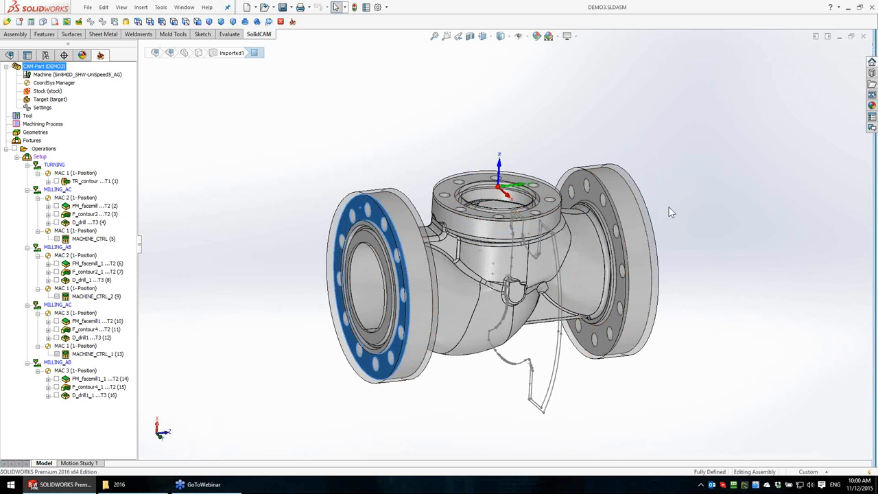
{"action": "middle_click_drag", "start_coordinate": [671, 212], "coordinate": [690, 220]}
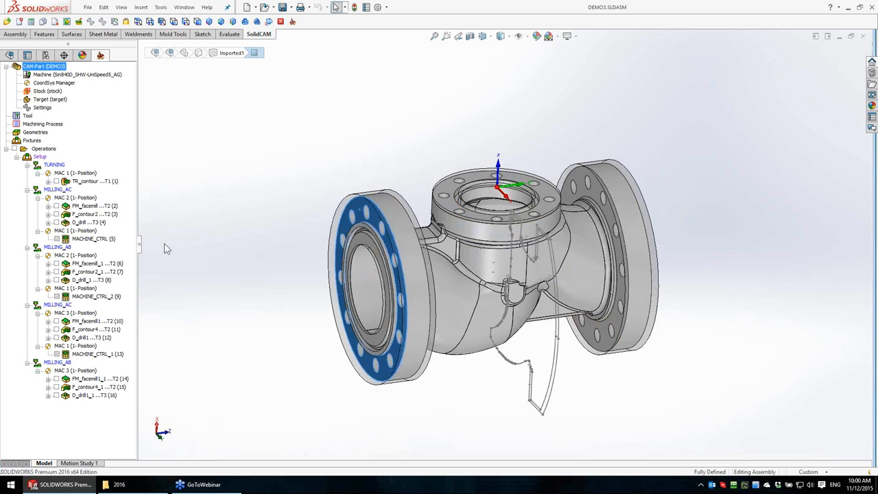
{"action": "left_click", "coordinate": [262, 249]}
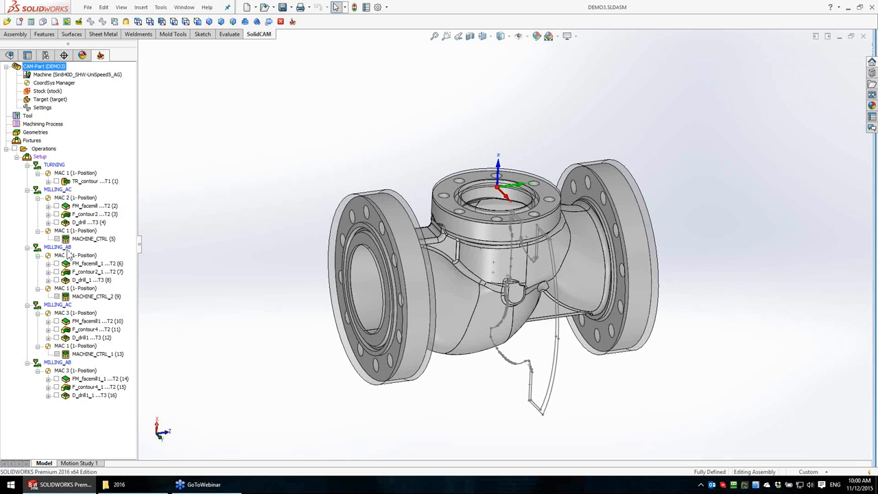
Step: Review the MAC 1, MAC 2 and MAC 3 coordinate systems on the valve body in the CoordSys Manager and close it
{"action": "mouse_move", "coordinate": [255, 172]}
{"action": "middle_mouse_down"}
{"action": "mouse_move", "coordinate": [298, 143]}
{"action": "mouse_move", "coordinate": [270, 173]}
{"action": "middle_mouse_up"}
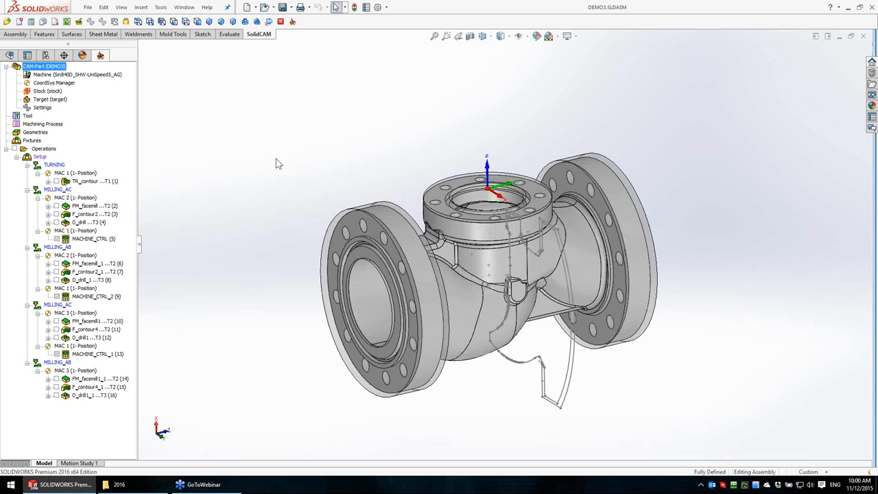
{"action": "mouse_move", "coordinate": [343, 152]}
{"action": "middle_mouse_down"}
{"action": "mouse_move", "coordinate": [361, 165]}
{"action": "mouse_move", "coordinate": [351, 150]}
{"action": "mouse_move", "coordinate": [334, 155]}
{"action": "middle_mouse_up"}
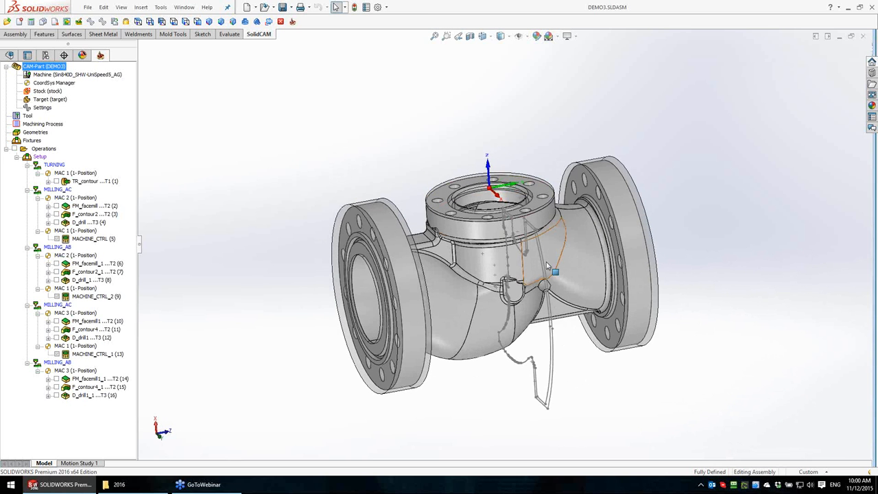
{"action": "middle_click_drag", "start_coordinate": [514, 290], "coordinate": [512, 299]}
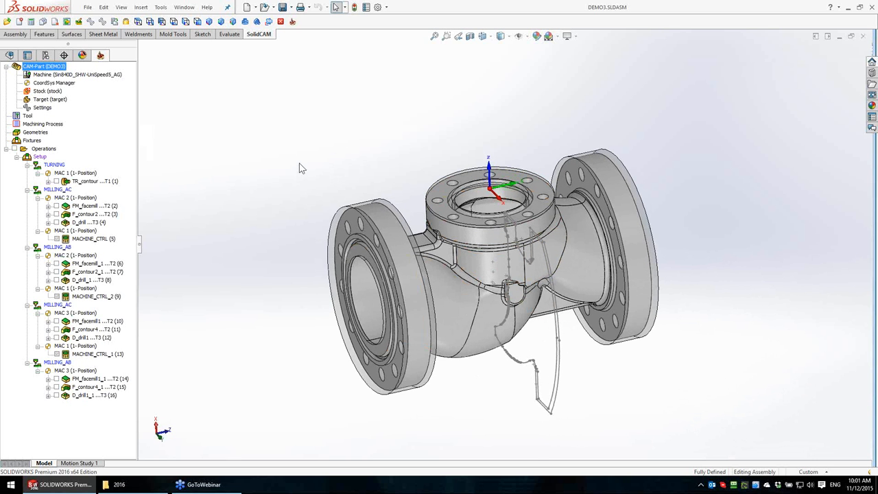
{"action": "mouse_move", "coordinate": [300, 167]}
{"action": "middle_mouse_down"}
{"action": "mouse_move", "coordinate": [302, 153]}
{"action": "mouse_move", "coordinate": [309, 165]}
{"action": "middle_mouse_up"}
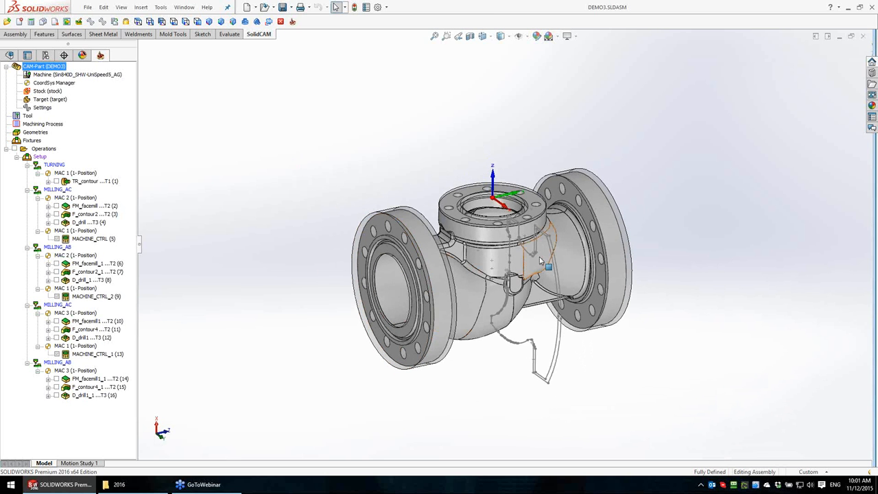
{"action": "scroll", "coordinate": [535, 260], "scroll_direction": "down", "scroll_amount": 3}
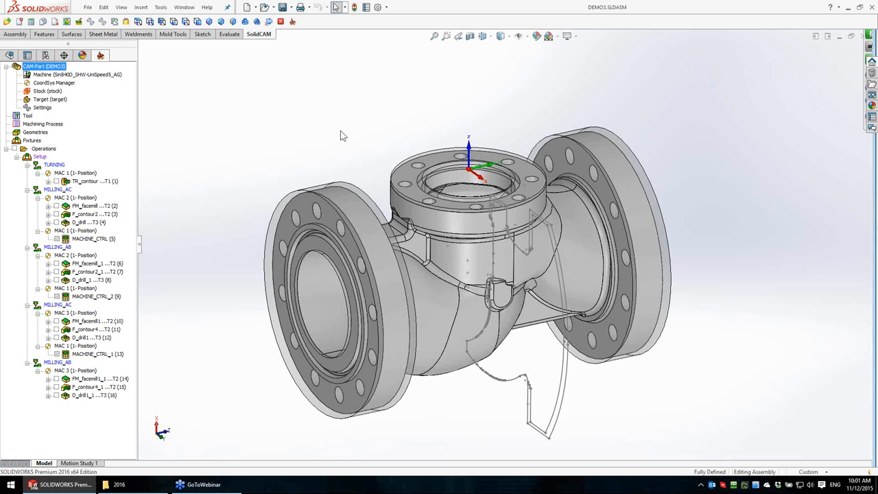
{"action": "double_click", "coordinate": [52, 83]}
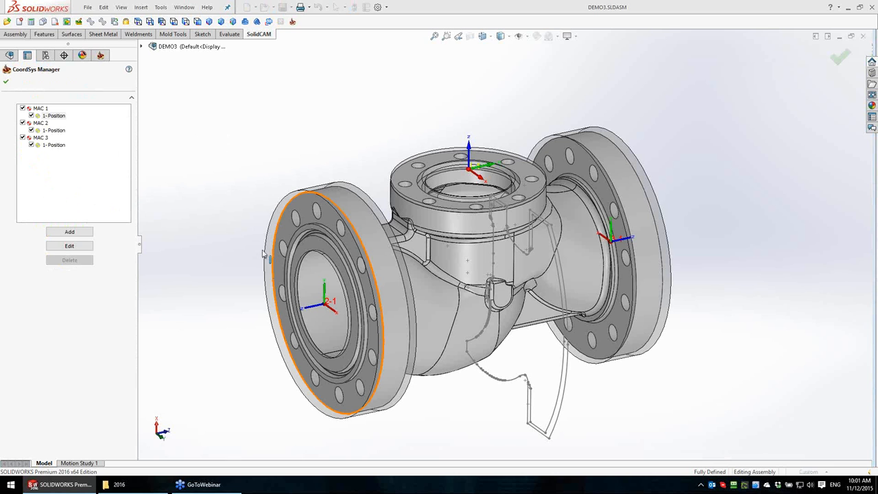
{"action": "left_click", "coordinate": [6, 82]}
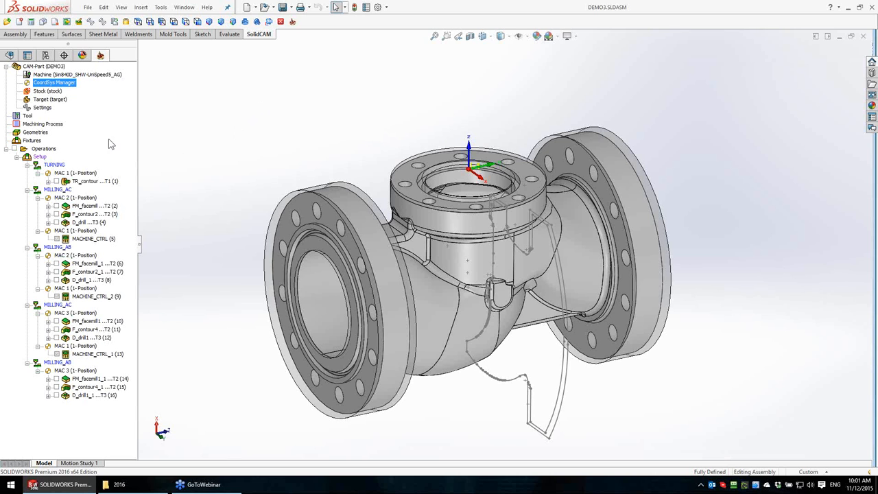
Step: Review the table, home and stock-in placement of the Setup entry in the Machine setup and close it without changes
{"action": "double_click", "coordinate": [41, 157]}
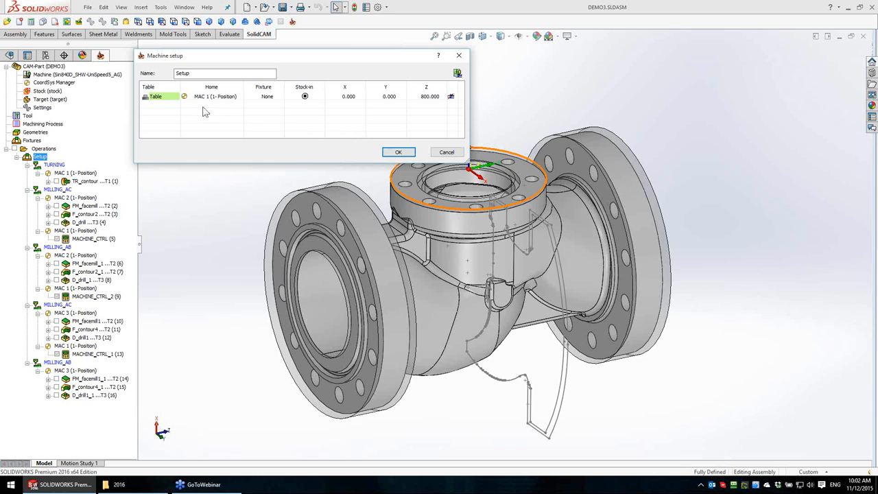
{"action": "left_click", "coordinate": [238, 98]}
{"action": "left_click", "coordinate": [447, 153]}
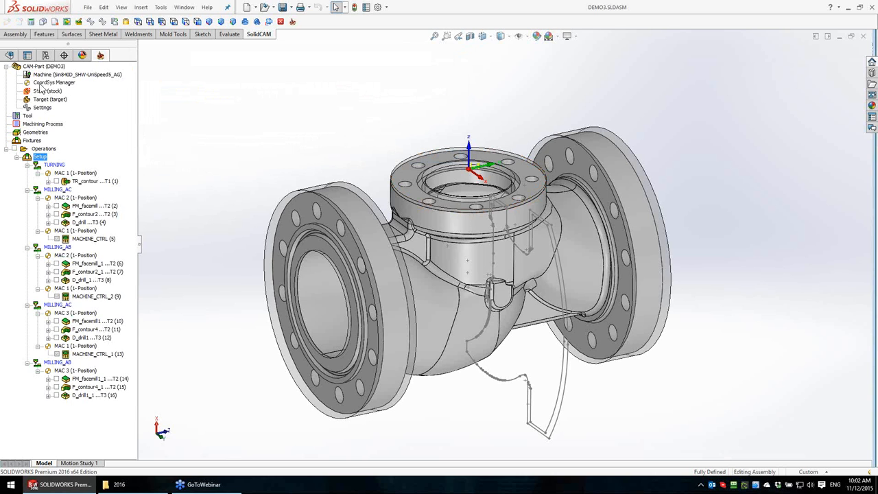
Step: Reopen the CoordSys Manager, examine the coordinate system origins on the three flanges from several angles and close it
{"action": "double_click", "coordinate": [43, 83]}
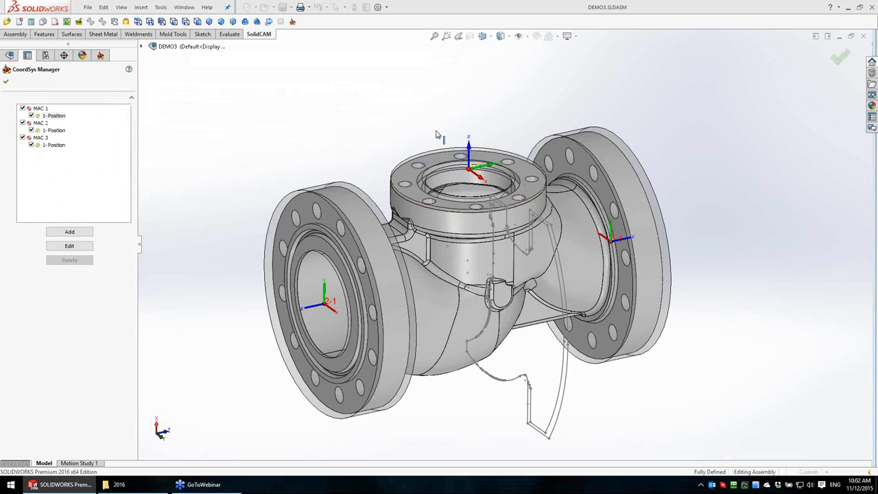
{"action": "middle_click_drag", "start_coordinate": [487, 181], "coordinate": [455, 179]}
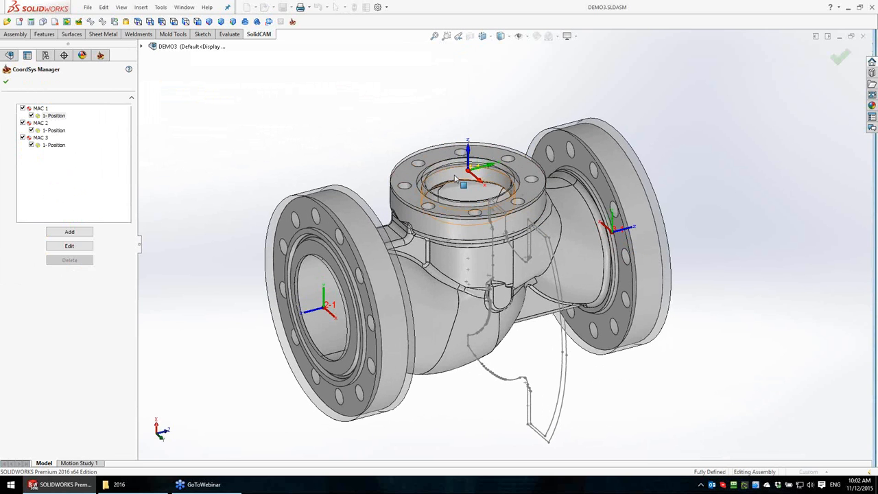
{"action": "middle_click_drag", "start_coordinate": [330, 302], "coordinate": [347, 265]}
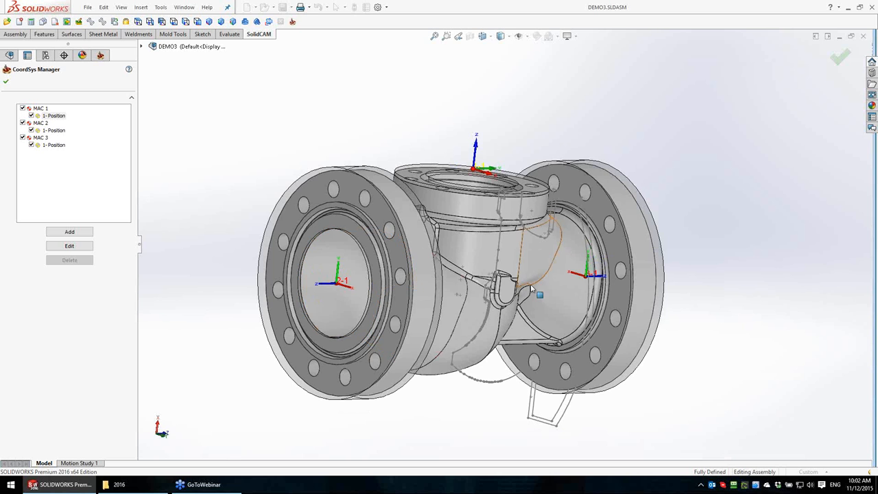
{"action": "middle_click_drag", "start_coordinate": [530, 284], "coordinate": [713, 280]}
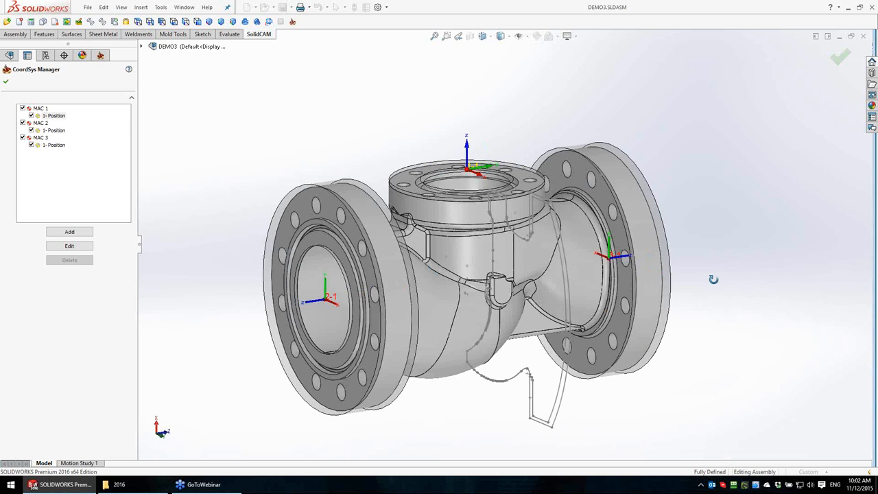
{"action": "left_click", "coordinate": [6, 81]}
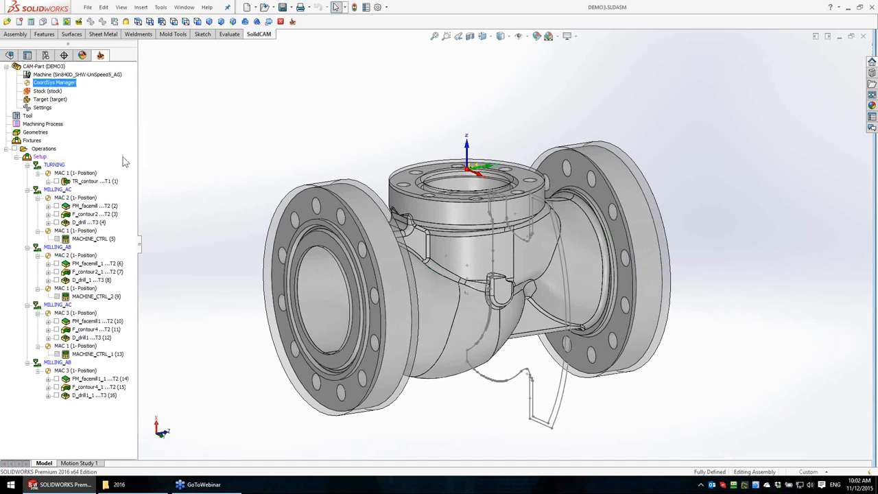
Step: Display the TR_contour turning toolpath, examine it closely on the upper flange's face and bore, and hide it
{"action": "left_click", "coordinate": [61, 182]}
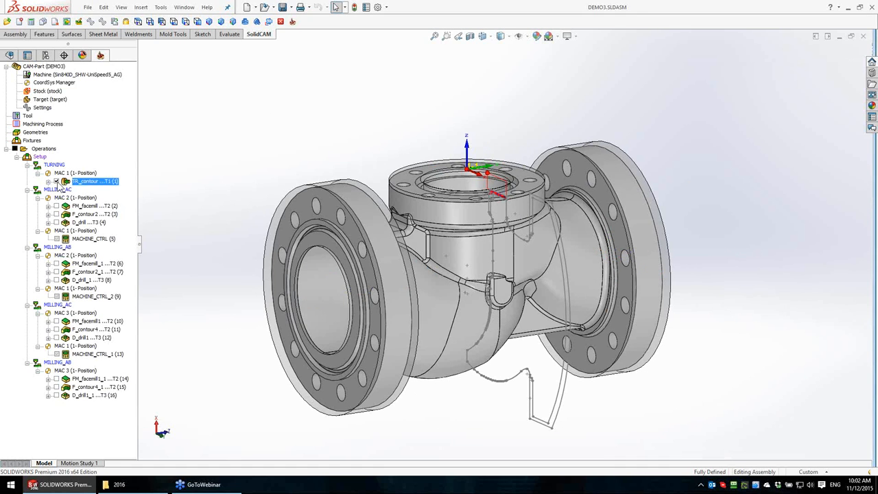
{"action": "middle_click_drag", "start_coordinate": [476, 141], "coordinate": [612, 240]}
{"action": "scroll", "coordinate": [488, 204], "scroll_direction": "down", "scroll_amount": 1}
{"action": "scroll", "coordinate": [488, 205], "scroll_direction": "down", "scroll_amount": 5}
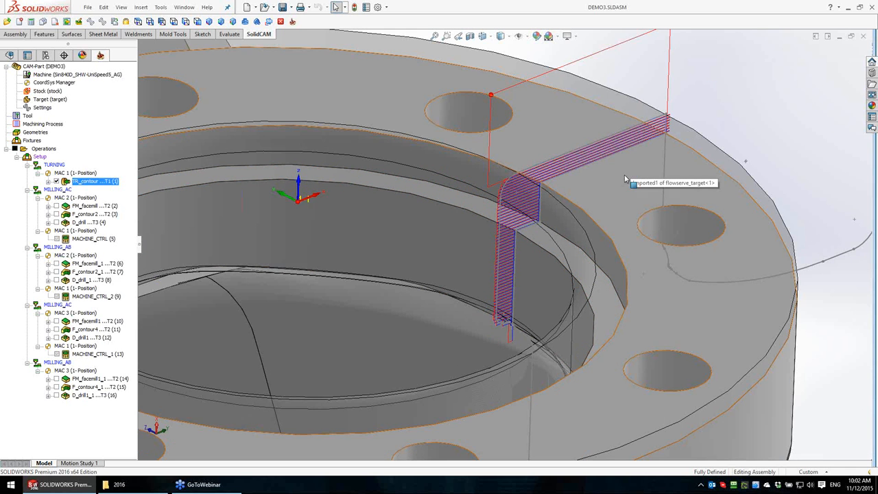
{"action": "scroll", "coordinate": [620, 184], "scroll_direction": "up", "scroll_amount": 6}
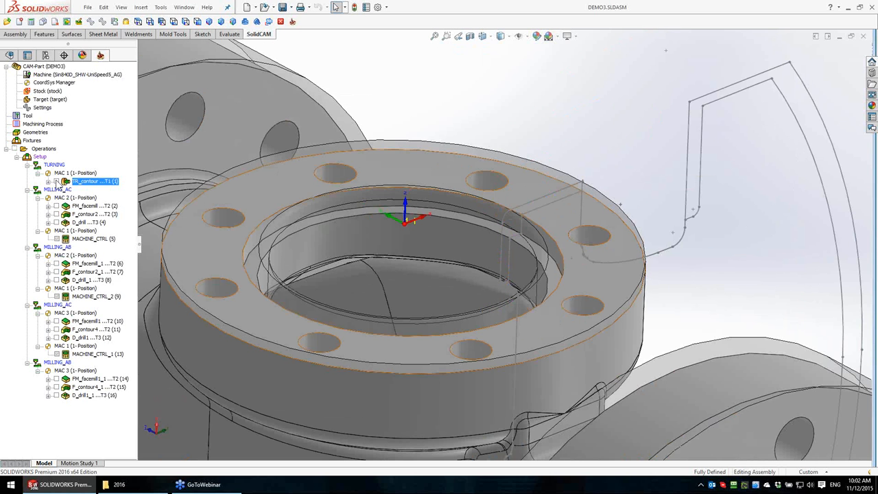
Step: Display the FM_facemill toolpath of operation 2, inspect it on the side flange face-on and edge-on, and hide it
{"action": "left_click", "coordinate": [56, 206]}
{"action": "scroll", "coordinate": [422, 290], "scroll_direction": "up", "scroll_amount": 10}
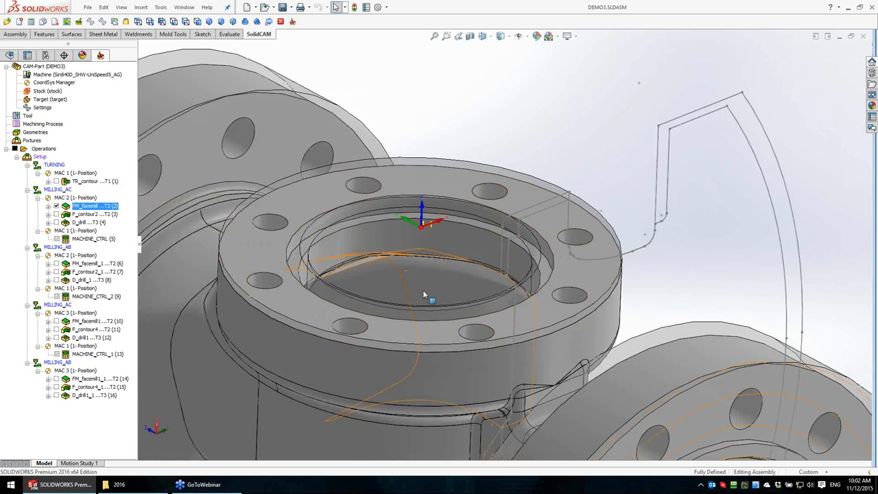
{"action": "mouse_move", "coordinate": [632, 330]}
{"action": "middle_mouse_down"}
{"action": "mouse_move", "coordinate": [624, 298]}
{"action": "mouse_move", "coordinate": [633, 318]}
{"action": "middle_mouse_up"}
{"action": "scroll", "coordinate": [565, 351], "scroll_direction": "down", "scroll_amount": 6}
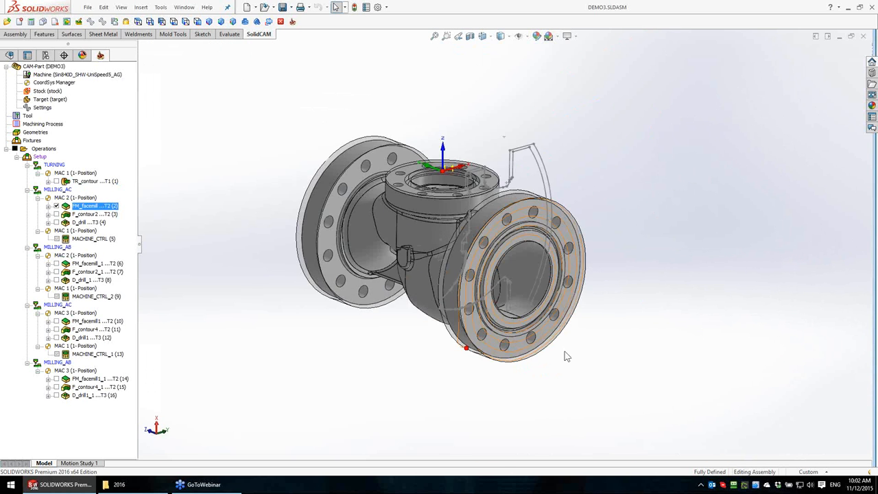
{"action": "scroll", "coordinate": [547, 354], "scroll_direction": "down", "scroll_amount": 3}
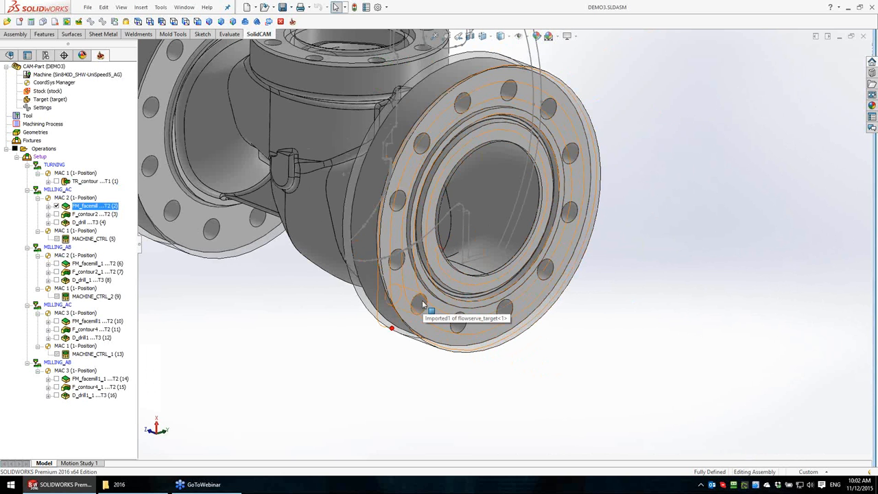
{"action": "middle_click_drag", "start_coordinate": [420, 274], "coordinate": [527, 159]}
{"action": "scroll", "coordinate": [508, 123], "scroll_direction": "down", "scroll_amount": 4}
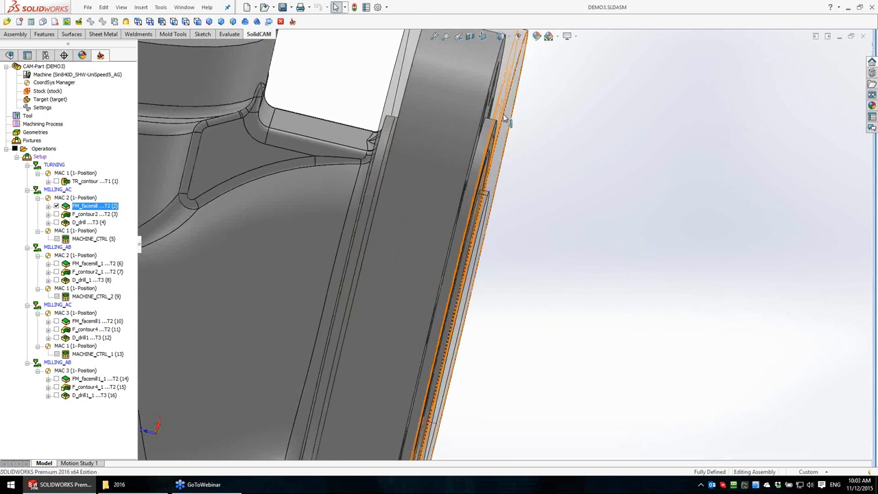
{"action": "key", "text": "ctrl+7"}
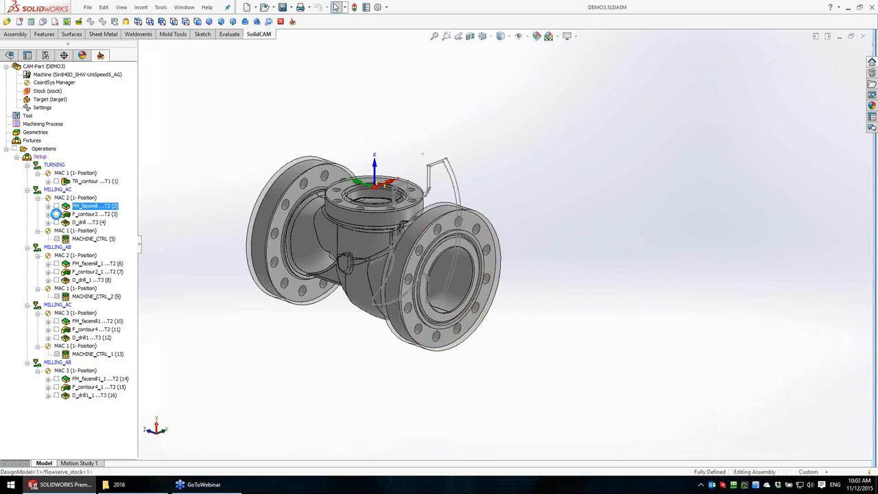
Step: Display the F_contour2 toolpath and, once it is hidden, the D_drill toolpath on the side flange, and hide that too
{"action": "left_click", "coordinate": [57, 214]}
{"action": "middle_click_drag", "start_coordinate": [536, 310], "coordinate": [476, 252]}
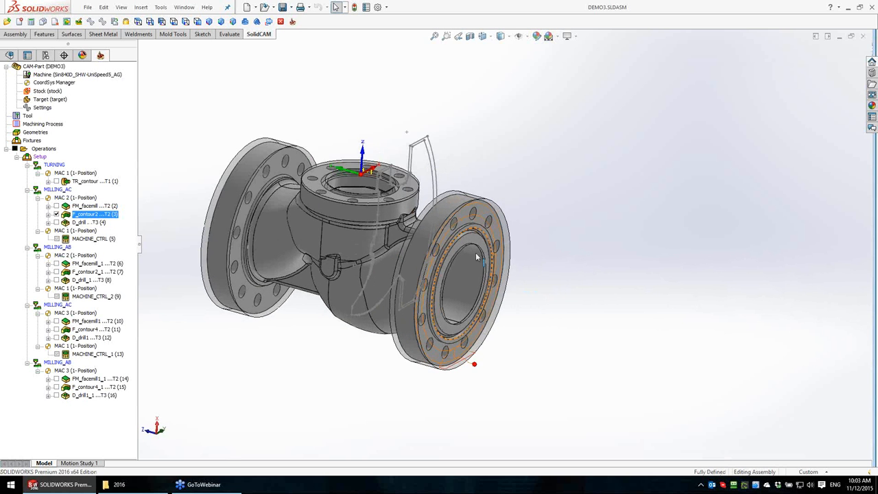
{"action": "scroll", "coordinate": [457, 238], "scroll_direction": "down", "scroll_amount": 5}
{"action": "scroll", "coordinate": [457, 238], "scroll_direction": "down", "scroll_amount": 1}
{"action": "left_click", "coordinate": [478, 179]}
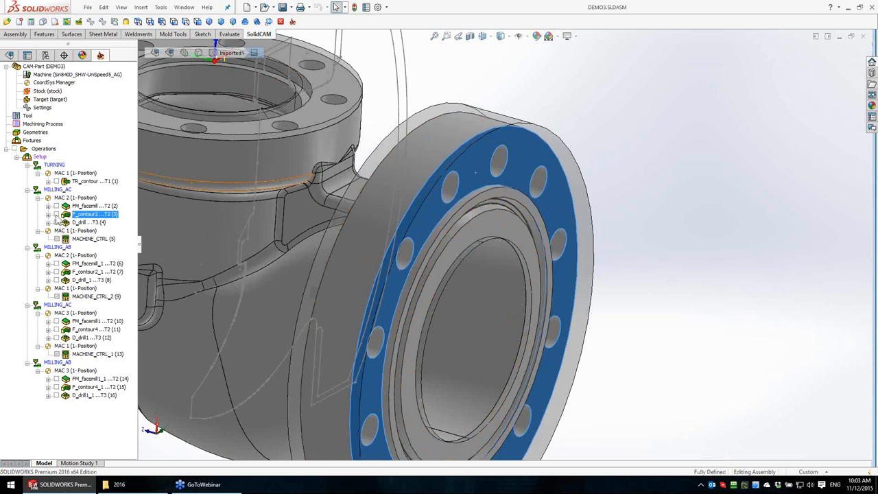
{"action": "left_click", "coordinate": [81, 223]}
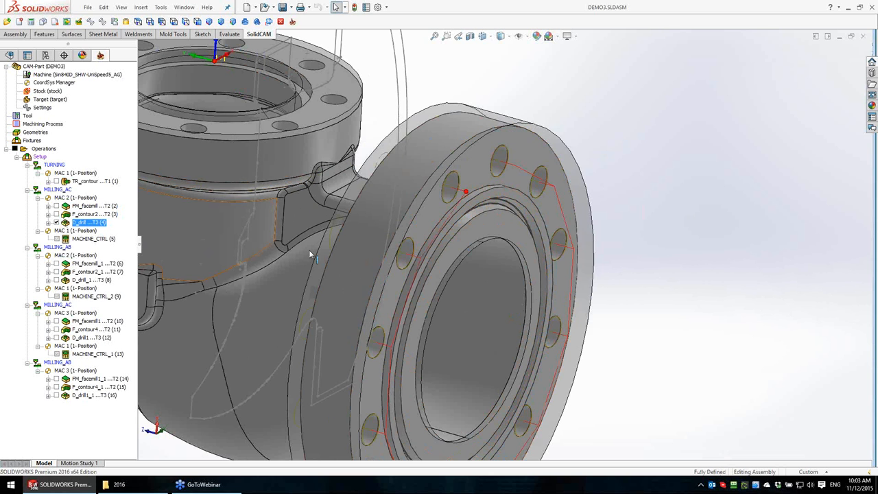
{"action": "left_click", "coordinate": [57, 223]}
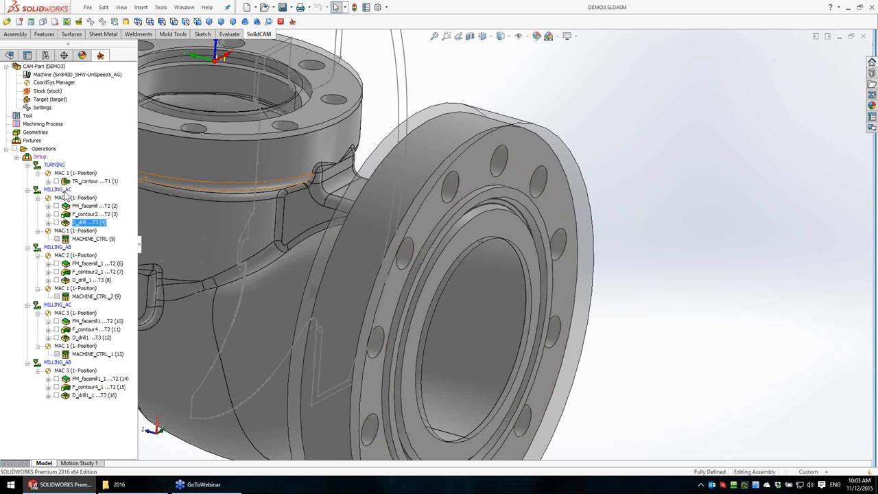
Step: Review the first MILLING_AC and MILLING_AB groups and the MACHINE_CTRL (5) operation between them against the whole valve body
{"action": "left_click", "coordinate": [61, 190]}
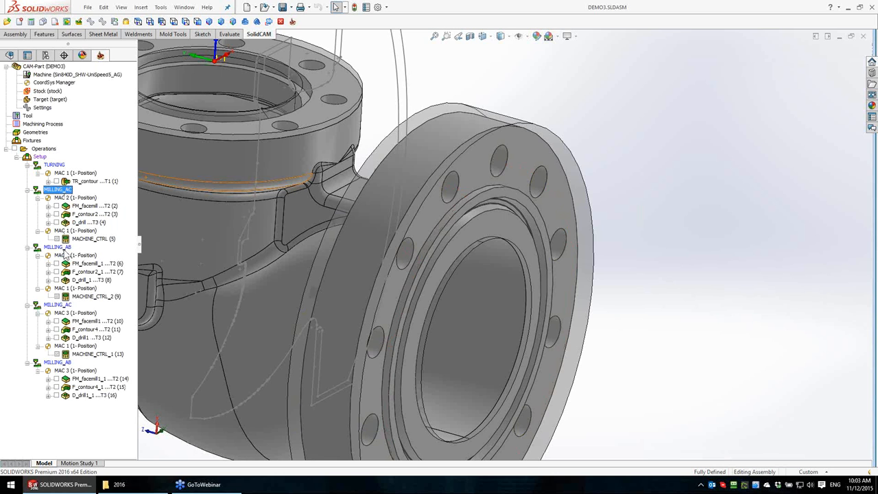
{"action": "left_click", "coordinate": [62, 249]}
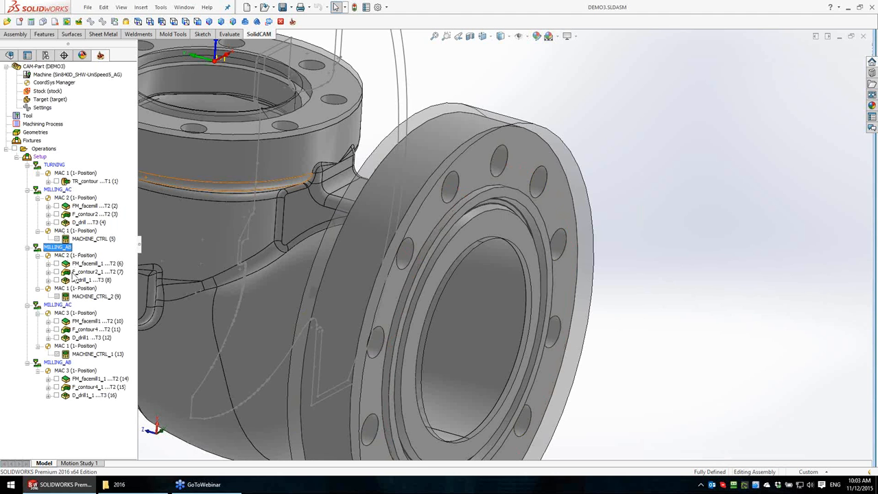
{"action": "left_click", "coordinate": [85, 242]}
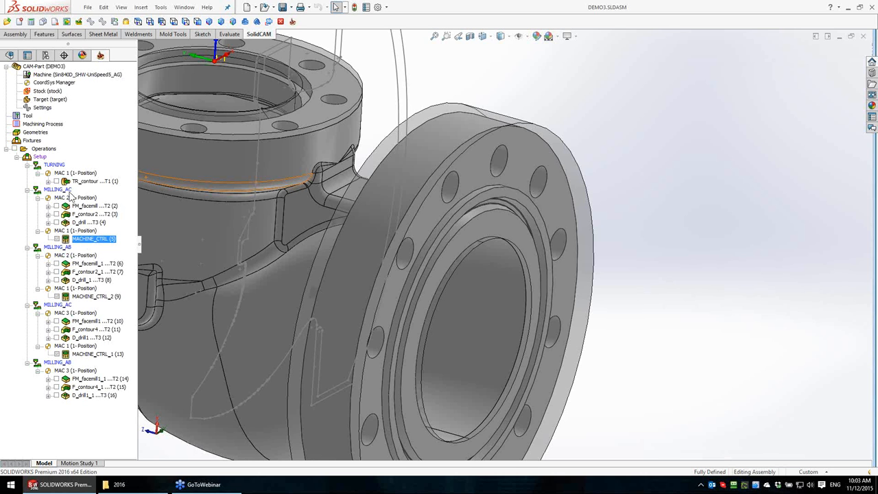
{"action": "left_click", "coordinate": [60, 247]}
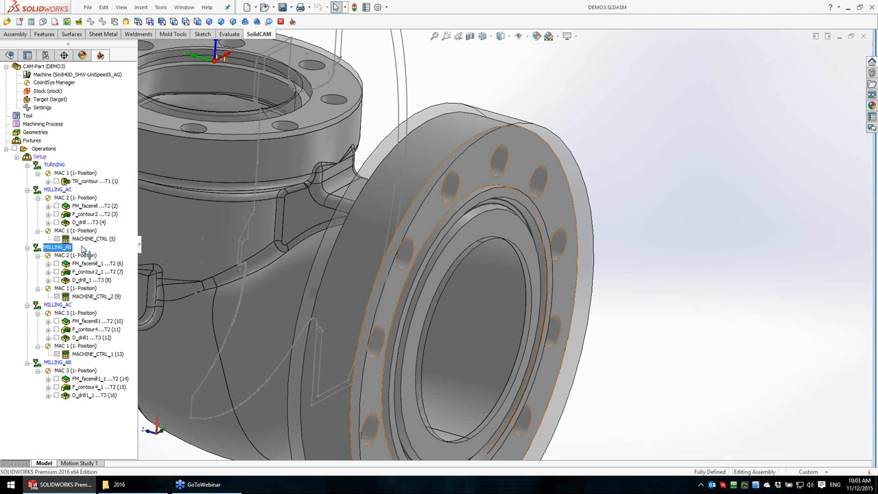
{"action": "scroll", "coordinate": [624, 250], "scroll_direction": "up", "scroll_amount": 6}
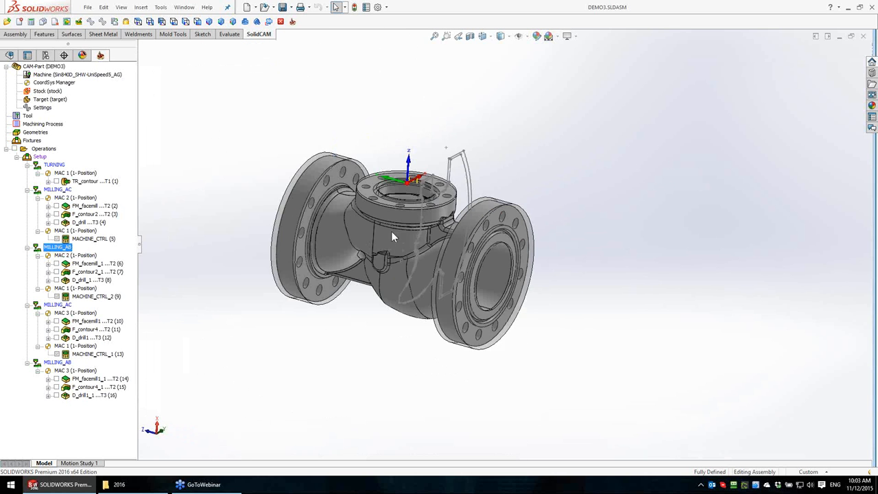
{"action": "scroll", "coordinate": [391, 231], "scroll_direction": "down", "scroll_amount": 1}
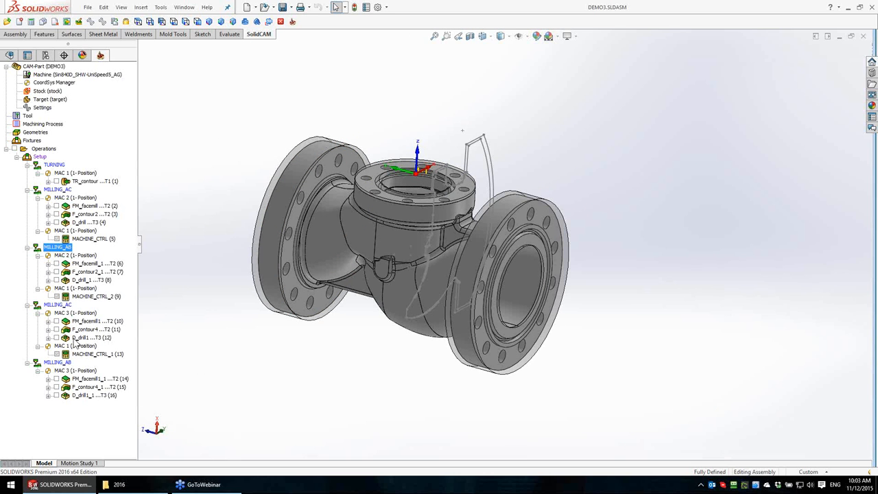
Step: Review the second MILLING_AC and MILLING_AB groups for MAC 3, including MACHINE_CTRL_1 (13) and D_drill1_1 (16)
{"action": "left_click", "coordinate": [62, 305]}
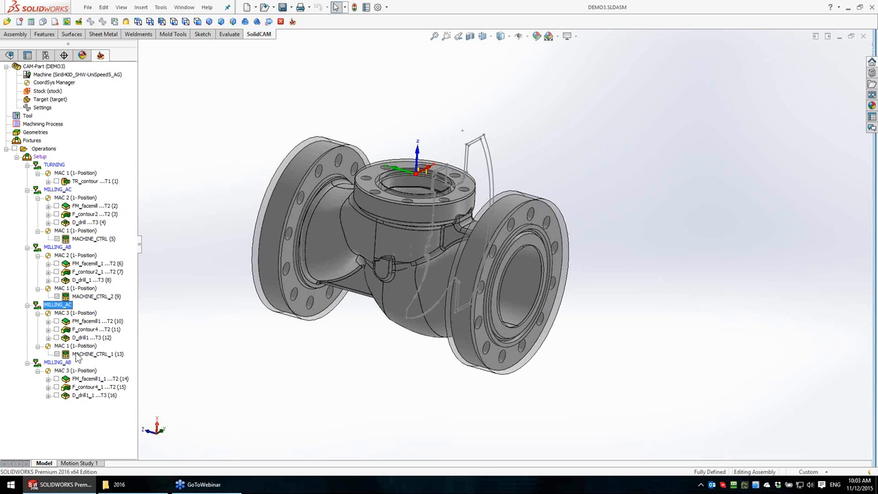
{"action": "left_click", "coordinate": [78, 355]}
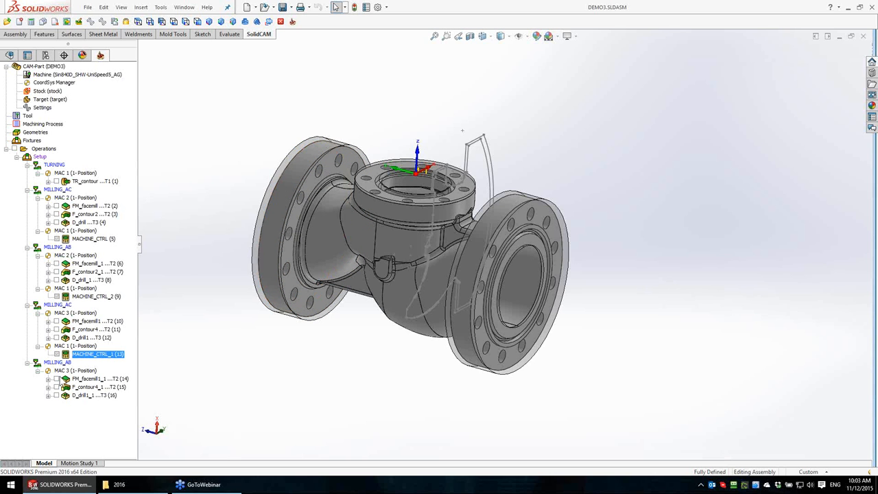
{"action": "left_click", "coordinate": [59, 363]}
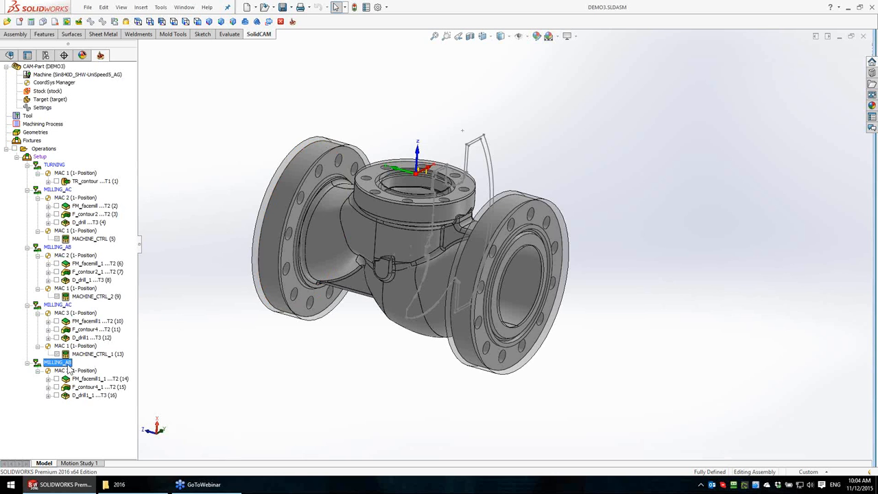
{"action": "left_click", "coordinate": [88, 396]}
Step: Simulate all operations with Machine Simulation and bring the valve body, spindle head and rotary table into close view
{"action": "right_click", "coordinate": [51, 149]}
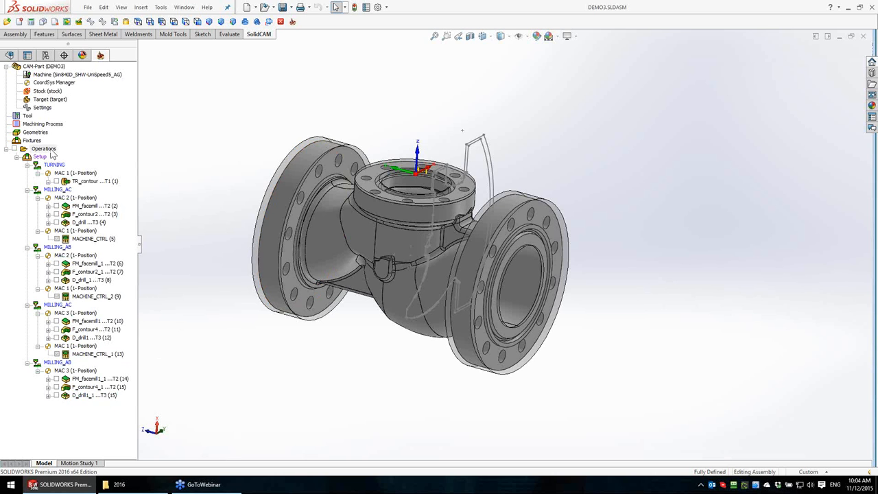
{"action": "left_click", "coordinate": [76, 304]}
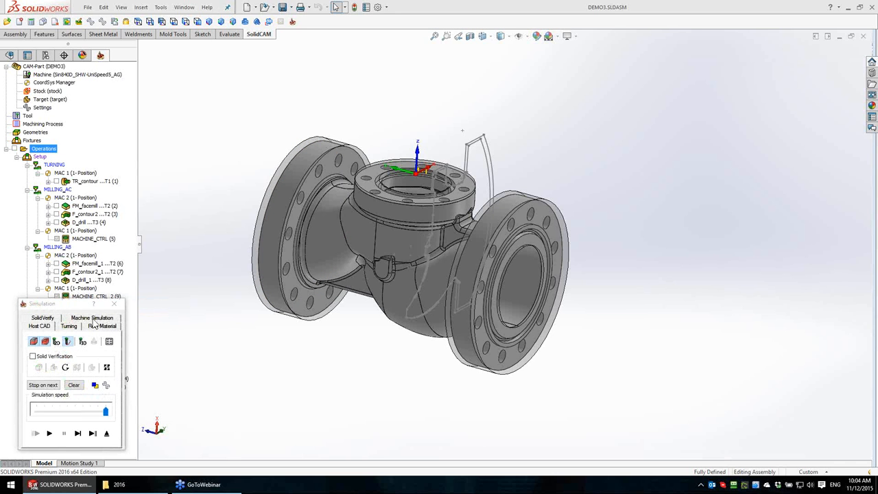
{"action": "left_click", "coordinate": [93, 319]}
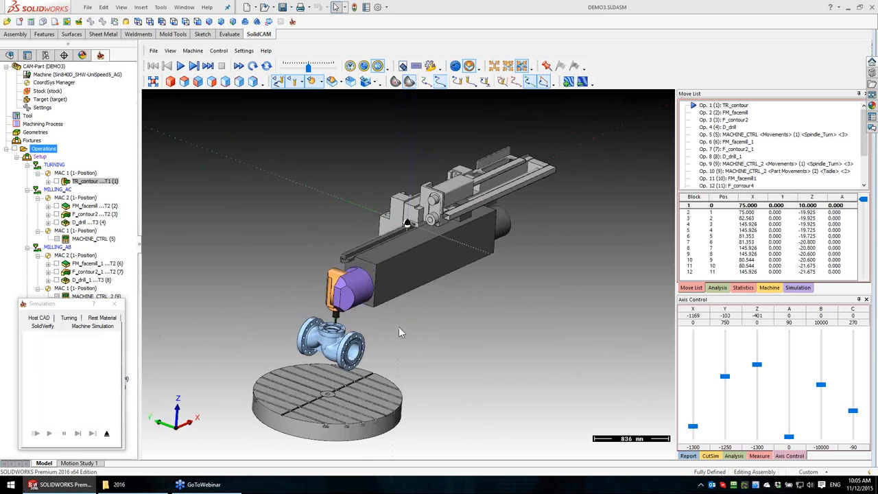
{"action": "middle_click_drag", "start_coordinate": [399, 327], "coordinate": [481, 260]}
{"action": "scroll", "coordinate": [456, 271], "scroll_direction": "up", "scroll_amount": 5}
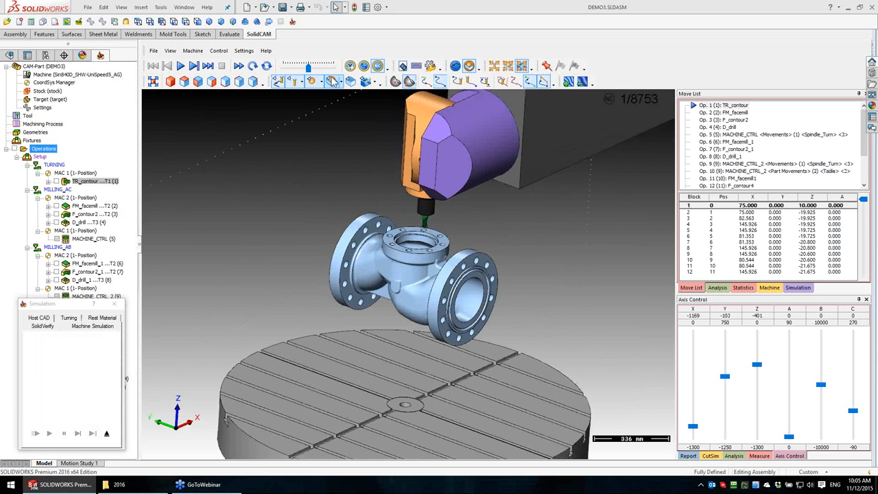
Step: Show the stock in the machine simulation and make it transparent so the valve body can be seen inside it
{"action": "left_click", "coordinate": [332, 81]}
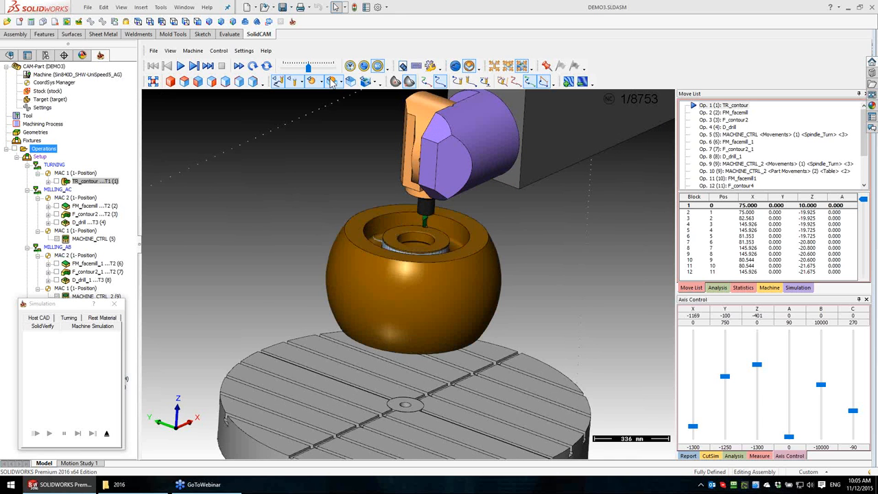
{"action": "left_click", "coordinate": [333, 81]}
{"action": "left_click", "coordinate": [471, 281]}
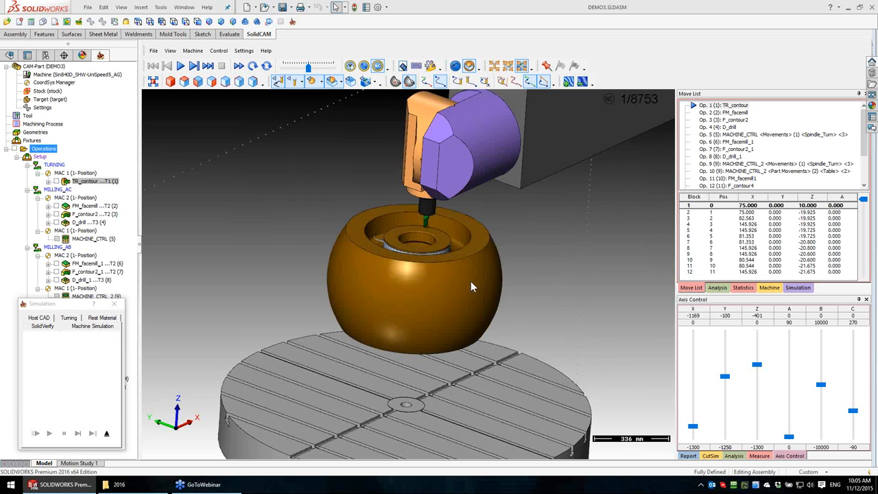
{"action": "mouse_move", "coordinate": [448, 257]}
{"action": "middle_mouse_down"}
{"action": "mouse_move", "coordinate": [441, 270]}
{"action": "mouse_move", "coordinate": [439, 256]}
{"action": "middle_mouse_up"}
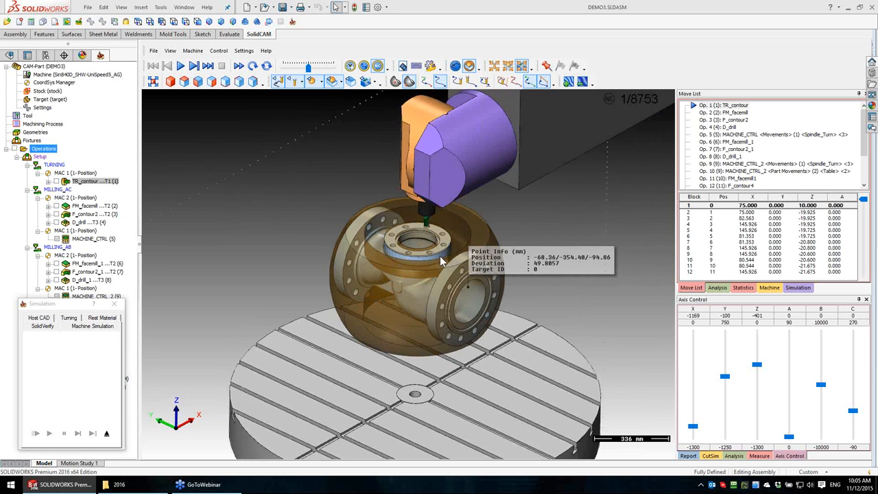
Step: Examine the turning tool at the valve body's upper flange inside the transparent stock during TR_contour
{"action": "scroll", "coordinate": [440, 256], "scroll_direction": "up", "scroll_amount": 2}
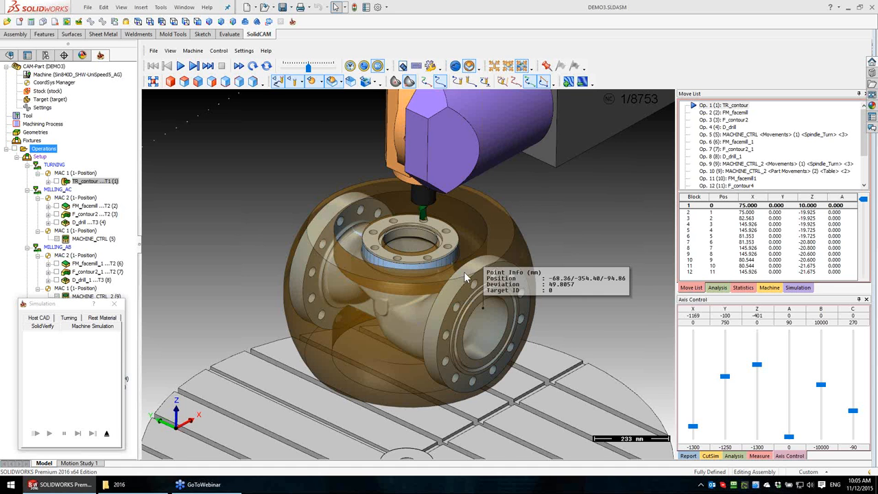
{"action": "scroll", "coordinate": [464, 272], "scroll_direction": "up", "scroll_amount": 3}
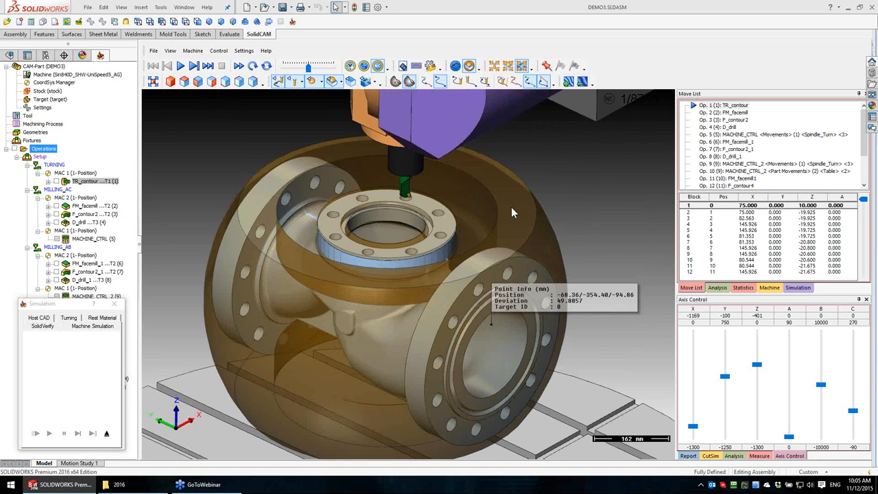
{"action": "middle_click_drag", "start_coordinate": [490, 211], "coordinate": [499, 287]}
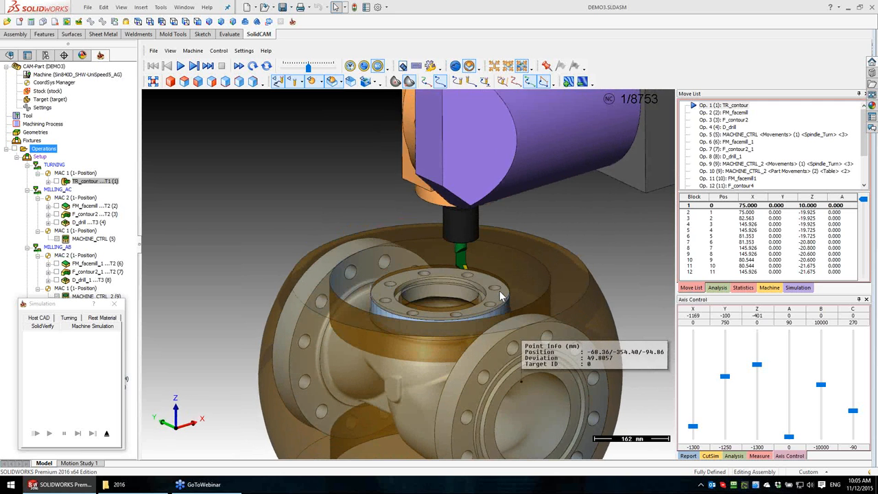
{"action": "scroll", "coordinate": [500, 291], "scroll_direction": "up", "scroll_amount": 3}
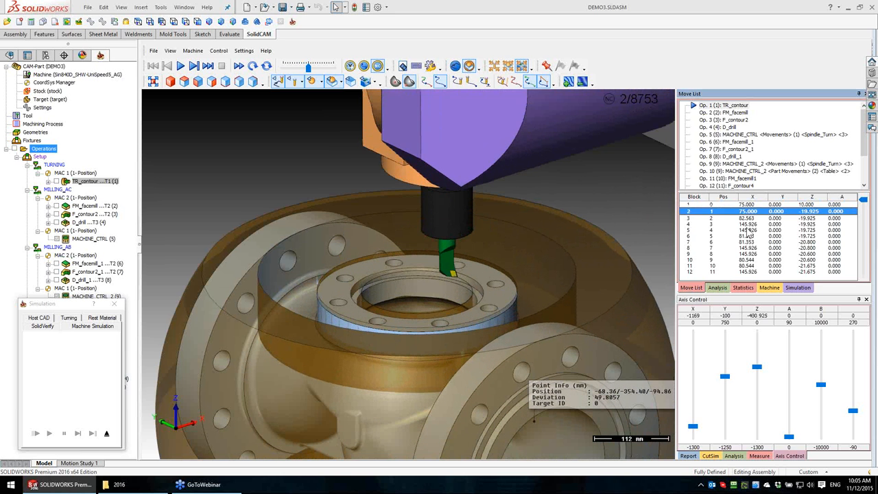
{"action": "left_click", "coordinate": [440, 81]}
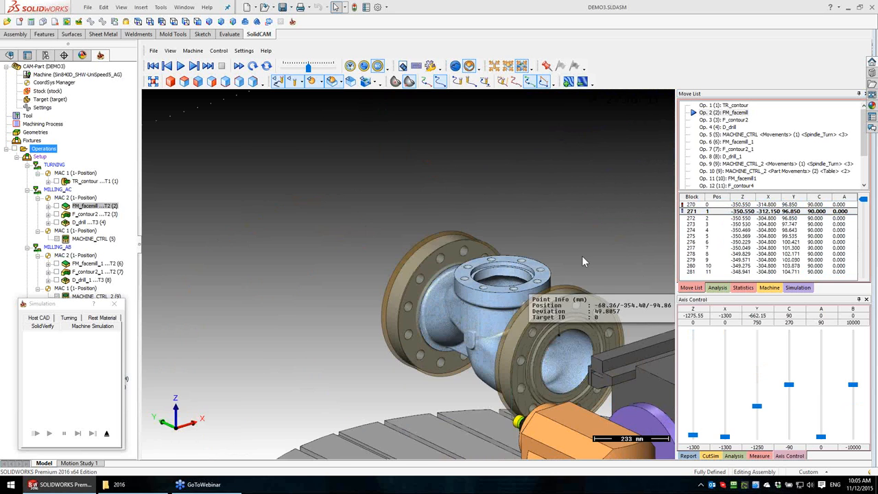
Step: Restart the machine simulation and jump to the FM_facemill (2) operation with the whole rotary table in view
{"action": "middle_click_drag", "start_coordinate": [582, 256], "coordinate": [425, 140]}
{"action": "scroll", "coordinate": [491, 246], "scroll_direction": "down", "scroll_amount": 3}
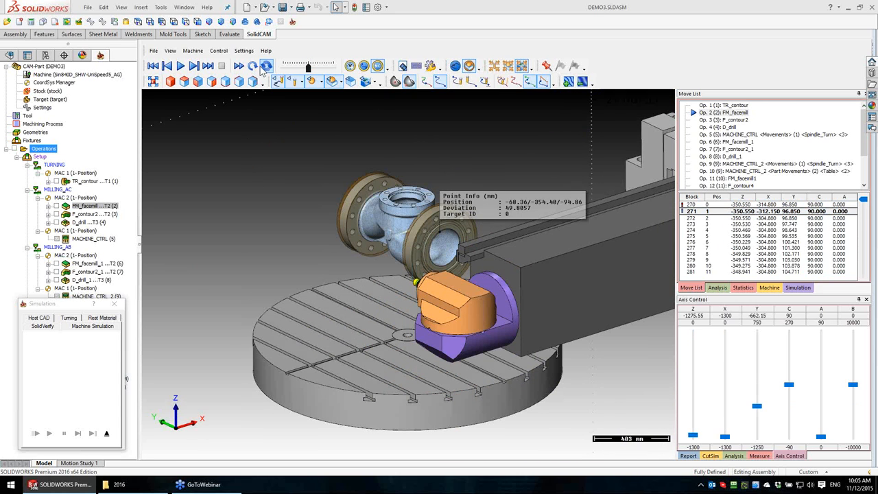
{"action": "left_click", "coordinate": [252, 66]}
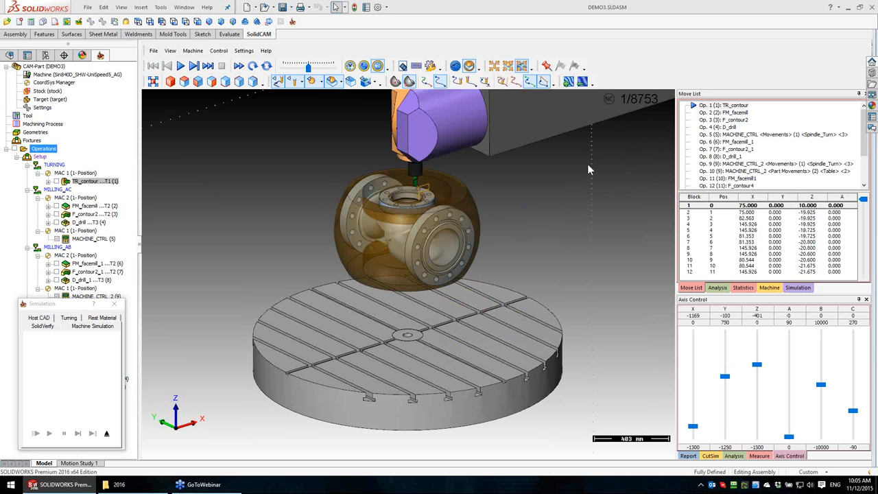
{"action": "left_click", "coordinate": [722, 112]}
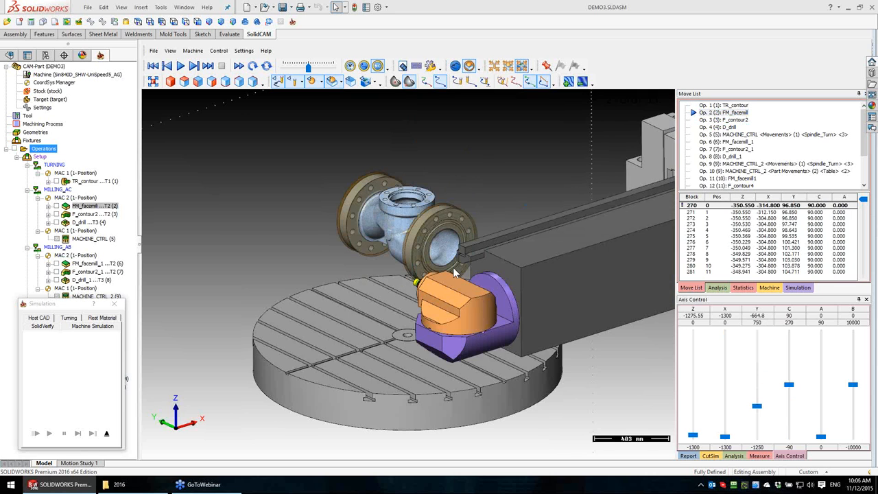
Step: Inspect the angled milling head against the side flange and run through the FM_facemill moves to the operation's end
{"action": "middle_click_drag", "start_coordinate": [466, 294], "coordinate": [368, 296]}
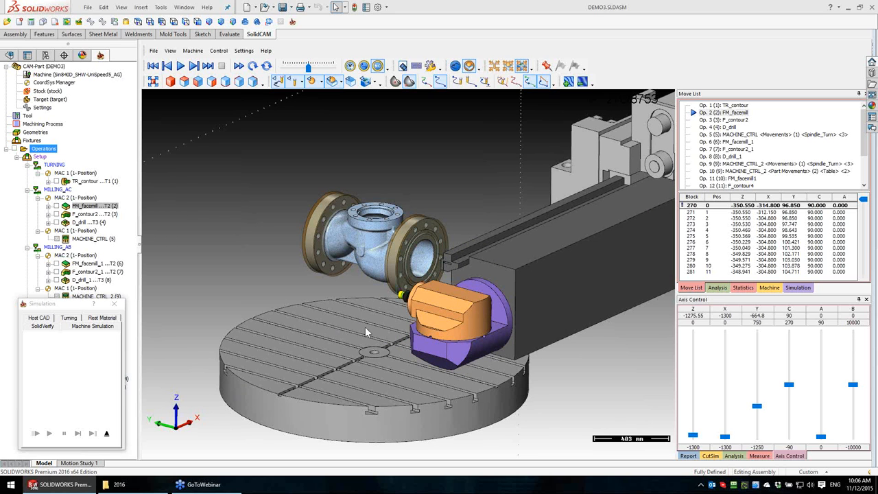
{"action": "mouse_move", "coordinate": [365, 327]}
{"action": "middle_mouse_down"}
{"action": "mouse_move", "coordinate": [358, 327]}
{"action": "mouse_move", "coordinate": [380, 323]}
{"action": "middle_mouse_up"}
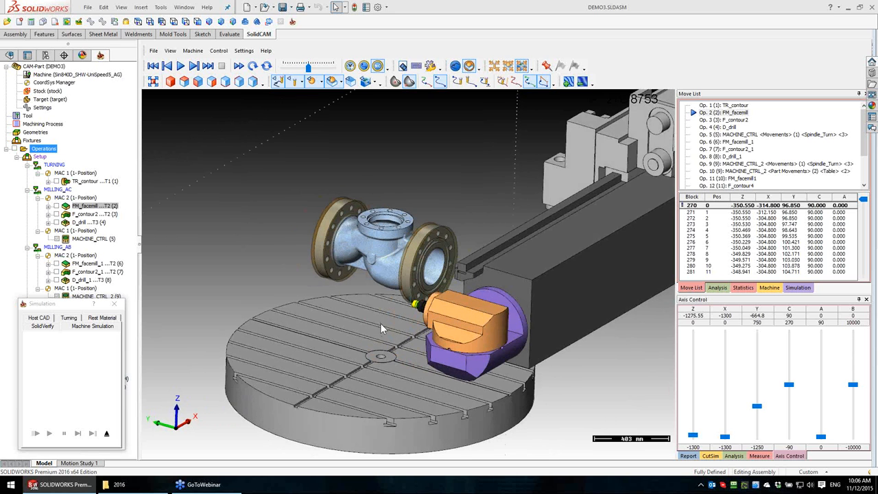
{"action": "scroll", "coordinate": [385, 320], "scroll_direction": "up", "scroll_amount": 5}
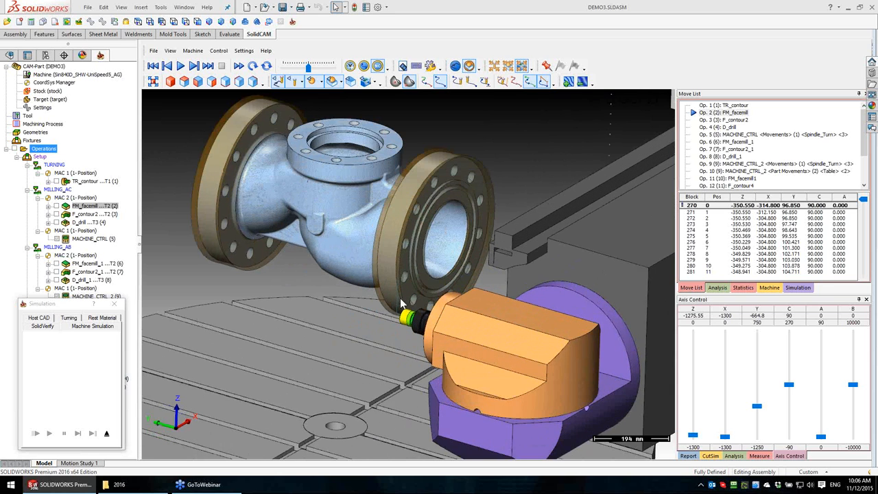
{"action": "scroll", "coordinate": [404, 304], "scroll_direction": "up", "scroll_amount": 2}
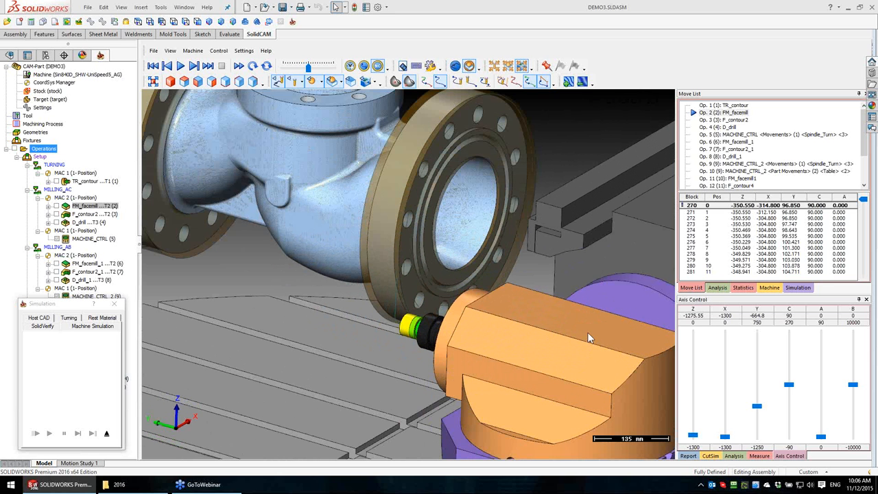
{"action": "scroll", "coordinate": [588, 333], "scroll_direction": "down", "scroll_amount": 3}
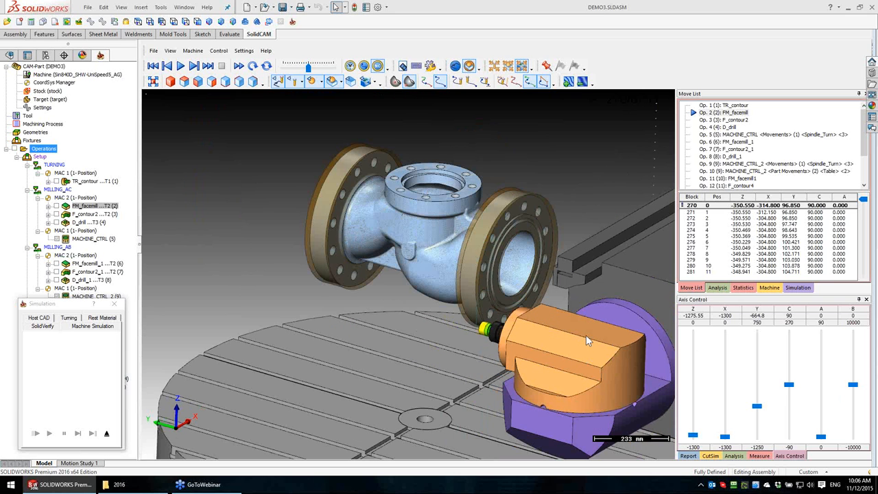
{"action": "left_click", "coordinate": [793, 237]}
{"action": "scroll", "coordinate": [793, 236], "scroll_direction": "down", "scroll_amount": 8}
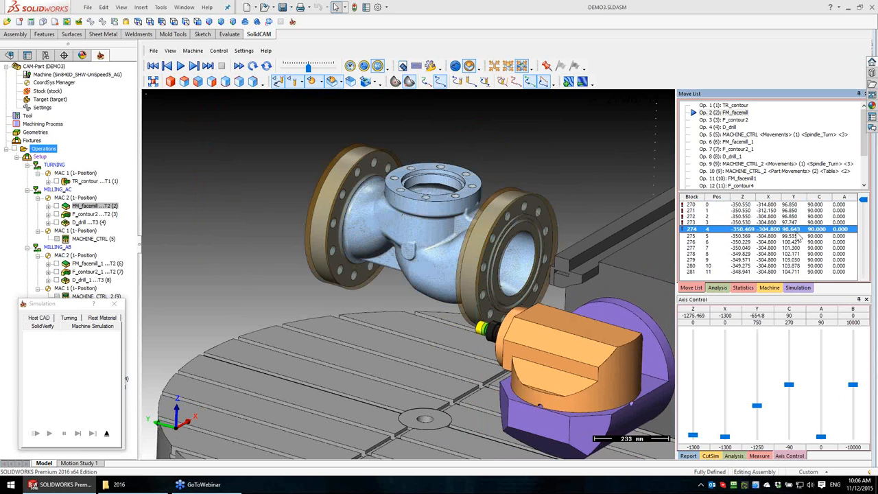
{"action": "left_click_drag", "start_coordinate": [864, 200], "coordinate": [864, 296]}
Step: Run through the F_contour2 and D_drill moves on the same flange to the last drilling position
{"action": "scroll", "coordinate": [787, 257], "scroll_direction": "down", "scroll_amount": 7}
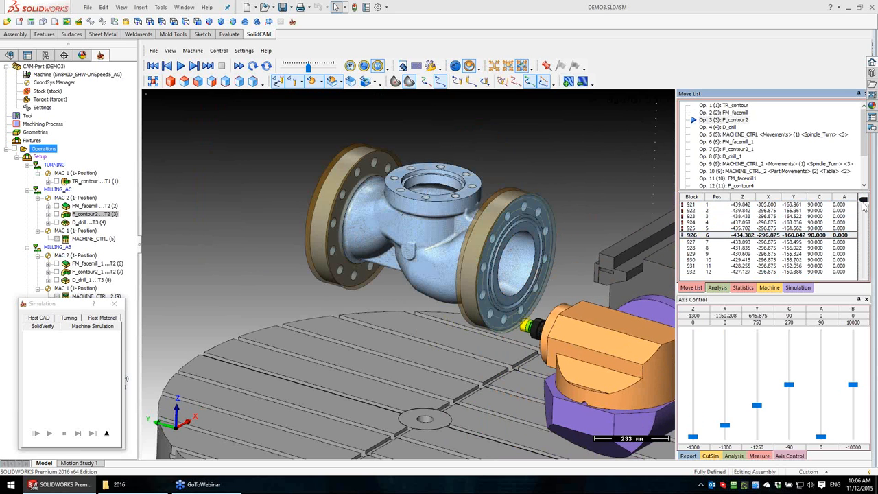
{"action": "left_click_drag", "start_coordinate": [865, 200], "coordinate": [864, 288]}
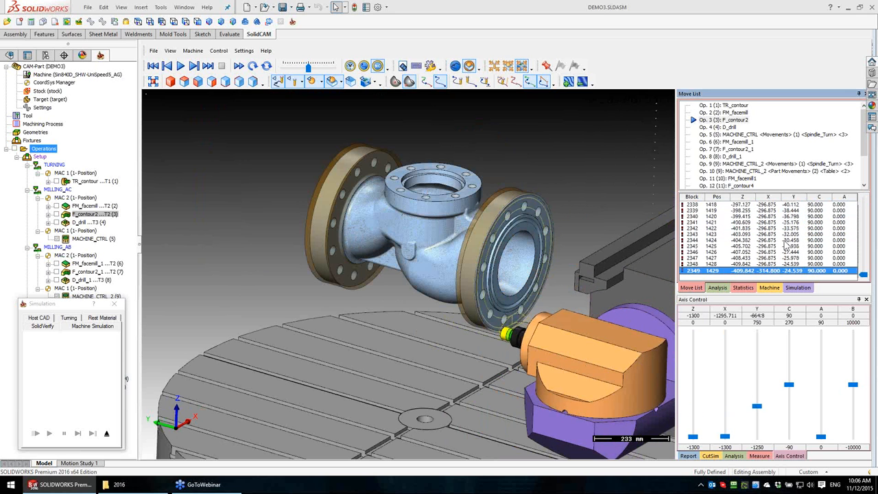
{"action": "scroll", "coordinate": [786, 246], "scroll_direction": "down", "scroll_amount": 1}
{"action": "scroll", "coordinate": [786, 246], "scroll_direction": "down", "scroll_amount": 14}
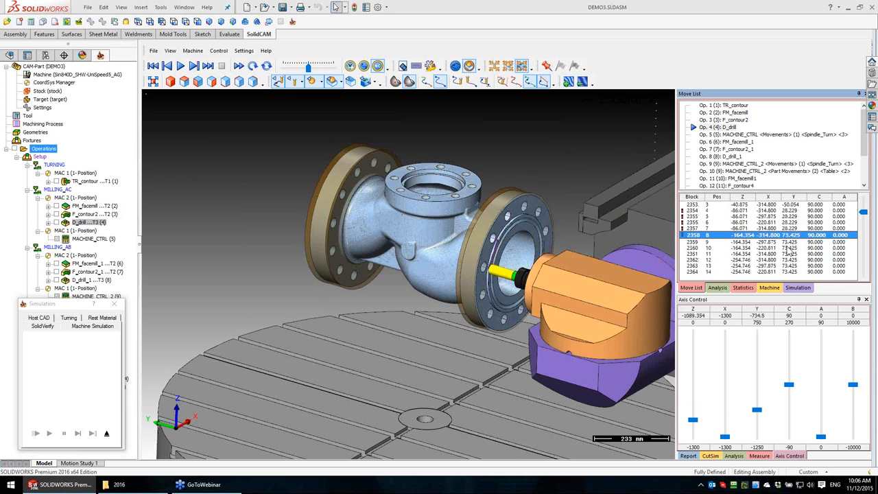
{"action": "scroll", "coordinate": [788, 249], "scroll_direction": "down", "scroll_amount": 4}
{"action": "left_click_drag", "start_coordinate": [865, 229], "coordinate": [865, 275]}
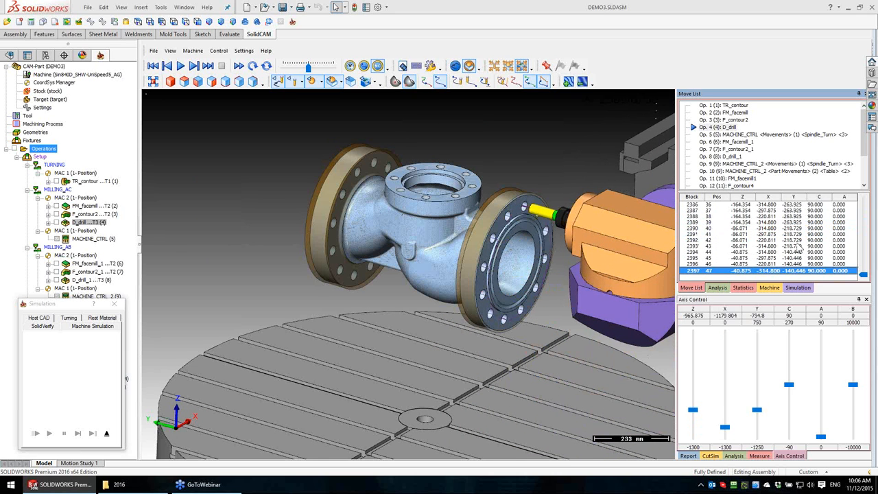
Step: Step through the MACHINE_CTRL (5) moves that retract and turn the spindle head above the valve body
{"action": "scroll", "coordinate": [615, 288], "scroll_direction": "down", "scroll_amount": 3}
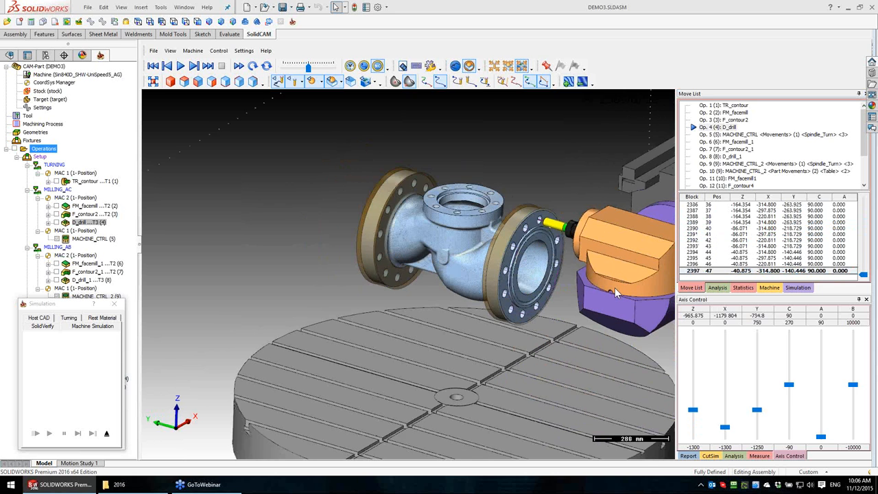
{"action": "middle_click_drag", "start_coordinate": [564, 326], "coordinate": [483, 326]}
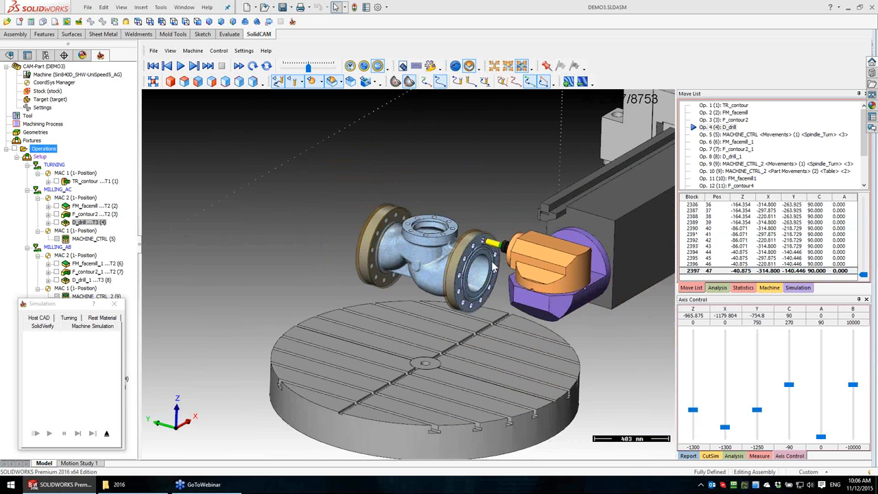
{"action": "scroll", "coordinate": [787, 236], "scroll_direction": "down", "scroll_amount": 1}
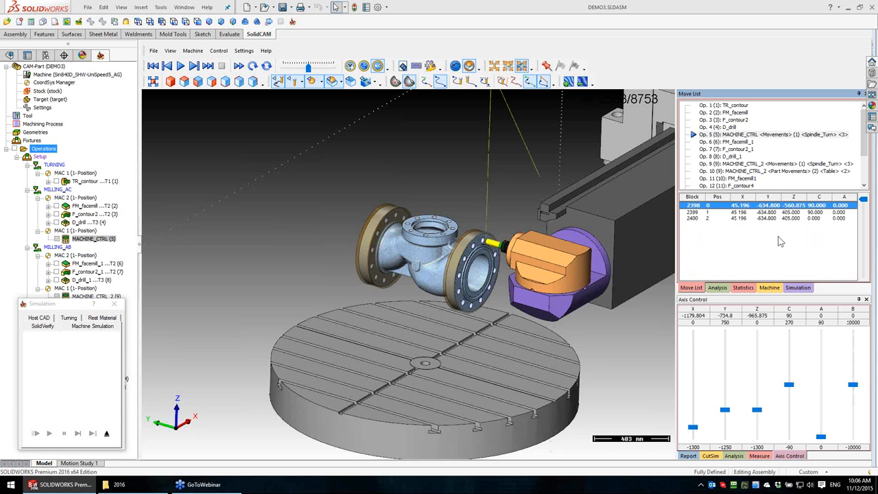
{"action": "scroll", "coordinate": [778, 236], "scroll_direction": "down", "scroll_amount": 1}
{"action": "middle_click_drag", "start_coordinate": [580, 236], "coordinate": [585, 280]}
{"action": "scroll", "coordinate": [776, 239], "scroll_direction": "down", "scroll_amount": 1}
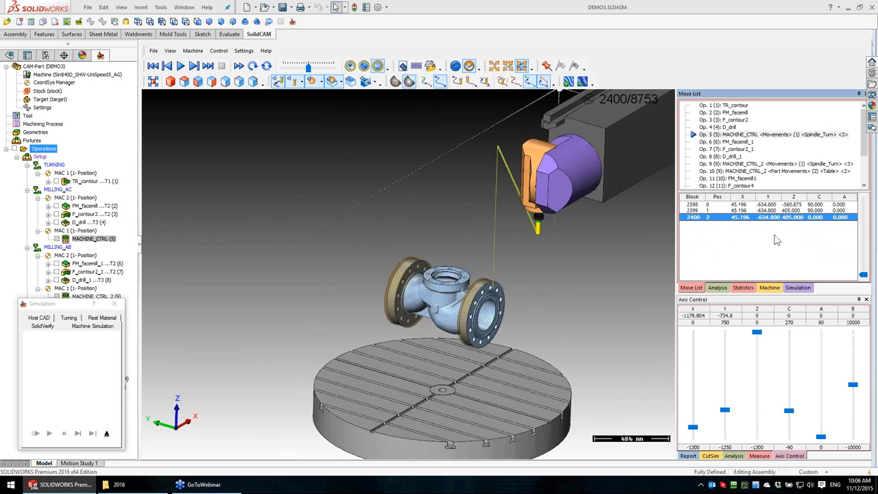
Step: Advance through FM_facemill_1 and F_contour2_1 with the rotated table to the first D_drill_1 moves
{"action": "scroll", "coordinate": [776, 239], "scroll_direction": "down", "scroll_amount": 1}
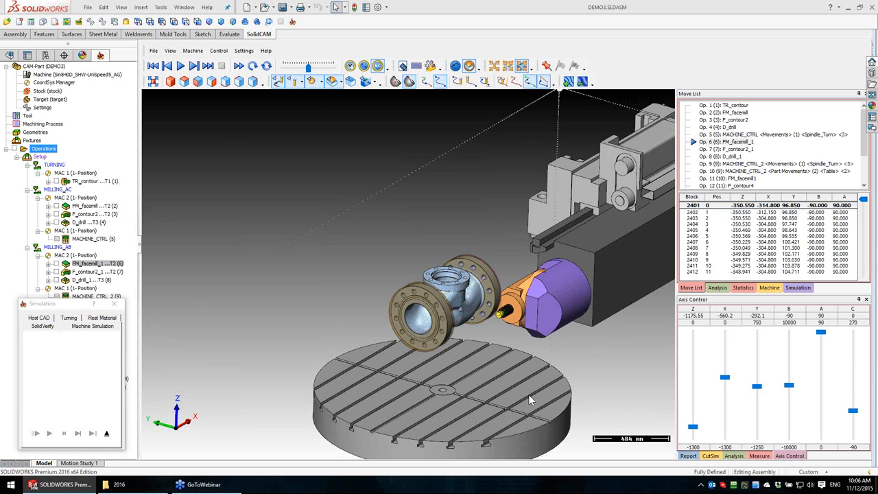
{"action": "mouse_move", "coordinate": [501, 380]}
{"action": "middle_mouse_down"}
{"action": "mouse_move", "coordinate": [444, 378]}
{"action": "mouse_move", "coordinate": [488, 382]}
{"action": "middle_mouse_up"}
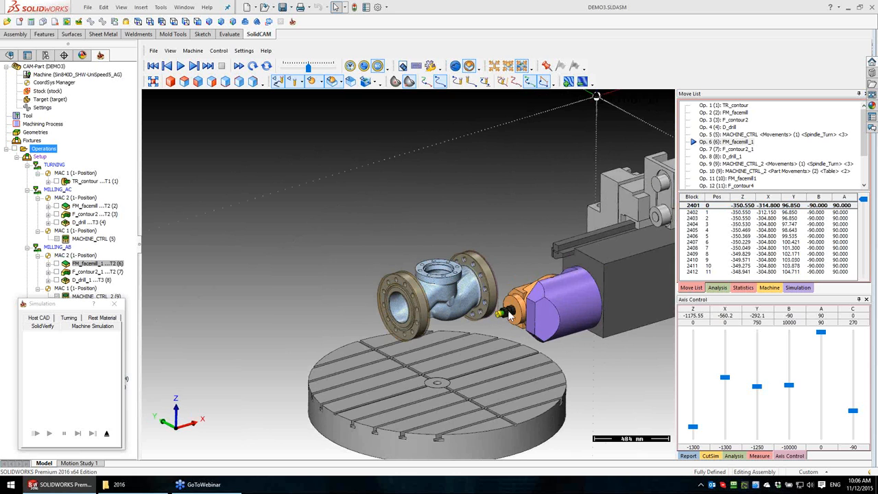
{"action": "left_click", "coordinate": [715, 231]}
{"action": "scroll", "coordinate": [723, 229], "scroll_direction": "down", "scroll_amount": 8}
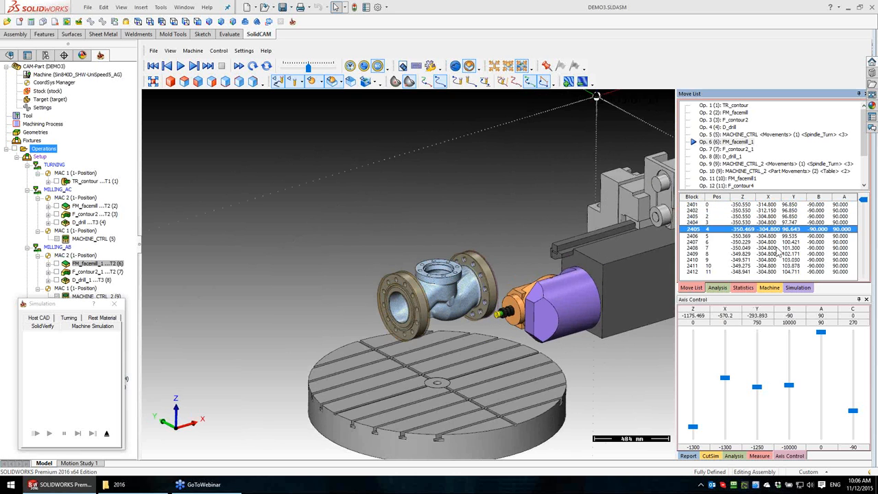
{"action": "left_click_drag", "start_coordinate": [864, 201], "coordinate": [854, 281]}
{"action": "scroll", "coordinate": [827, 249], "scroll_direction": "down", "scroll_amount": 2}
{"action": "scroll", "coordinate": [811, 248], "scroll_direction": "down", "scroll_amount": 4}
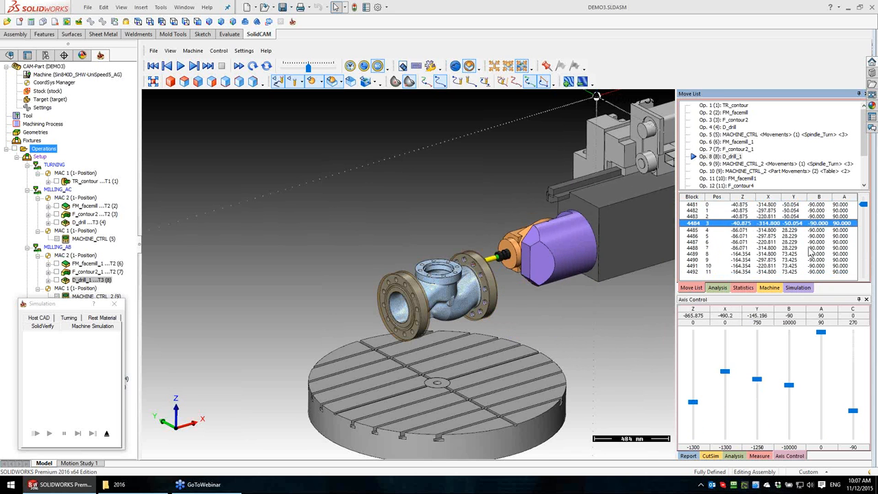
Step: Run through the remaining D_drill_1 (8) moves to the last one, viewing the drilled flange up close
{"action": "middle_click_drag", "start_coordinate": [587, 353], "coordinate": [463, 321]}
{"action": "scroll", "coordinate": [463, 322], "scroll_direction": "up", "scroll_amount": 3}
{"action": "left_click", "coordinate": [817, 236]}
{"action": "left_click_drag", "start_coordinate": [864, 204], "coordinate": [866, 295]}
{"action": "left_click", "coordinate": [816, 271]}
Step: Step through the MACHINE_CTRL_2 (9) spindle retract and table rotation moves to the final table position
{"action": "scroll", "coordinate": [769, 234], "scroll_direction": "down", "scroll_amount": 2}
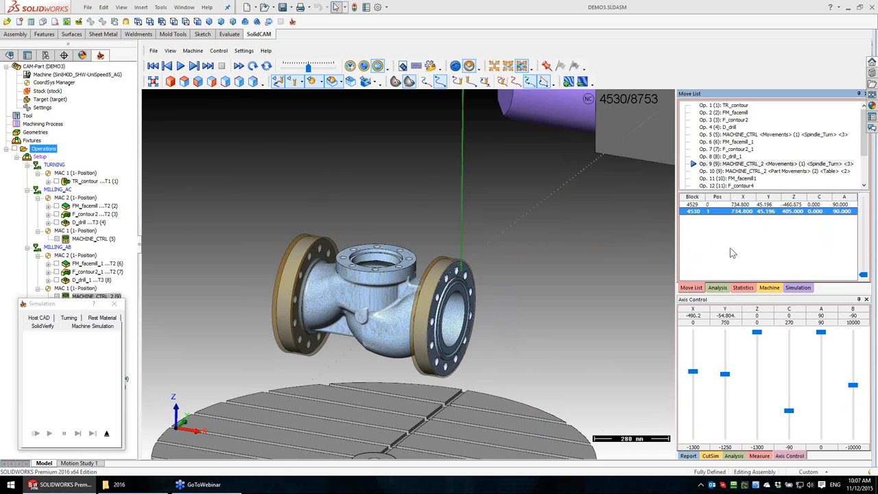
{"action": "scroll", "coordinate": [527, 295], "scroll_direction": "down", "scroll_amount": 5}
{"action": "left_click", "coordinate": [791, 255]}
{"action": "scroll", "coordinate": [777, 254], "scroll_direction": "down", "scroll_amount": 1}
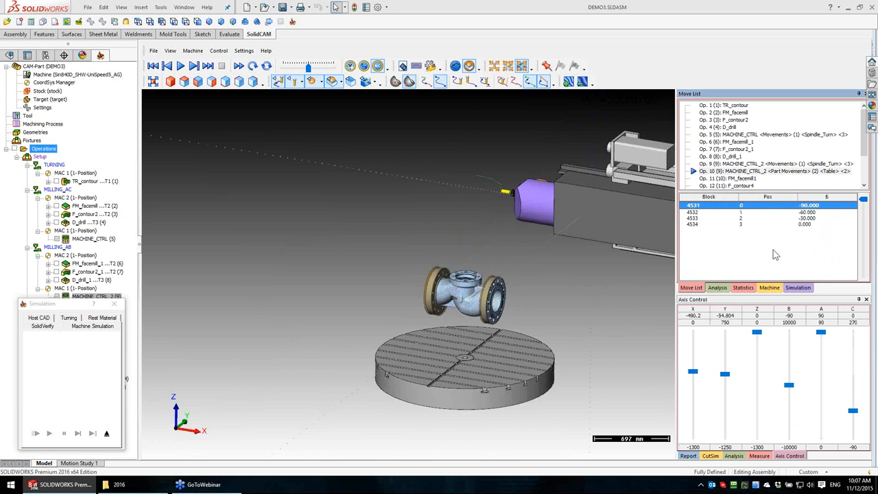
{"action": "scroll", "coordinate": [774, 255], "scroll_direction": "down", "scroll_amount": 2}
{"action": "scroll", "coordinate": [775, 255], "scroll_direction": "down", "scroll_amount": 1}
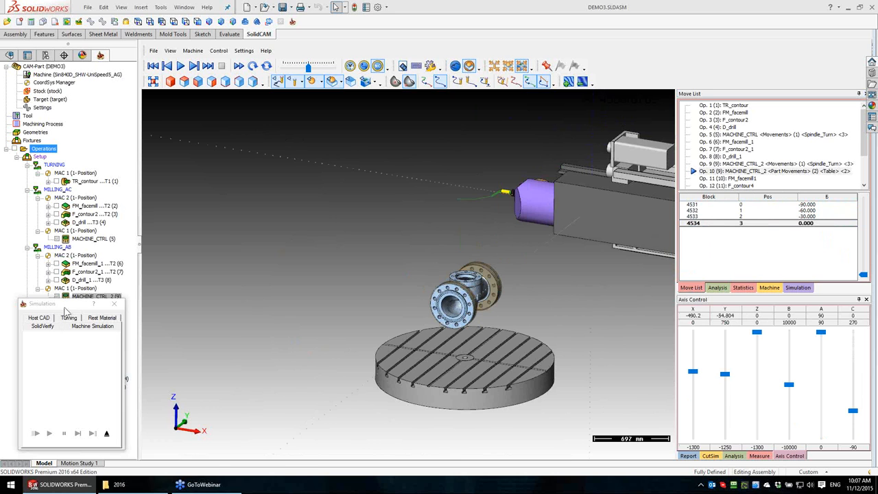
Step: Move the Simulation window clear of the operations tree and advance to FM_facemill1 (10), with the opposite flange in close view
{"action": "left_click_drag", "start_coordinate": [68, 313], "coordinate": [215, 349]}
{"action": "left_click", "coordinate": [434, 326]}
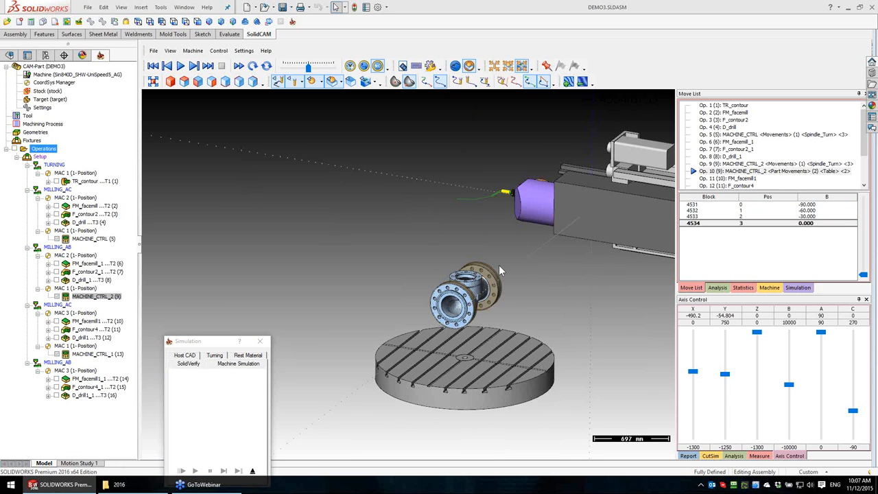
{"action": "left_click", "coordinate": [69, 322]}
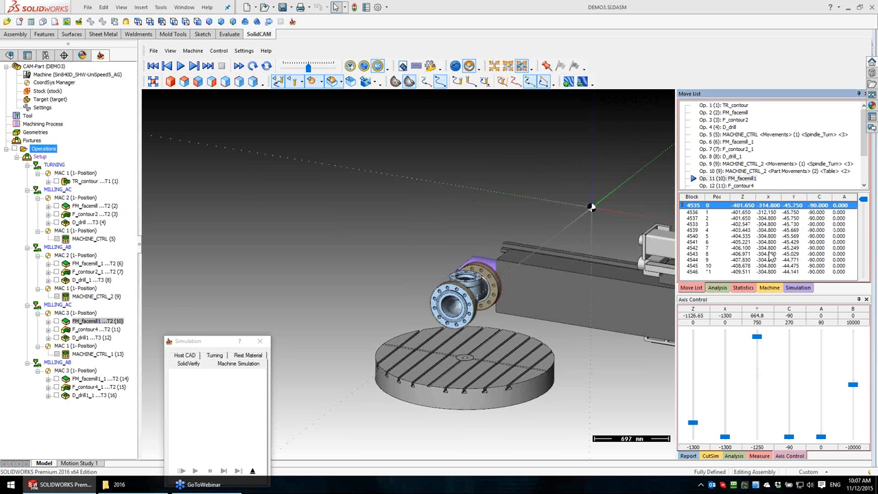
{"action": "middle_click_drag", "start_coordinate": [428, 334], "coordinate": [534, 317]}
{"action": "scroll", "coordinate": [495, 313], "scroll_direction": "up", "scroll_amount": 6}
Step: Run through the FM_facemill1 (10) moves to their end and continue into the first F_contour4 moves
{"action": "left_click", "coordinate": [842, 224]}
{"action": "left_click_drag", "start_coordinate": [863, 199], "coordinate": [861, 284]}
{"action": "left_click", "coordinate": [838, 270]}
{"action": "key", "text": "Down"}
{"action": "key", "text": "Down"}
{"action": "key", "text": "Down"}
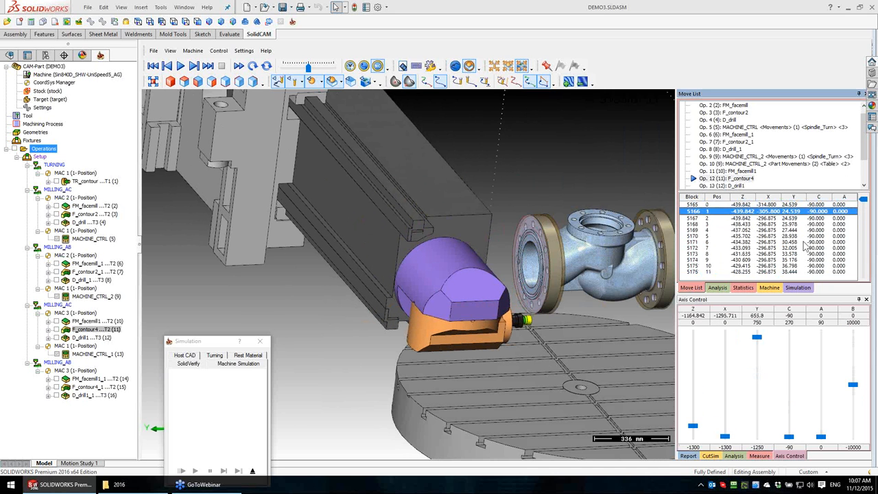
Step: Run through the F_contour4 (11) moves on the flange and continue into the first D_drill1 moves
{"action": "key", "text": "Down"}
{"action": "key", "text": "Down"}
{"action": "key", "text": "Down"}
{"action": "left_click_drag", "start_coordinate": [864, 200], "coordinate": [854, 284]}
{"action": "left_click", "coordinate": [831, 269]}
{"action": "key", "text": "Down"}
{"action": "key", "text": "Down"}
{"action": "key", "text": "Down"}
{"action": "key", "text": "Down"}
{"action": "key", "text": "Down"}
{"action": "key", "text": "Down"}
{"action": "key", "text": "Down"}
{"action": "key", "text": "Down"}
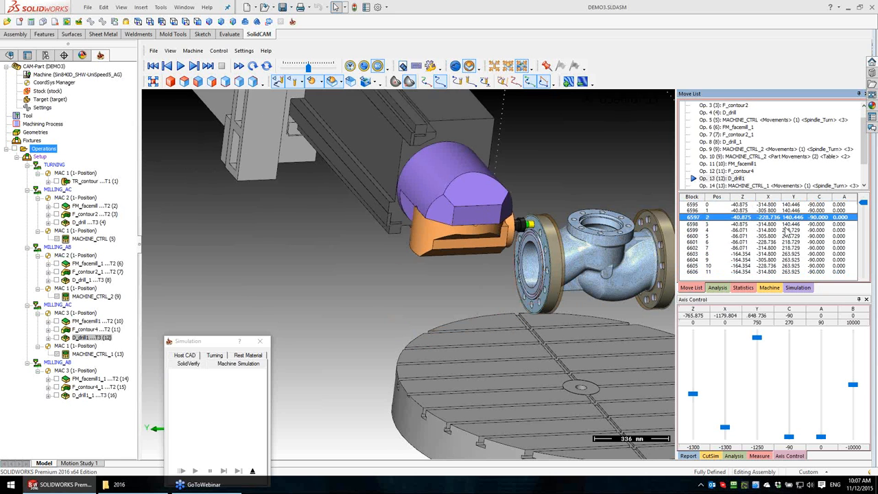
Step: Step through the D_drill1 (12) drilling moves around the flange to the last position
{"action": "key", "text": "Down"}
{"action": "key", "text": "Down"}
{"action": "key", "text": "Down"}
{"action": "key", "text": "Down"}
{"action": "left_click_drag", "start_coordinate": [864, 215], "coordinate": [861, 283]}
{"action": "left_click", "coordinate": [840, 269]}
Step: Step through the MACHINE_CTRL_1 (13) spindle turn to the start of FM_facemill1_1 (14), with the whole rotary table in view
{"action": "key", "text": "Down"}
{"action": "key", "text": "Down"}
{"action": "key", "text": "Down"}
{"action": "key", "text": "Down"}
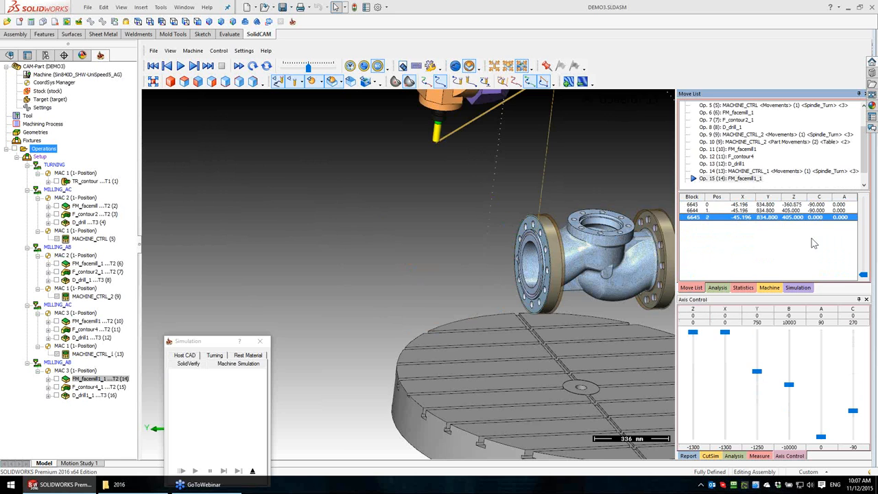
{"action": "middle_click_drag", "start_coordinate": [583, 297], "coordinate": [386, 261]}
{"action": "scroll", "coordinate": [476, 264], "scroll_direction": "down", "scroll_amount": 2}
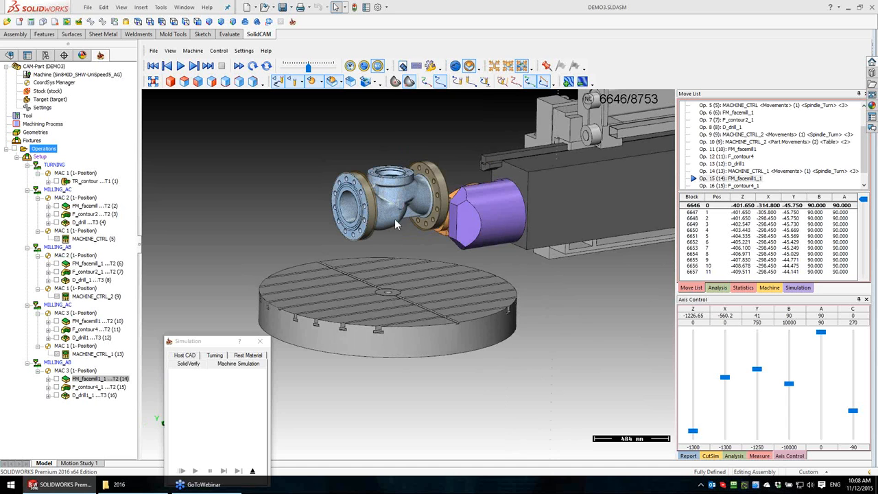
Step: Run through the FM_facemill1_1 (14) moves on the side flange and continue into the first F_contour4_1 moves
{"action": "middle_click_drag", "start_coordinate": [407, 246], "coordinate": [461, 215]}
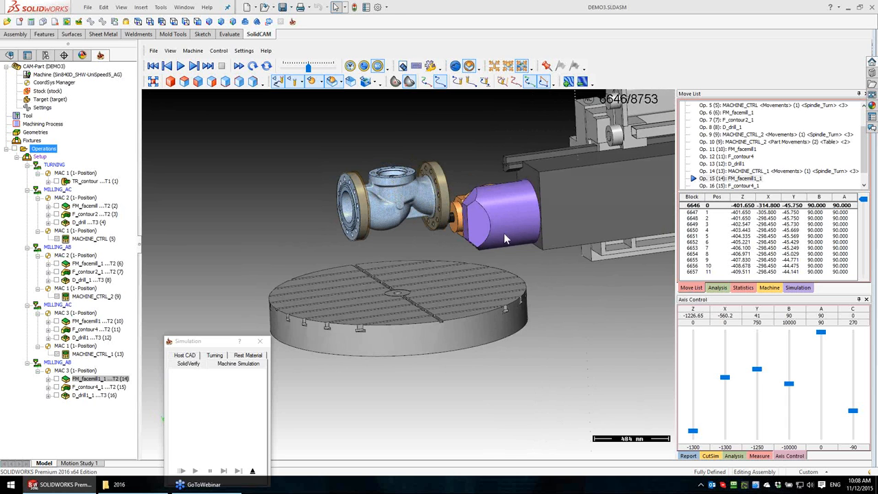
{"action": "left_click", "coordinate": [778, 251]}
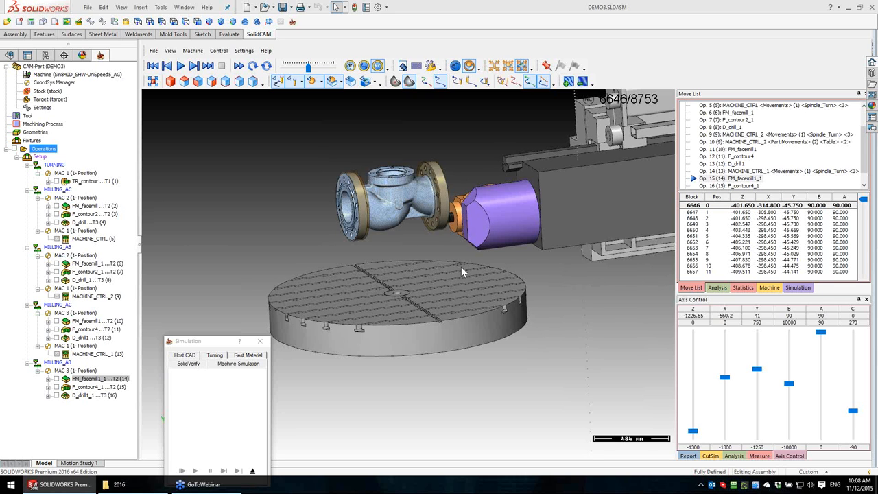
{"action": "left_click_drag", "start_coordinate": [461, 267], "coordinate": [482, 231]}
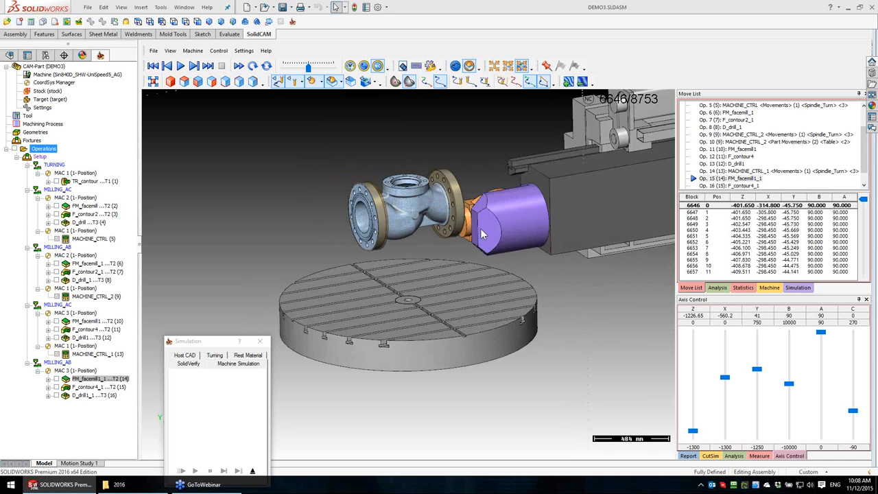
{"action": "mouse_move", "coordinate": [475, 273]}
{"action": "left_mouse_down"}
{"action": "mouse_move", "coordinate": [475, 262]}
{"action": "mouse_move", "coordinate": [477, 274]}
{"action": "left_mouse_up"}
{"action": "left_click", "coordinate": [746, 243]}
{"action": "left_click_drag", "start_coordinate": [864, 201], "coordinate": [860, 277]}
{"action": "scroll", "coordinate": [794, 250], "scroll_direction": "down", "scroll_amount": 6}
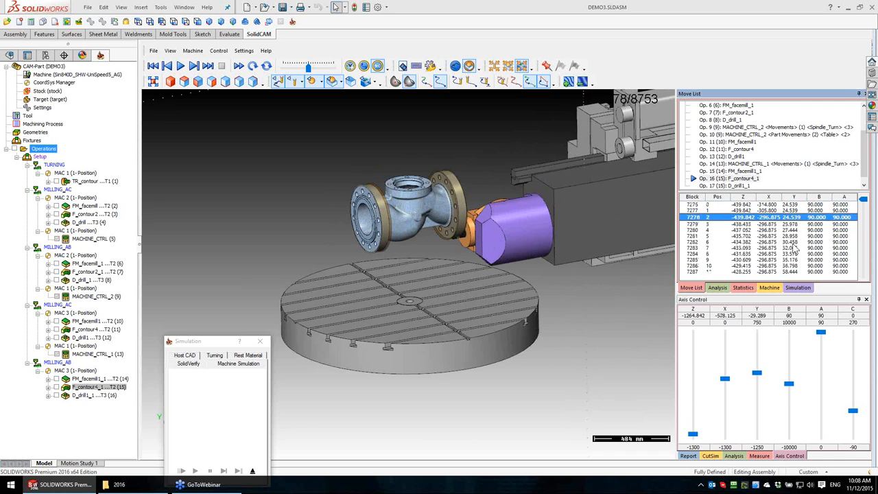
Step: Run through the remaining F_contour4_1 (15) moves and the D_drill1_1 (16) drilling moves to the end of the program
{"action": "left_click_drag", "start_coordinate": [865, 201], "coordinate": [865, 280]}
{"action": "scroll", "coordinate": [827, 251], "scroll_direction": "down", "scroll_amount": 3}
{"action": "scroll", "coordinate": [827, 252], "scroll_direction": "down", "scroll_amount": 20}
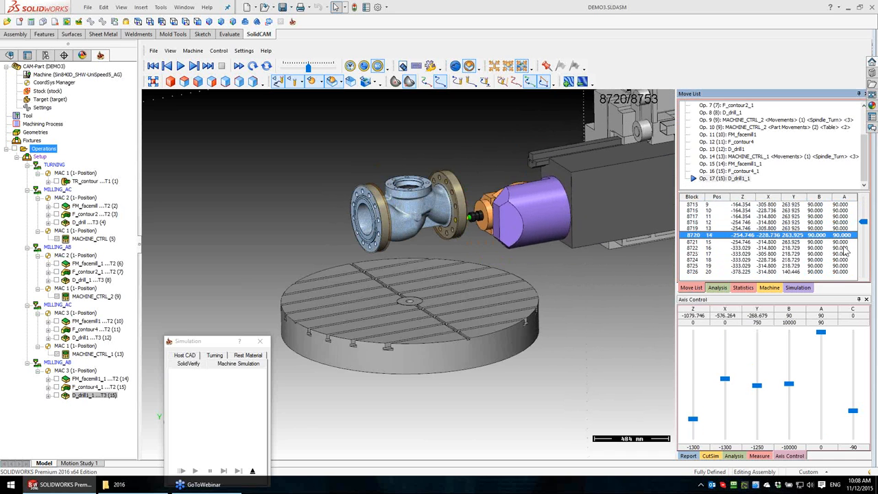
{"action": "scroll", "coordinate": [845, 254], "scroll_direction": "down", "scroll_amount": 20}
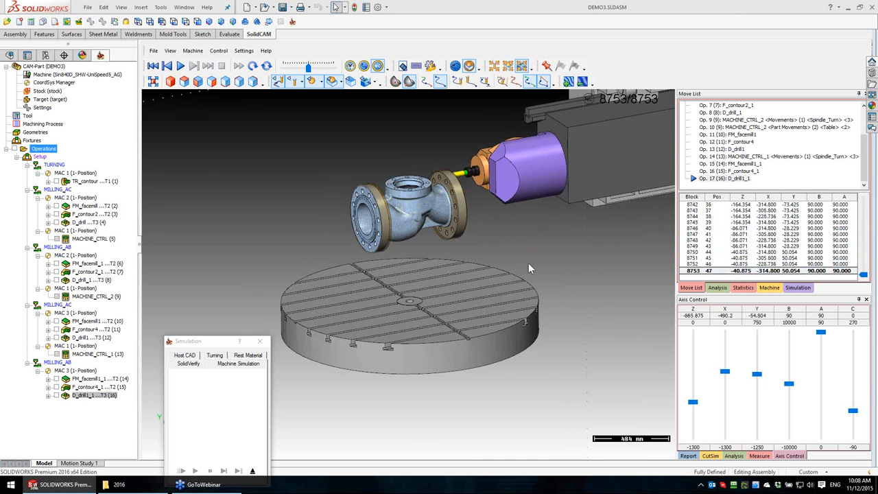
Step: Inspect the final spindle position at the drilled flange and exit Machine Simulation back to the valve body model
{"action": "middle_click_drag", "start_coordinate": [528, 263], "coordinate": [364, 283]}
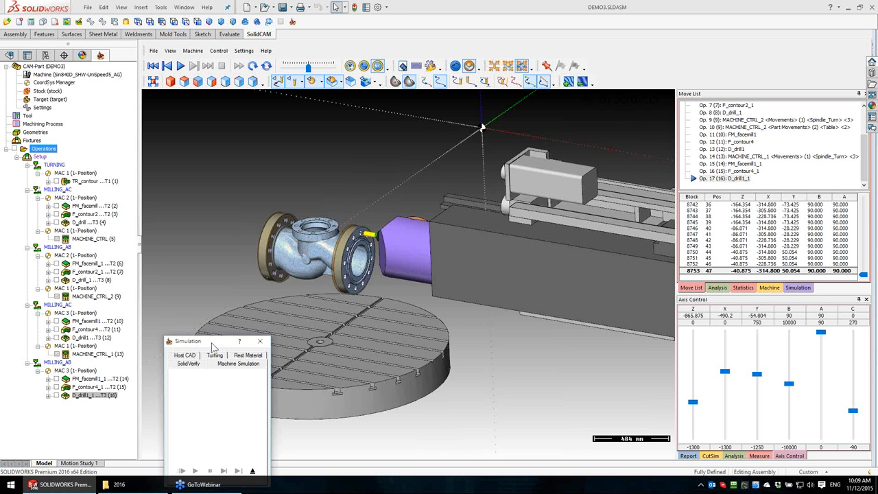
{"action": "left_click_drag", "start_coordinate": [214, 347], "coordinate": [203, 308]}
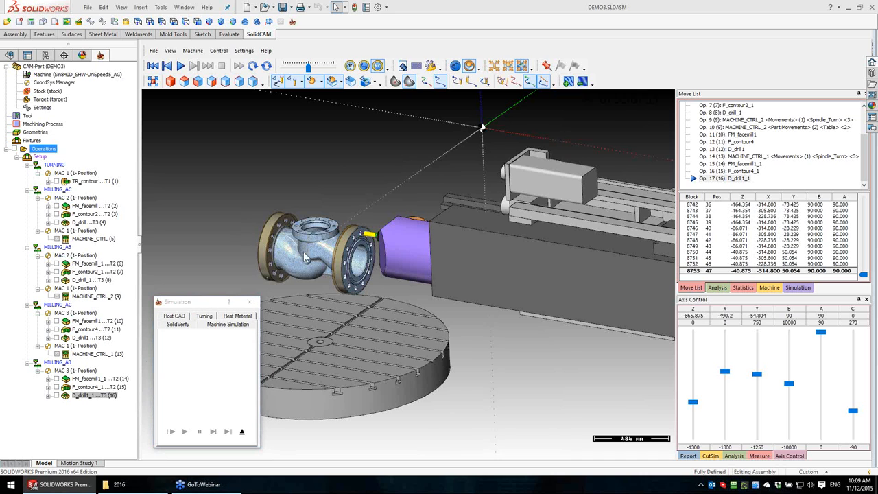
{"action": "left_click", "coordinate": [243, 431]}
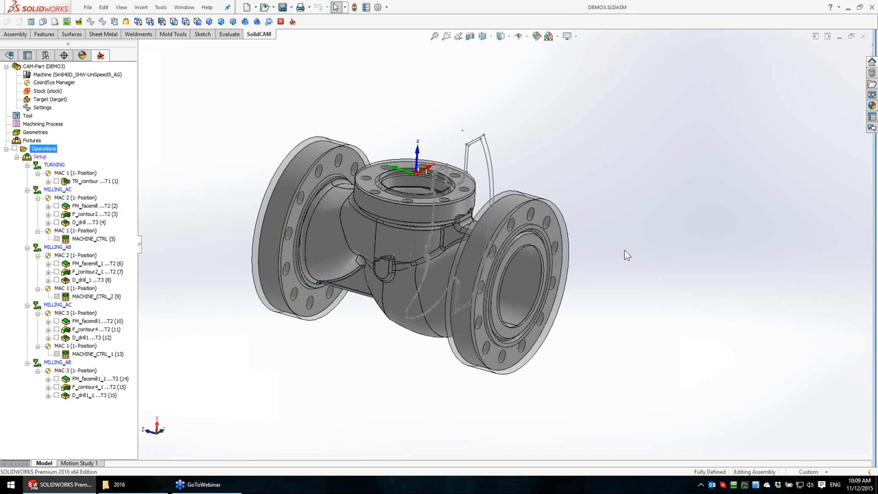
Step: Select the target definition of the DEMO3 CAM-Part
{"action": "middle_click_drag", "start_coordinate": [625, 253], "coordinate": [598, 252]}
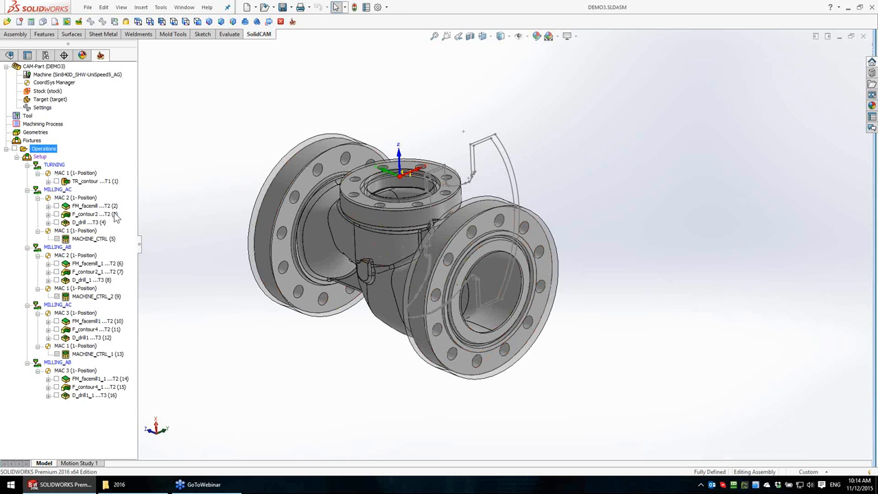
{"action": "left_click", "coordinate": [46, 100]}
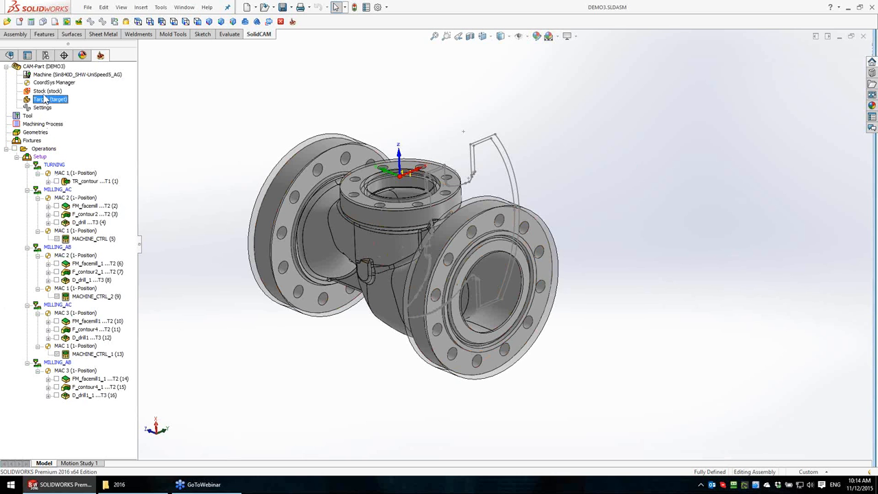